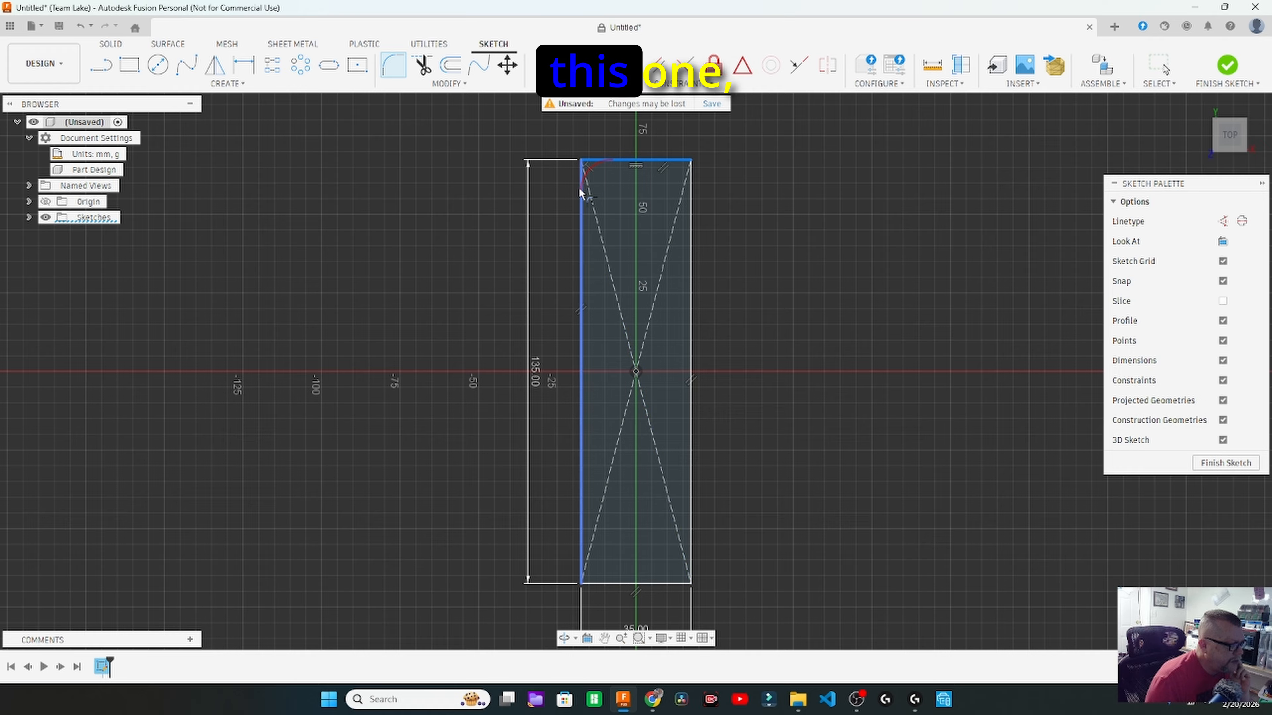
- Fillet all four corners of the rectangle with a 3 mm radius and finish the sketch
{"action": "left_click", "coordinate": [582, 192]}
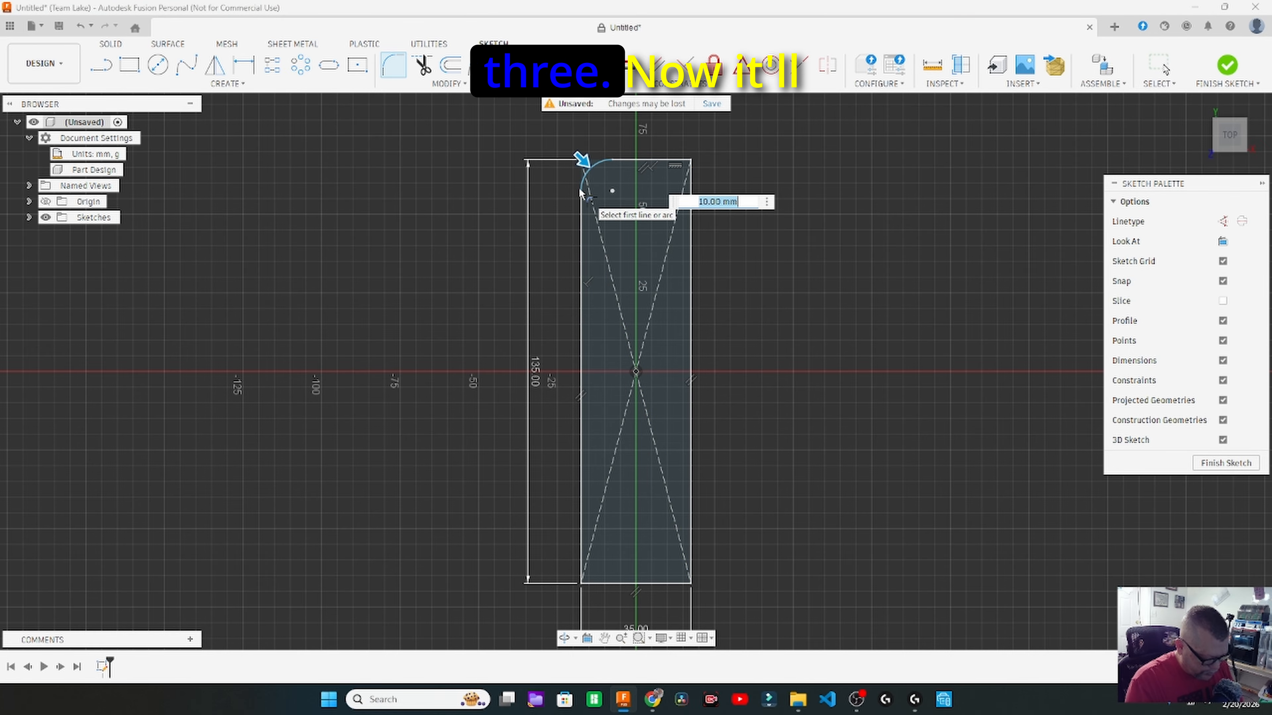
{"action": "type", "text": "3"}
{"action": "key", "text": "Return"}
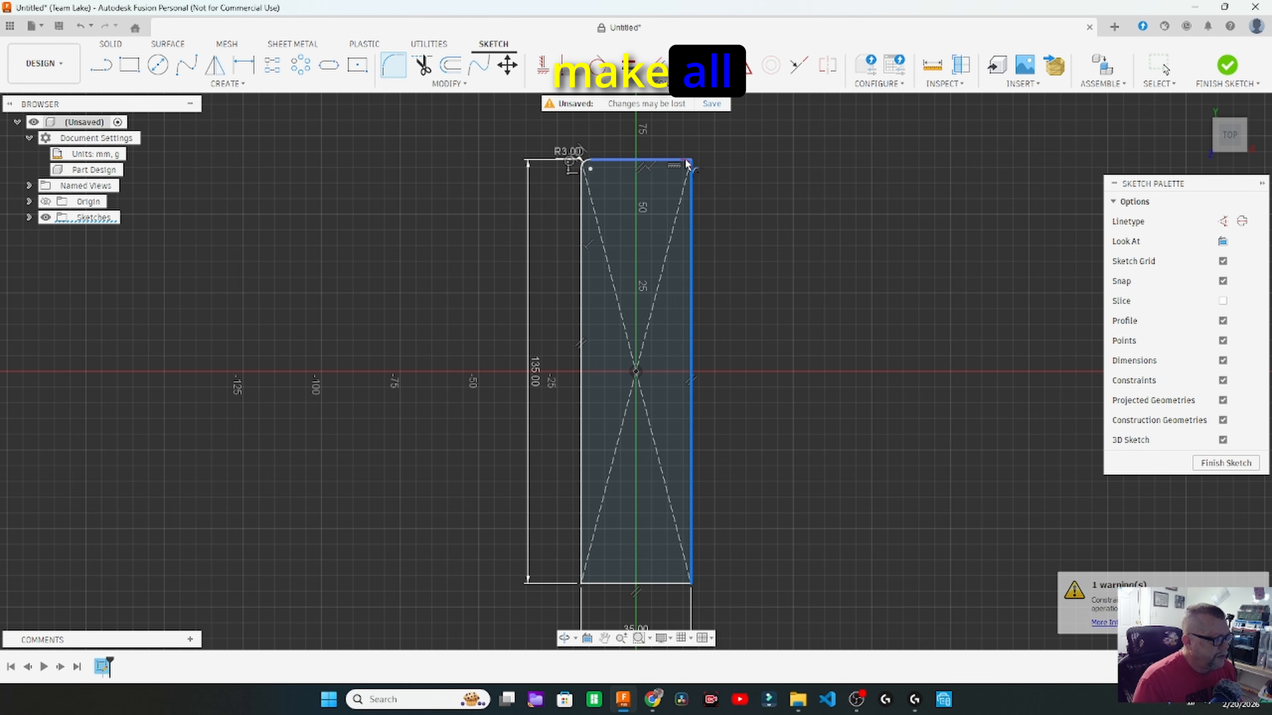
{"action": "left_click", "coordinate": [687, 163]}
{"action": "left_click", "coordinate": [690, 582]}
{"action": "left_click", "coordinate": [582, 579]}
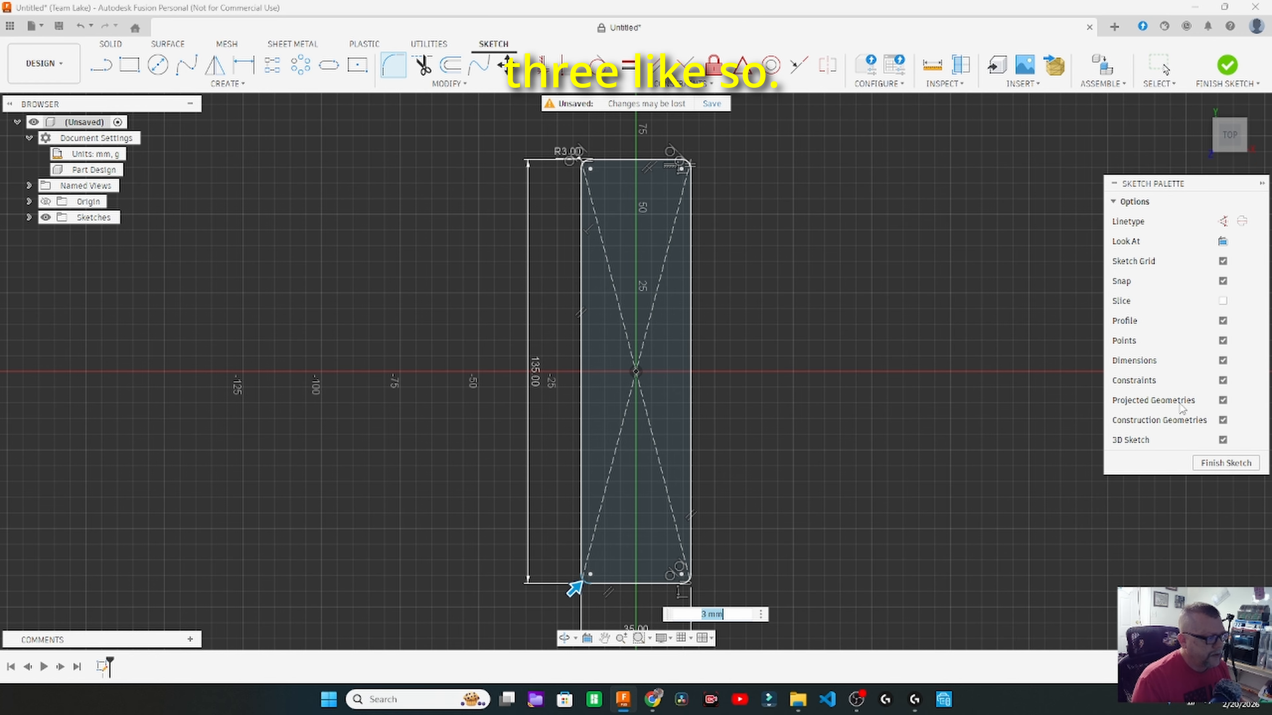
{"action": "left_click", "coordinate": [1224, 463]}
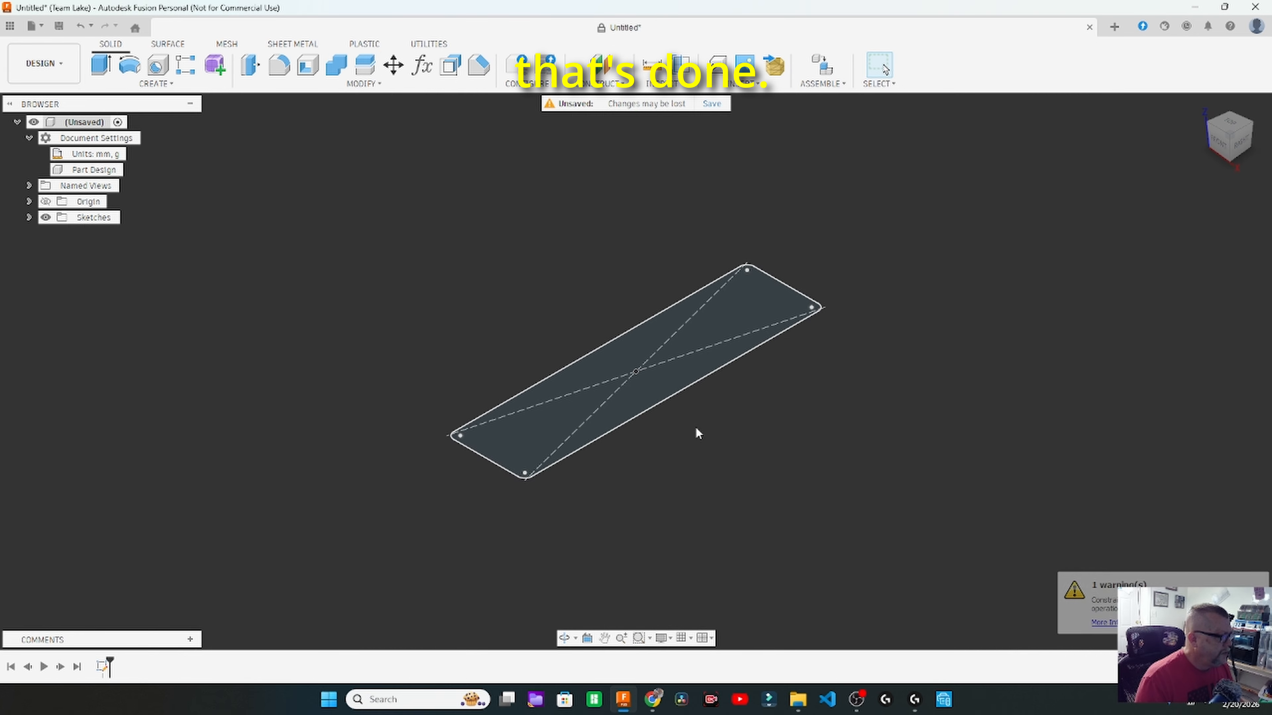
- Extrude the rounded rectangle profile 1.5 mm as a new body
{"action": "left_click", "coordinate": [666, 375]}
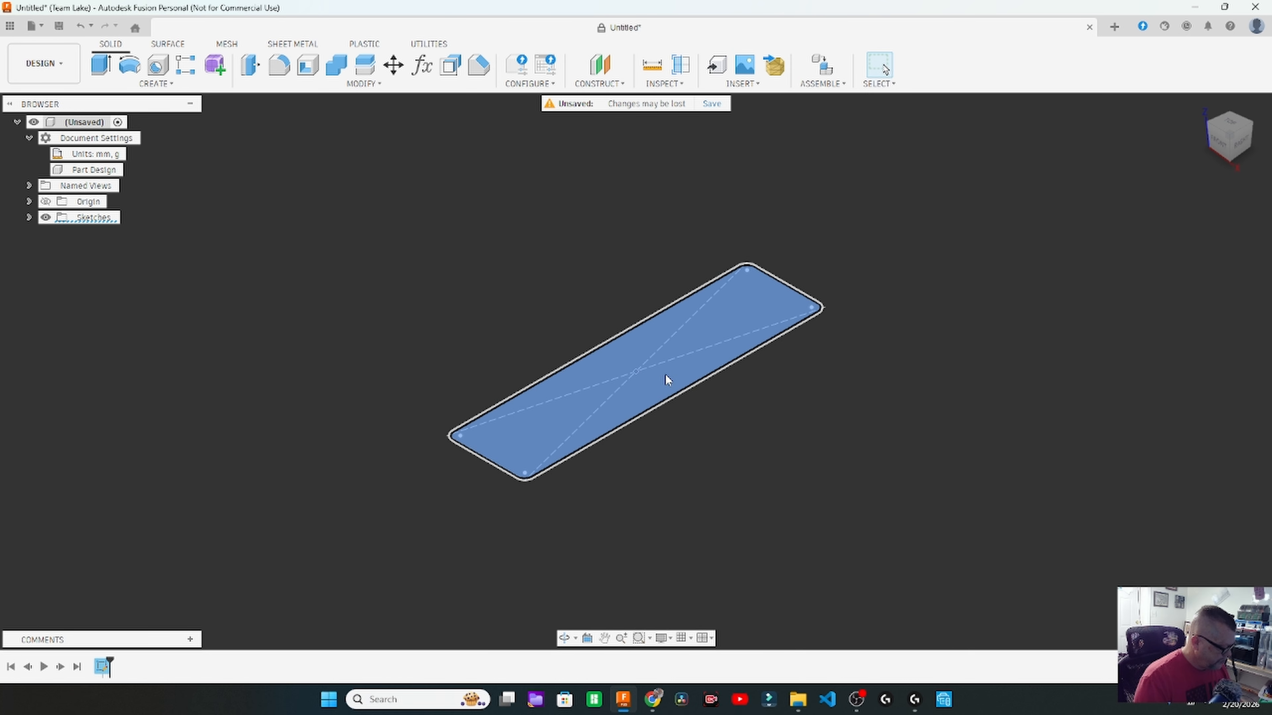
{"action": "key", "text": "e"}
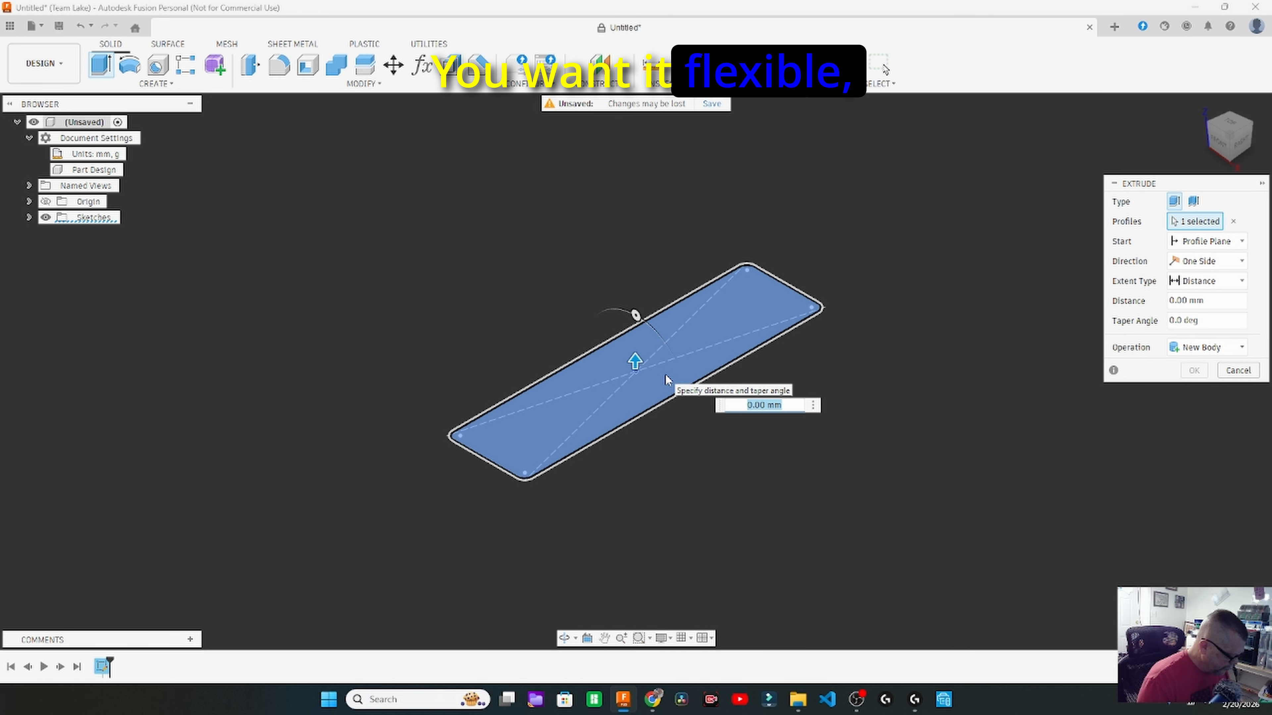
{"action": "type", "text": "1.5"}
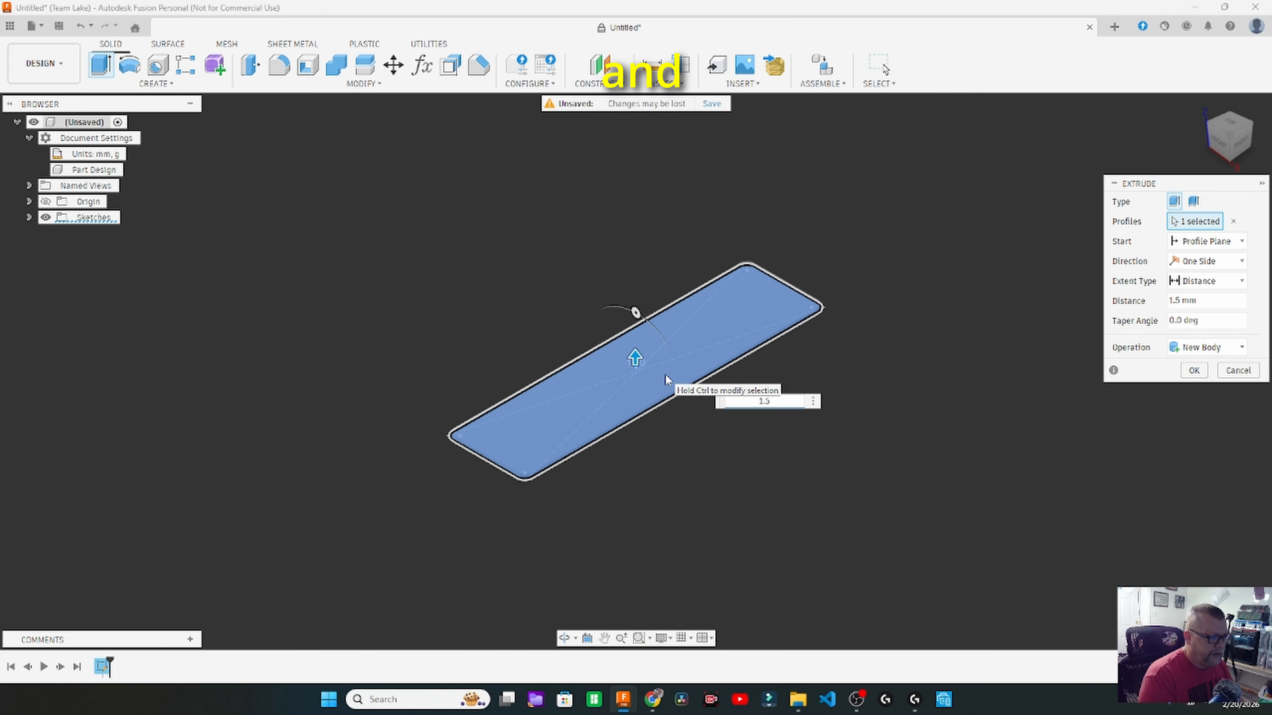
{"action": "key", "text": "Return"}
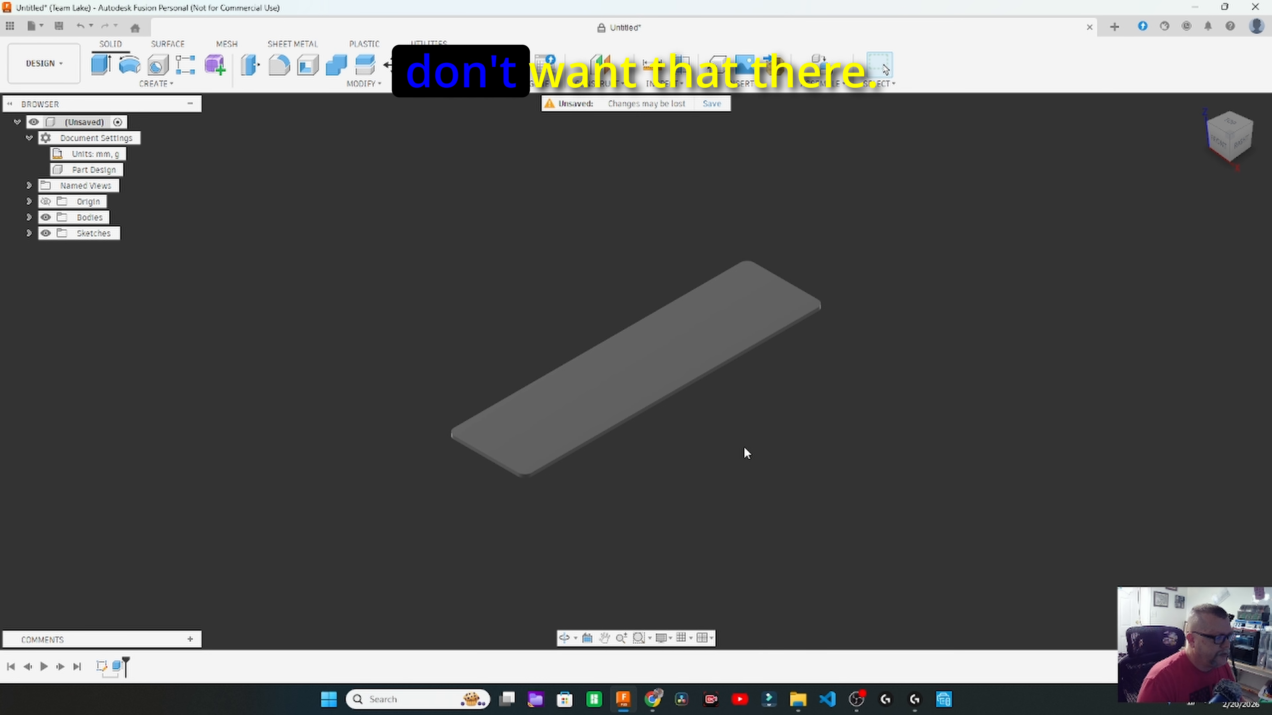
- Rename the extruded plate body as bookmark
{"action": "left_click", "coordinate": [29, 218]}
{"action": "right_click", "coordinate": [109, 234]}
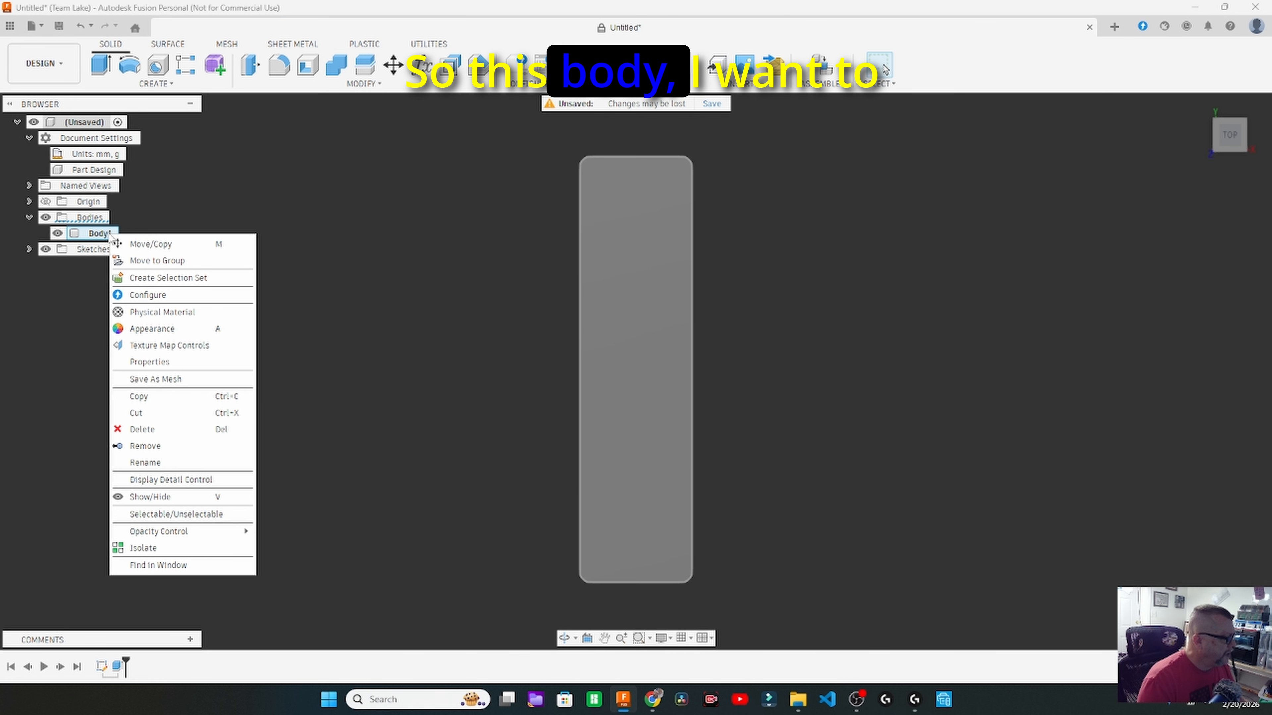
{"action": "left_click", "coordinate": [142, 464]}
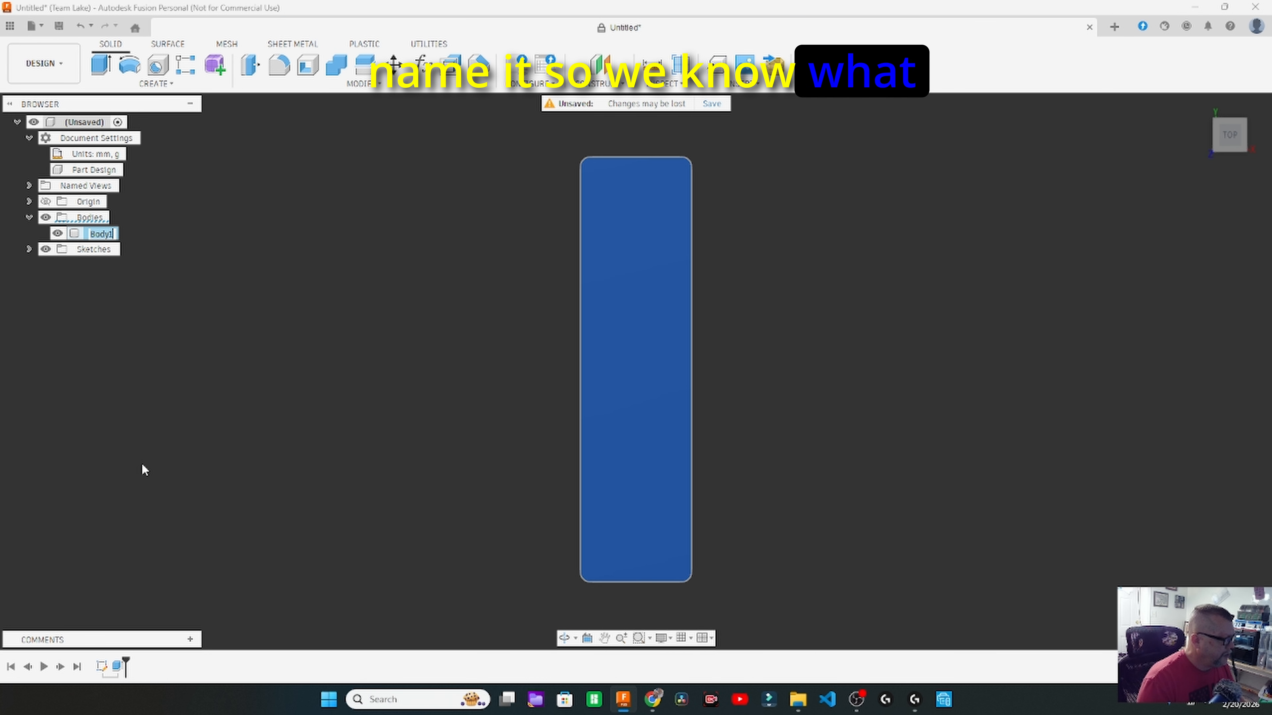
{"action": "type", "text": "book"}
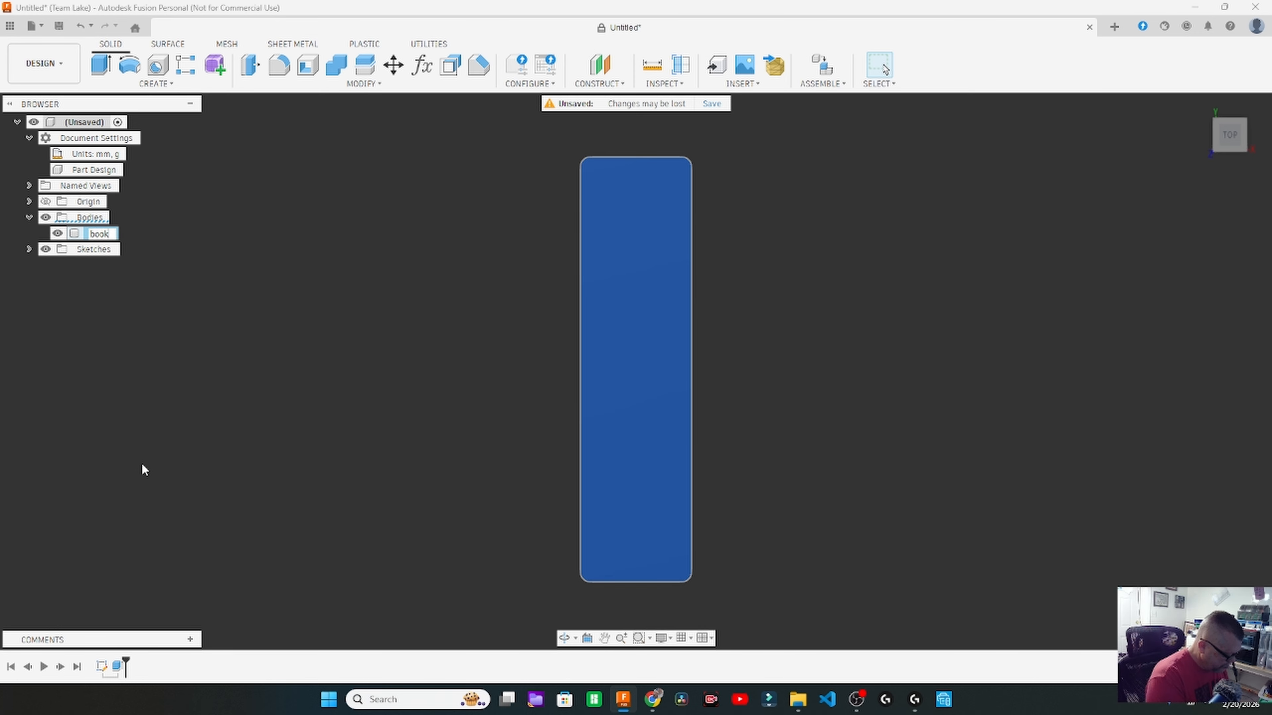
{"action": "type", "text": "mark"}
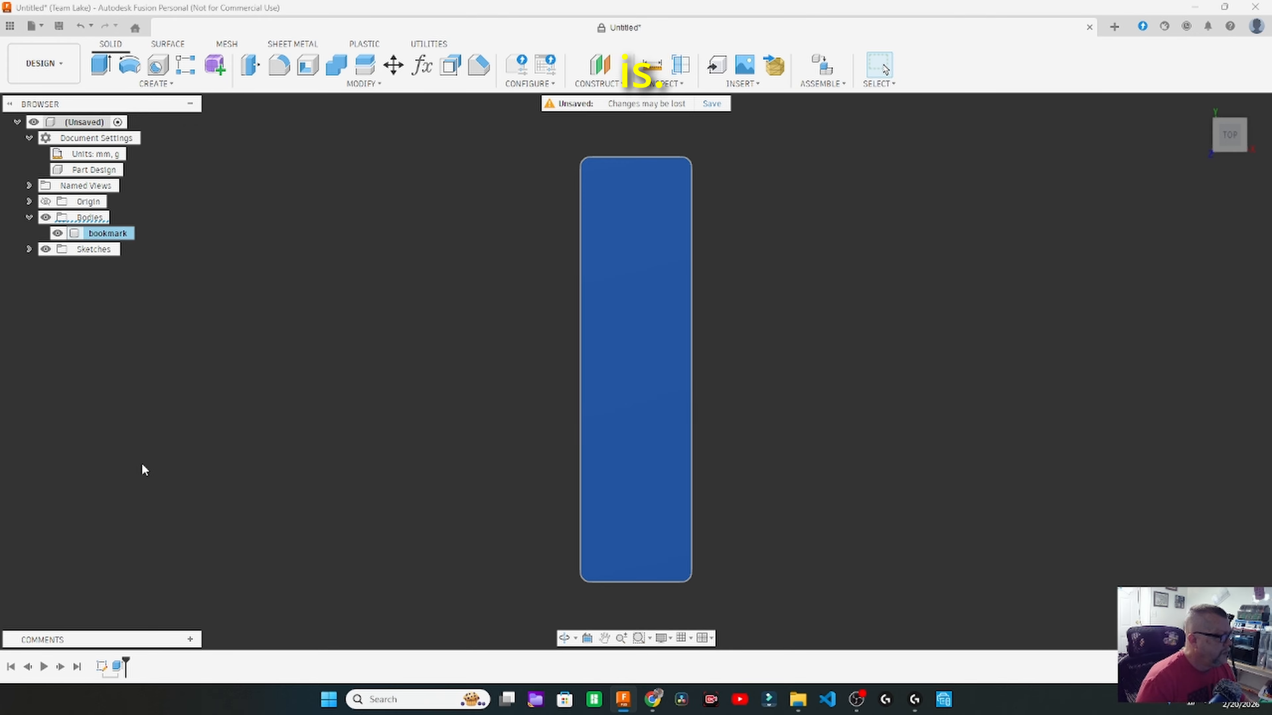
{"action": "key", "text": "Return"}
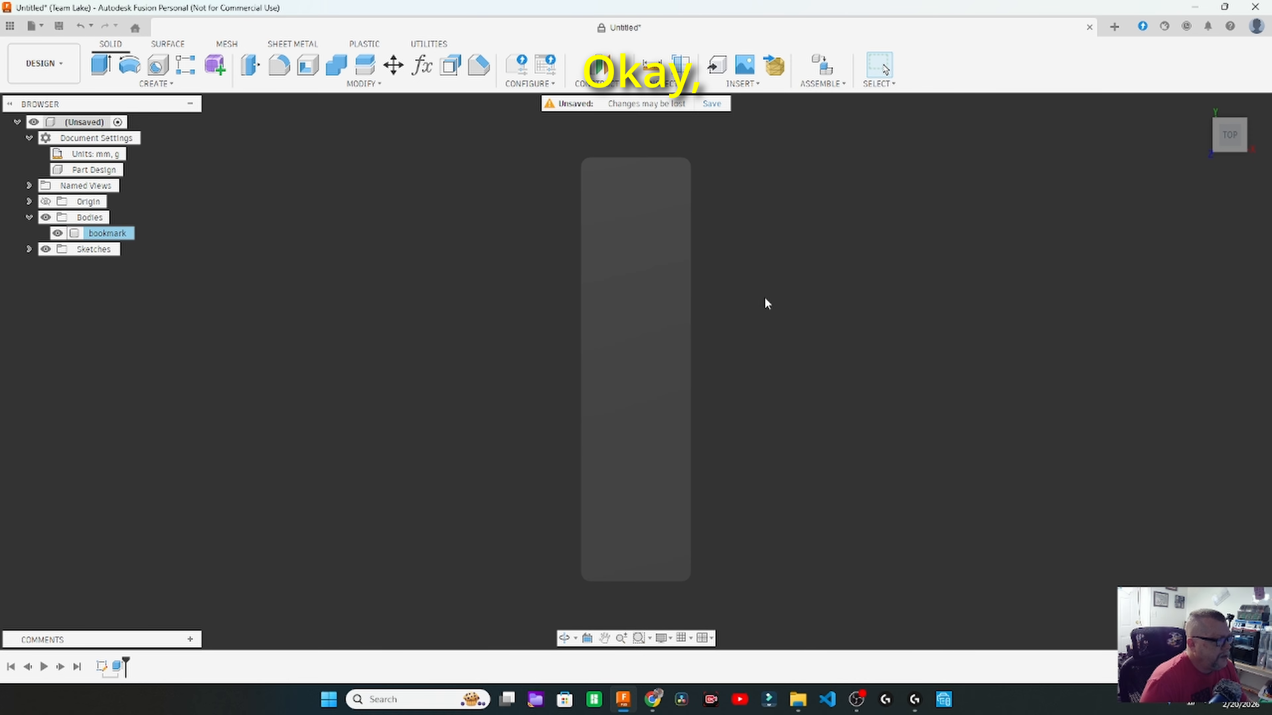
- Create a new sketch on the top face of the bookmark body
{"action": "scroll", "coordinate": [764, 296], "scroll_direction": "up", "scroll_amount": 4}
{"action": "scroll", "coordinate": [764, 296], "scroll_direction": "up", "scroll_amount": 1}
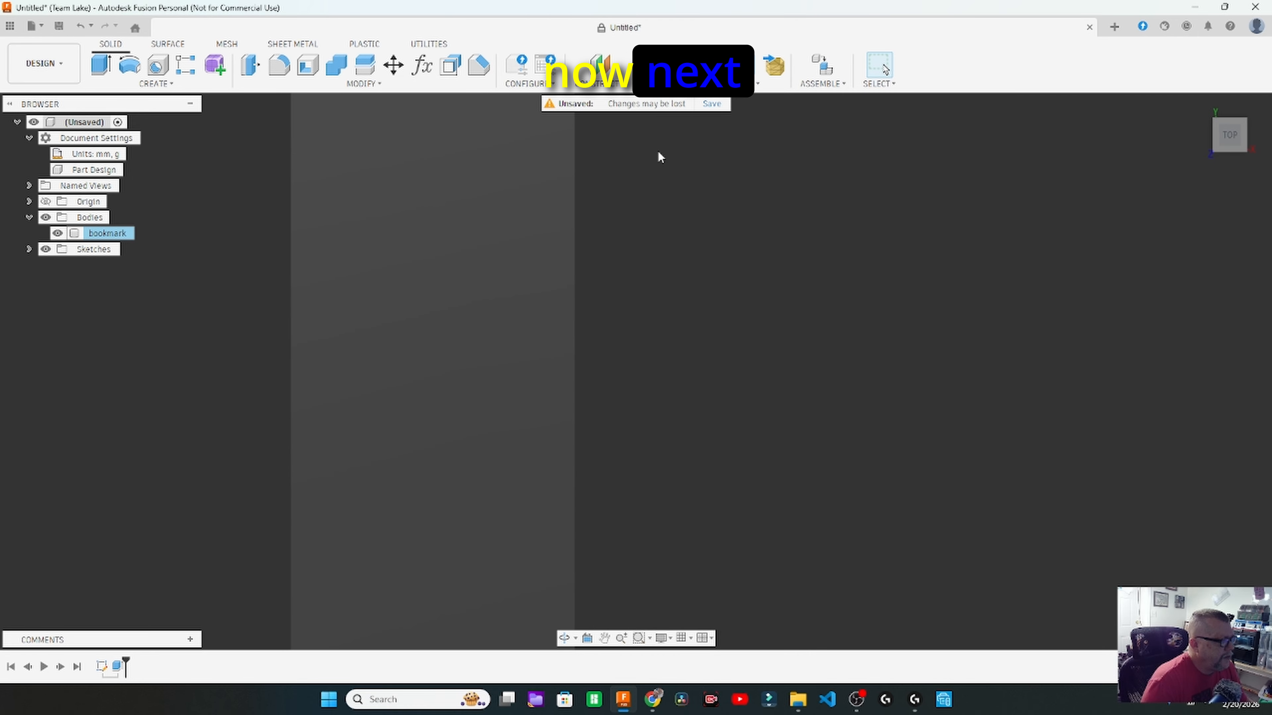
{"action": "middle_click_drag", "start_coordinate": [658, 156], "coordinate": [795, 346]}
{"action": "left_click", "coordinate": [155, 83]}
{"action": "left_click", "coordinate": [124, 98]}
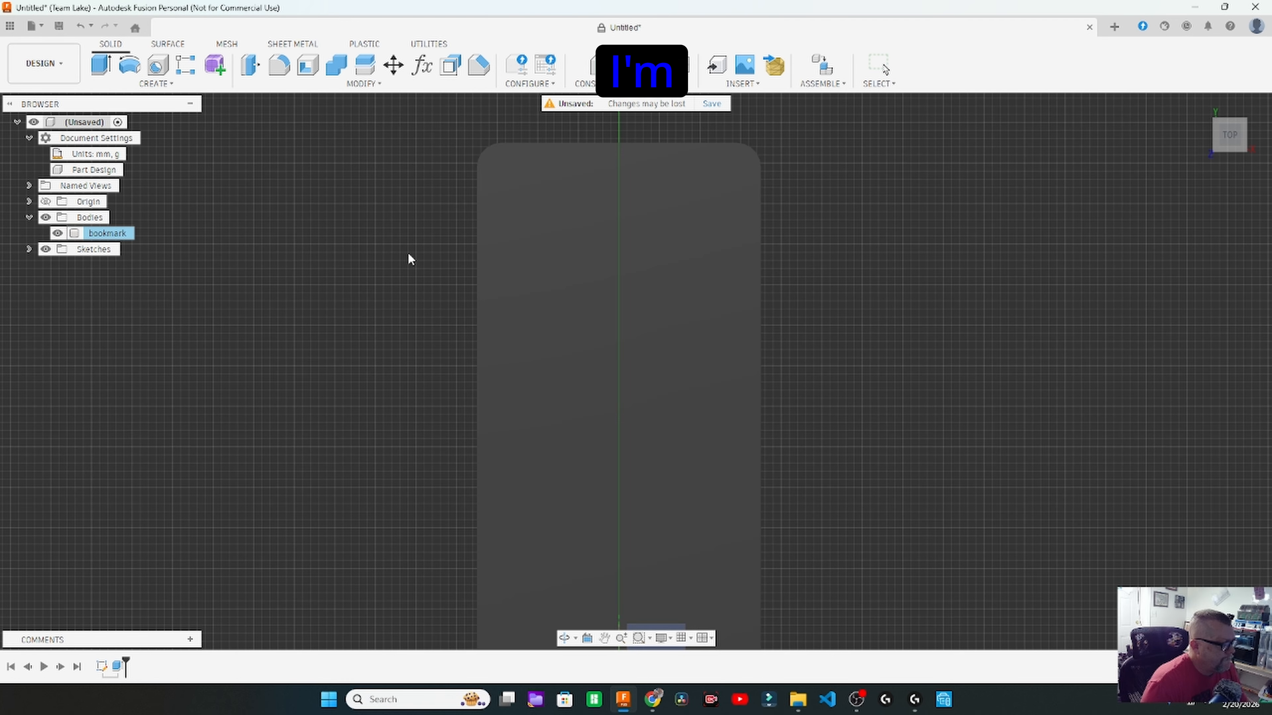
{"action": "left_click", "coordinate": [655, 375]}
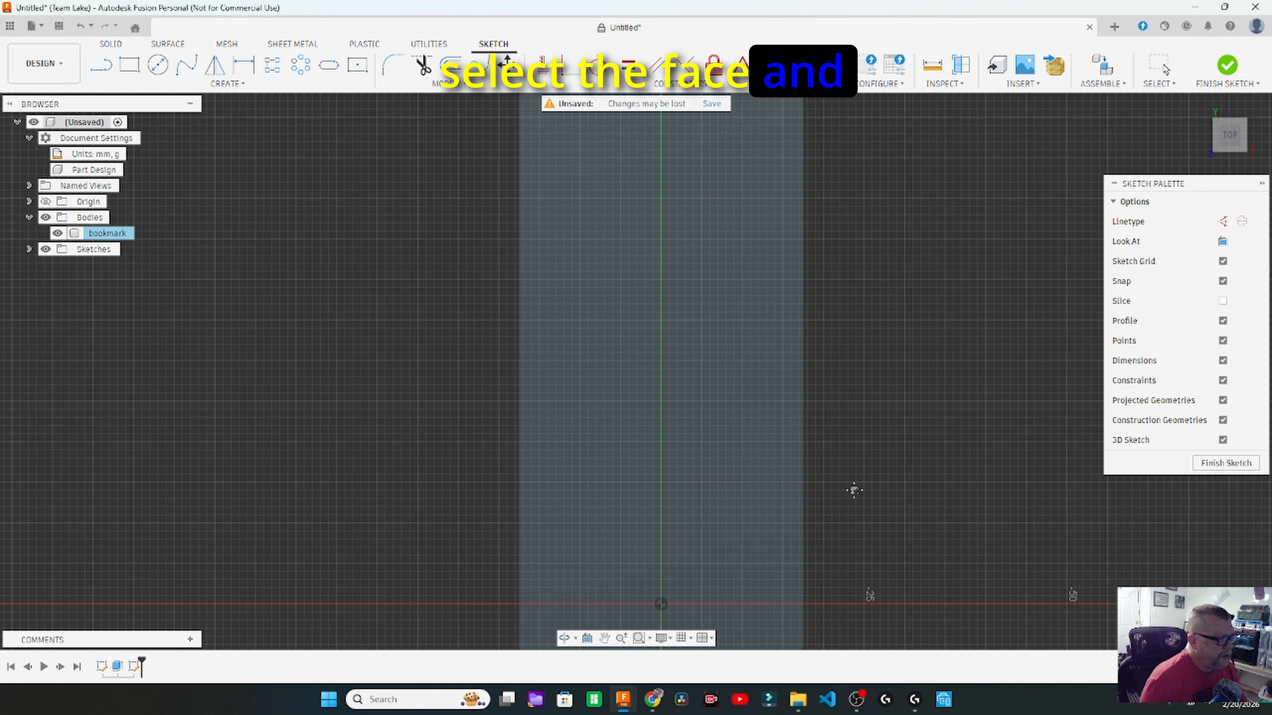
- Place a sketch text frame spanning most of the bookmark's width just below its upper edge
{"action": "left_click", "coordinate": [228, 84]}
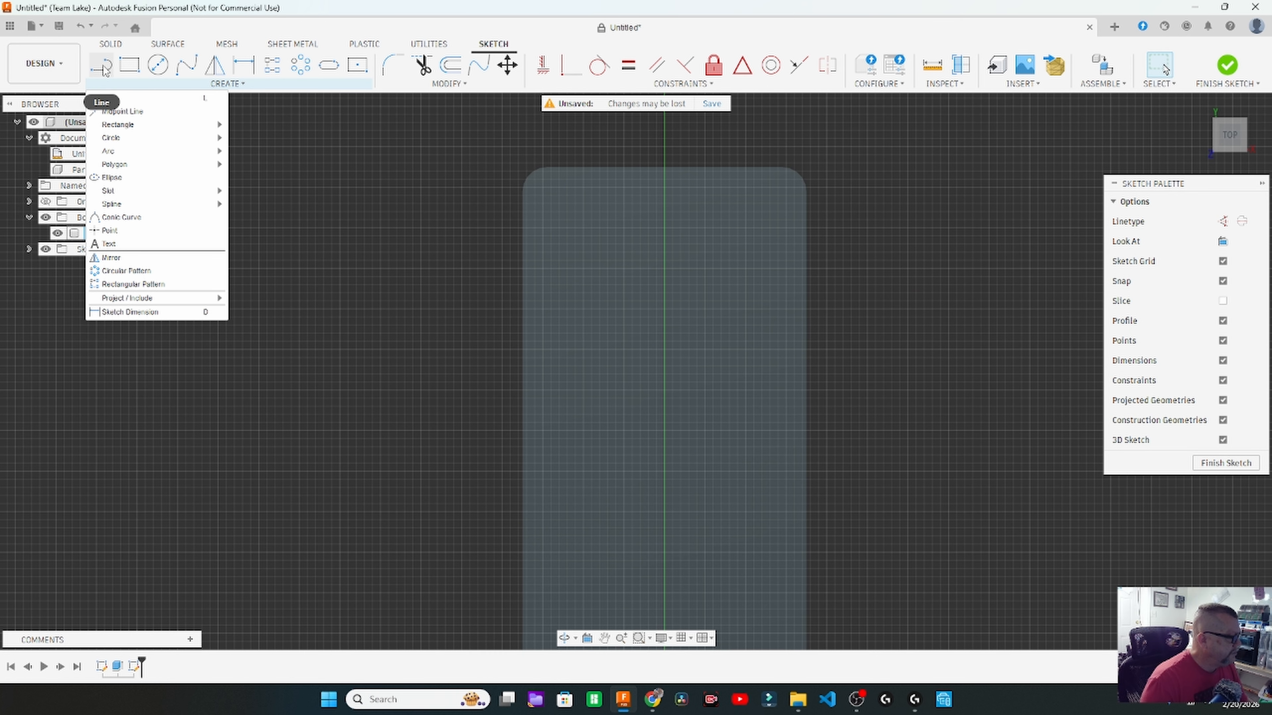
{"action": "left_click", "coordinate": [109, 244]}
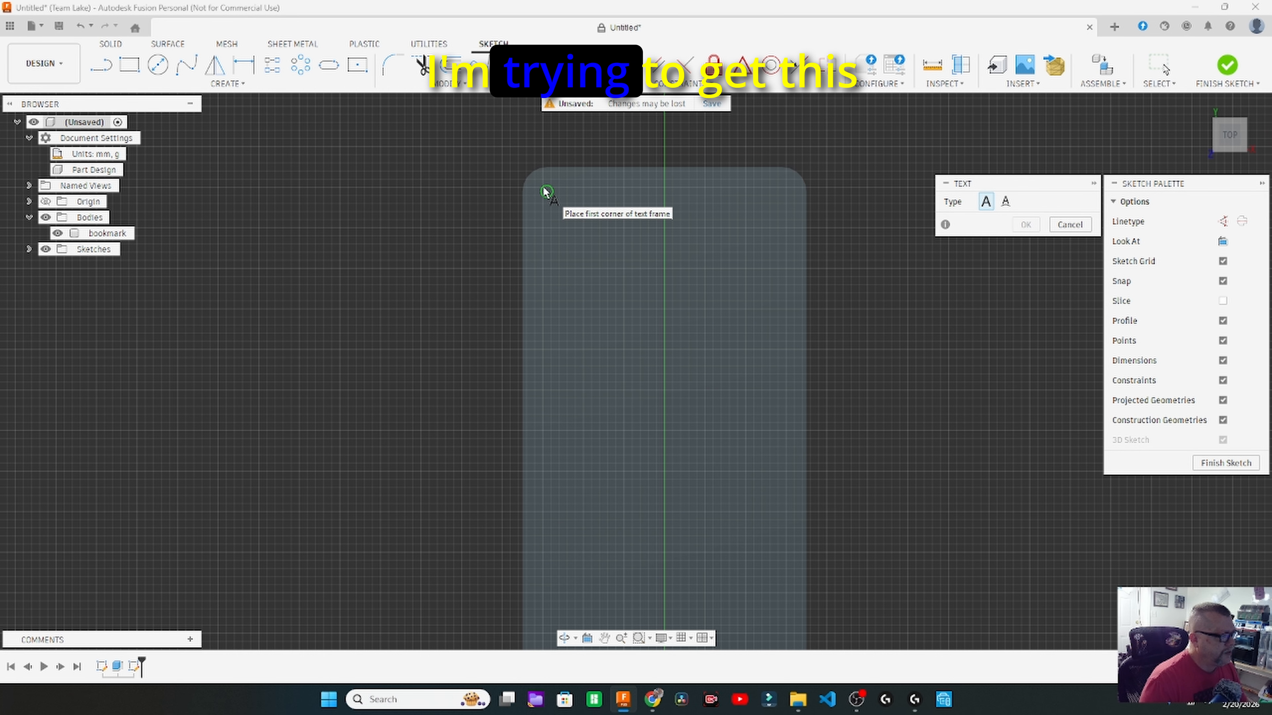
{"action": "scroll", "coordinate": [545, 190], "scroll_direction": "up", "scroll_amount": 2}
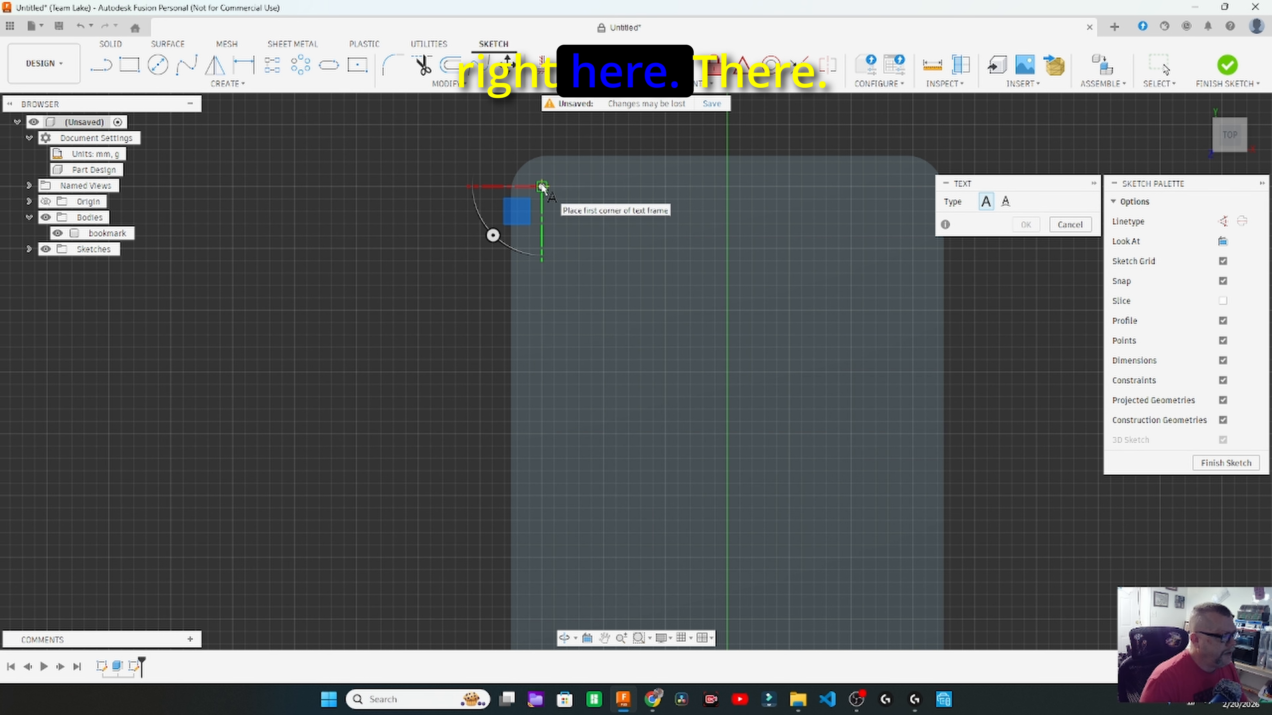
{"action": "left_click", "coordinate": [542, 186]}
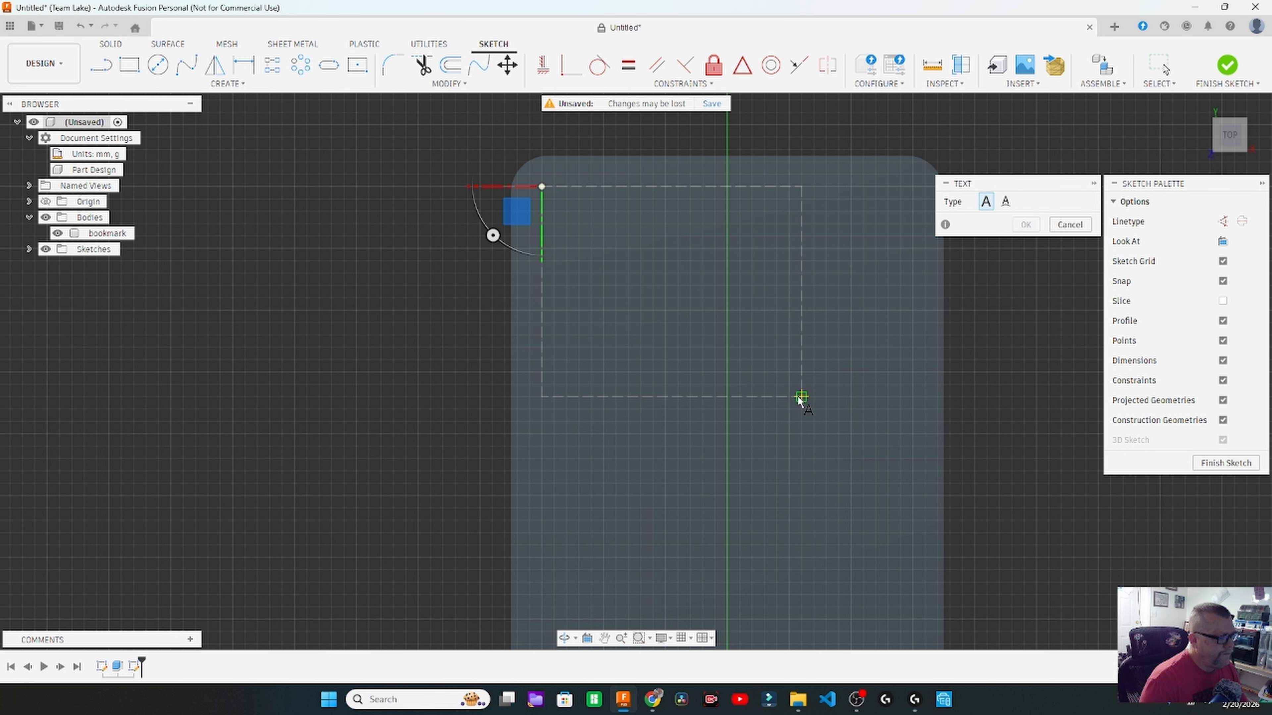
{"action": "left_click", "coordinate": [912, 372]}
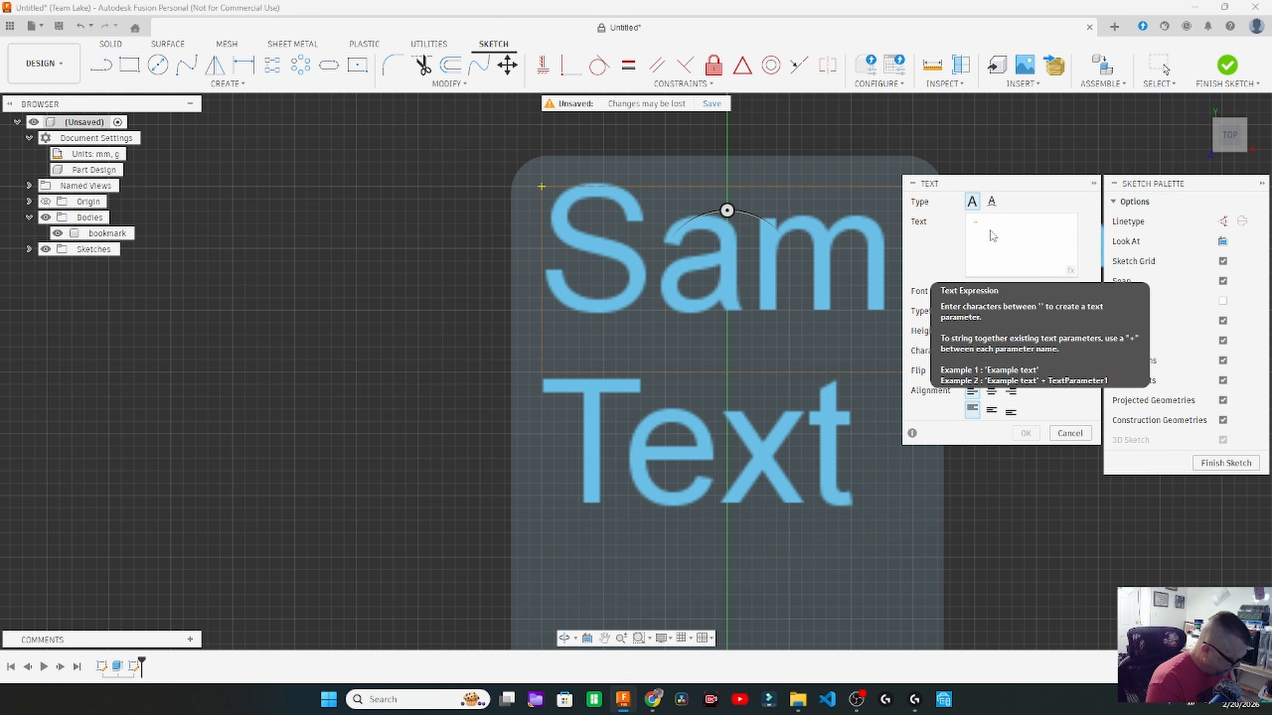
- Enter the text "Boy", centre it horizontally and vertically in its frame, and confirm it
{"action": "type", "text": "Boy"}
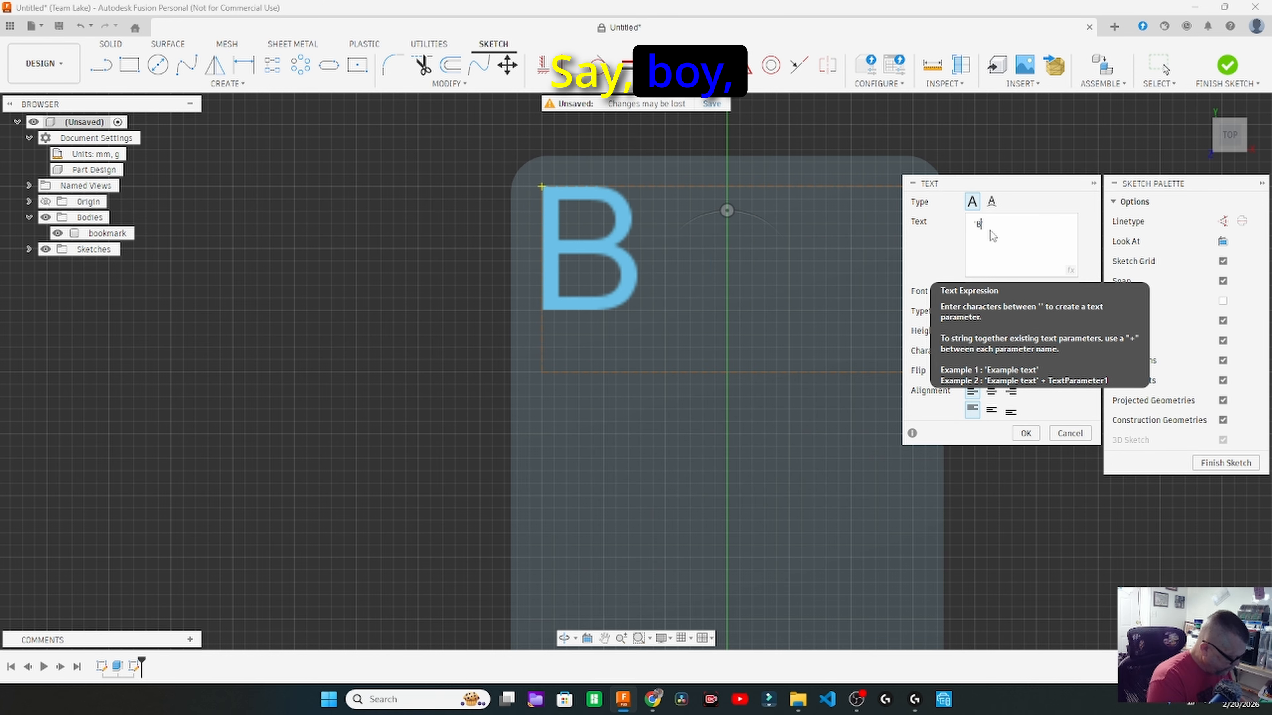
{"action": "left_click", "coordinate": [991, 391]}
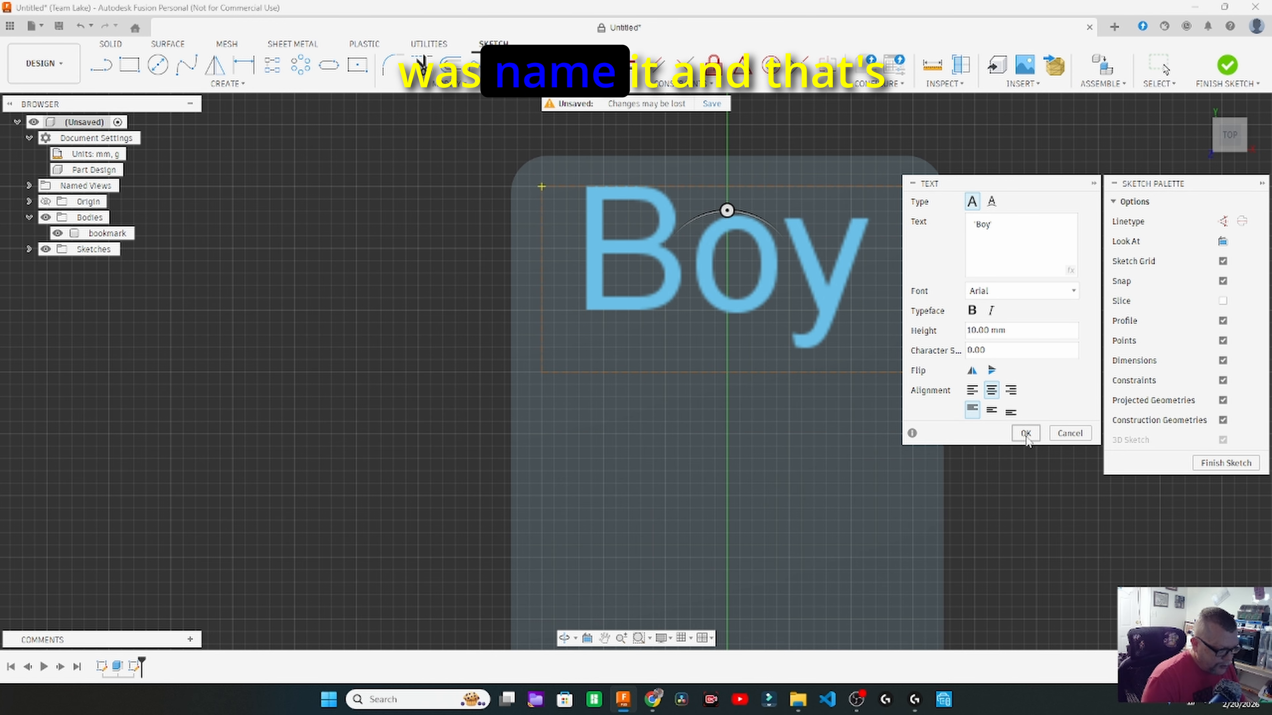
{"action": "left_click", "coordinate": [991, 409]}
{"action": "left_click", "coordinate": [1025, 433]}
- Extrude only the "Boy" text by -0.4 mm to cut it into the bookmark's top face
{"action": "key", "text": "e"}
{"action": "left_click", "coordinate": [596, 250]}
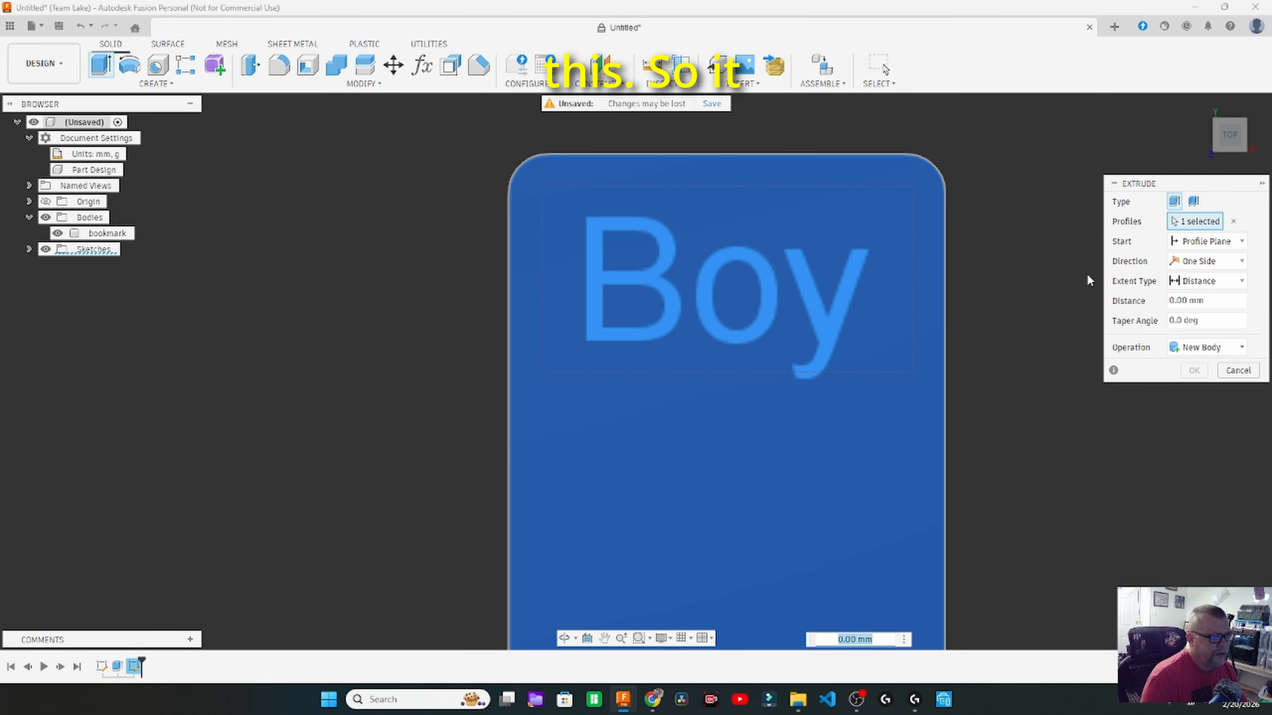
{"action": "left_click", "coordinate": [1233, 221]}
{"action": "left_click", "coordinate": [854, 284]}
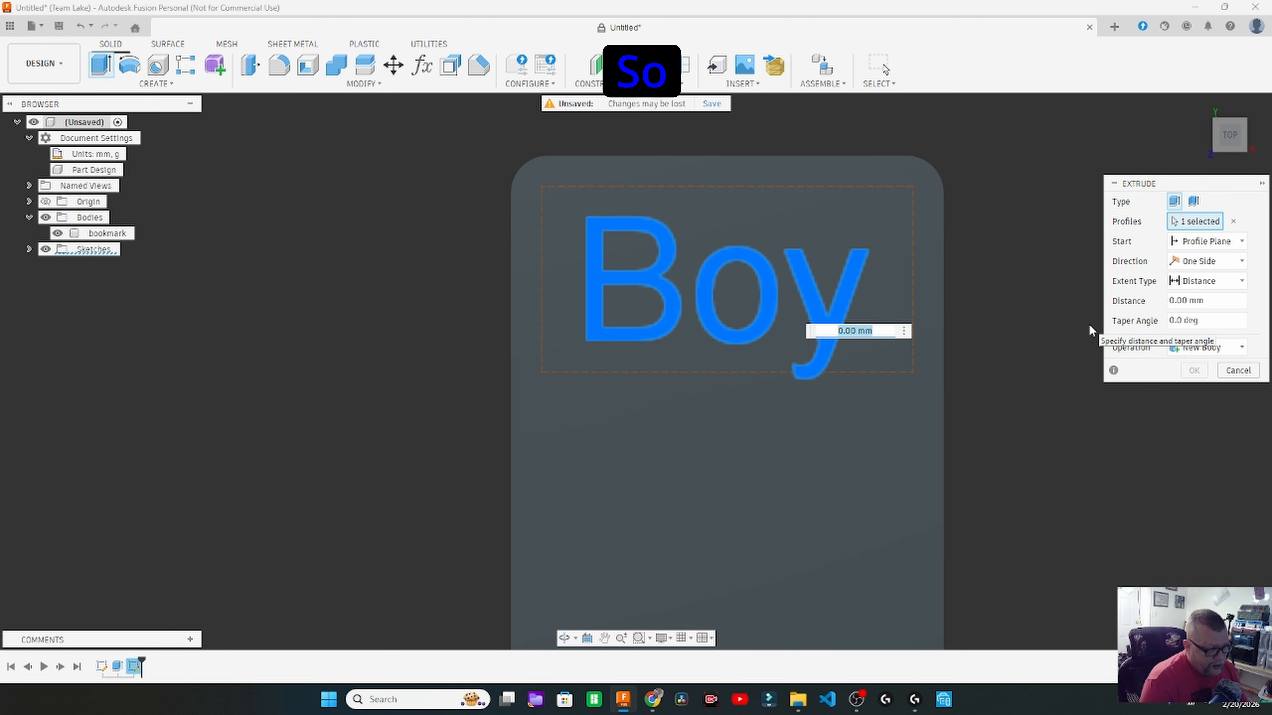
{"action": "type", "text": "-.4"}
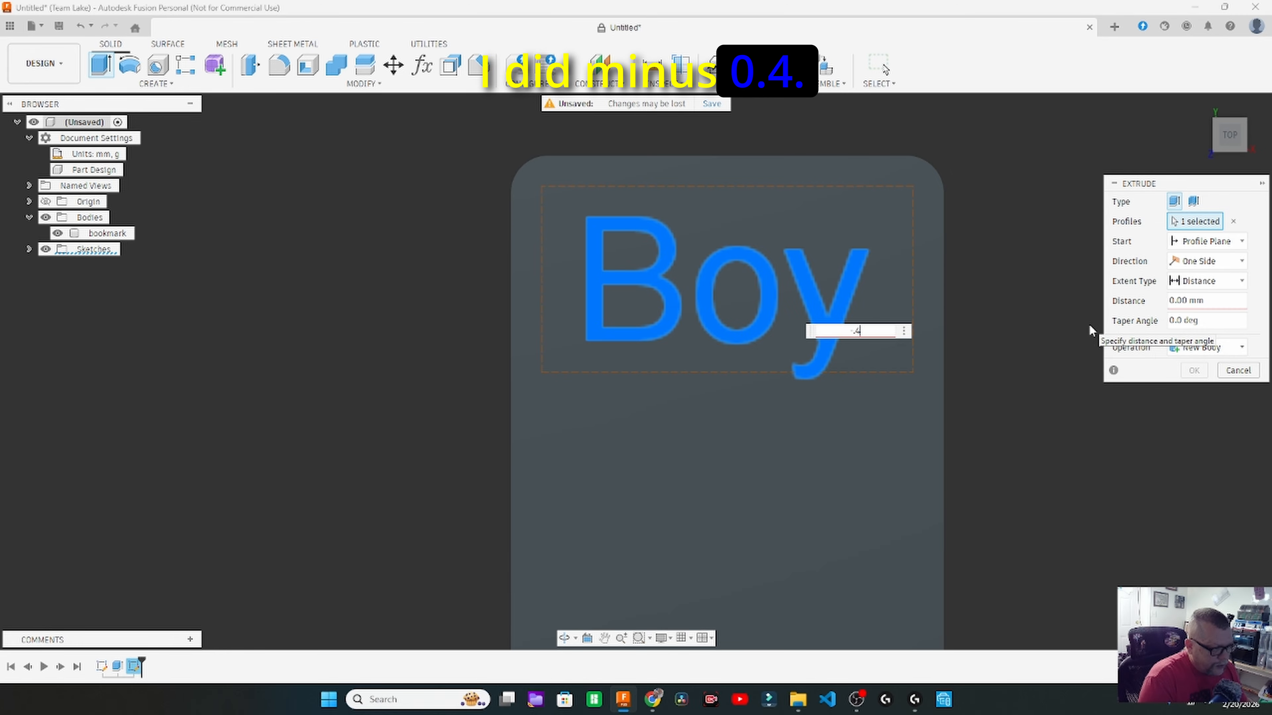
{"action": "left_click", "coordinate": [1202, 390]}
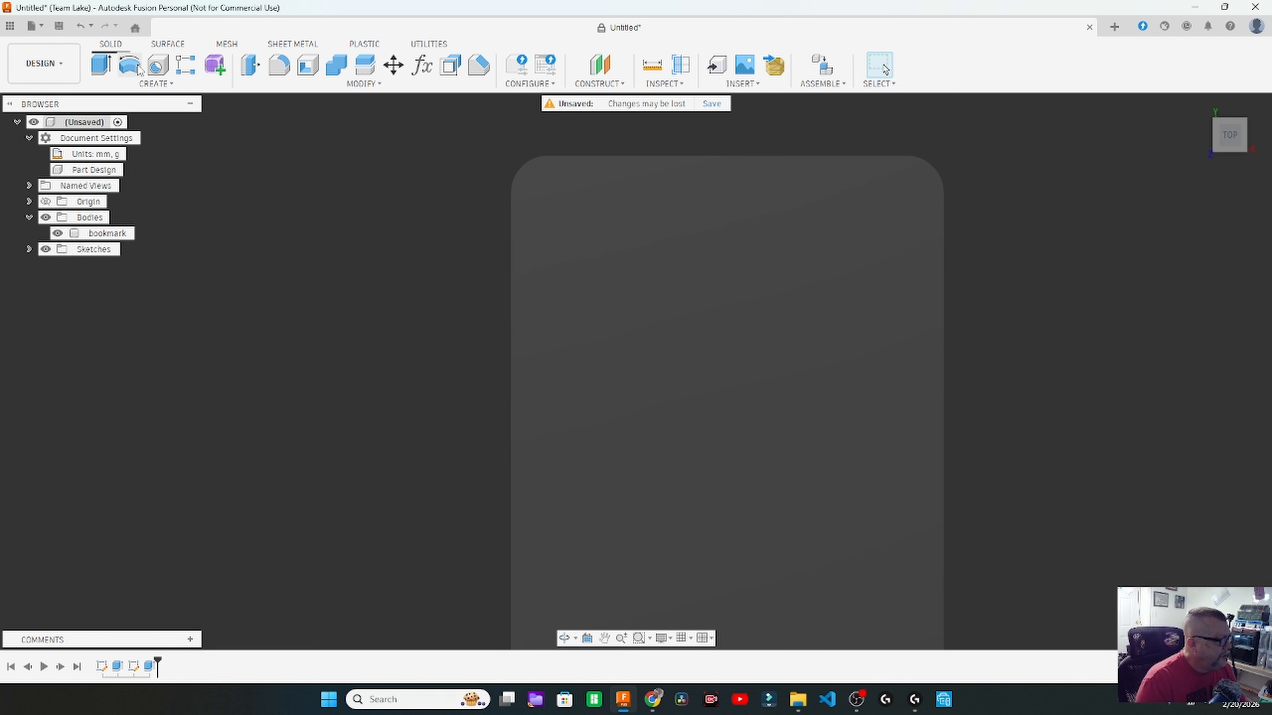
- Extrude the recessed faces of the letters B, o and y by 0.4 mm using the New Body operation
{"action": "left_click", "coordinate": [101, 67]}
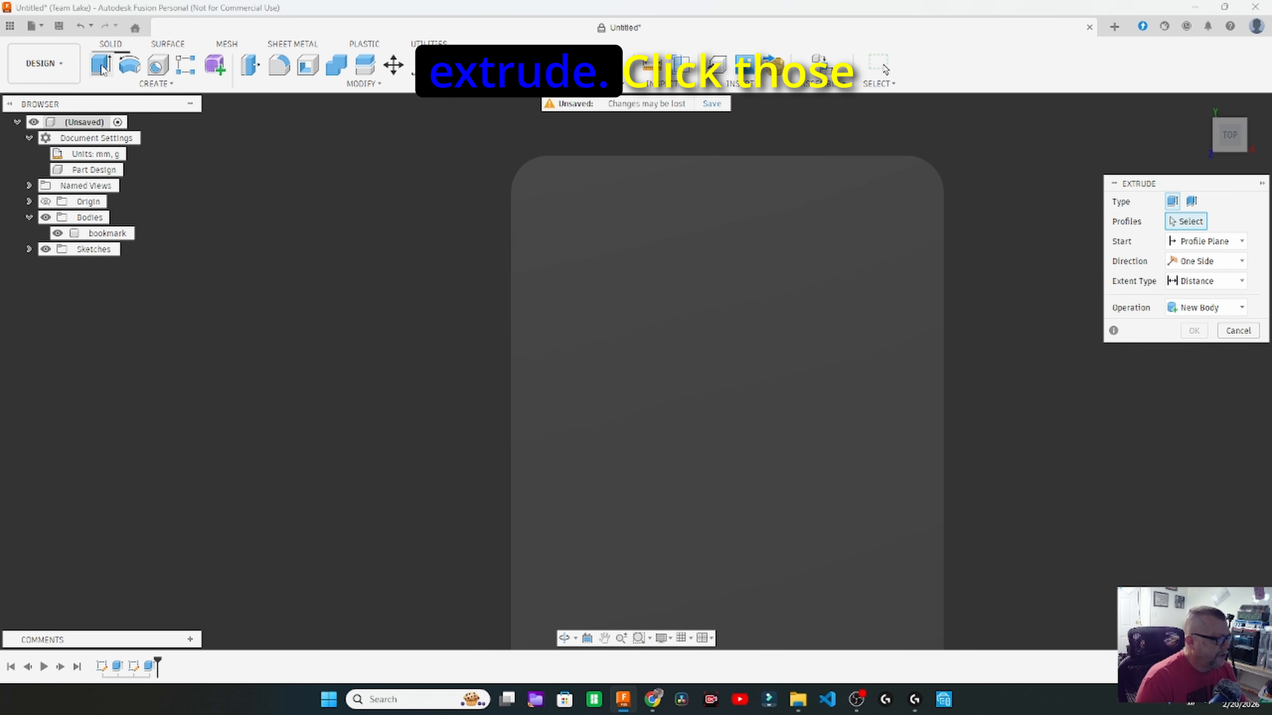
{"action": "left_click", "coordinate": [671, 276]}
{"action": "left_click", "coordinate": [709, 283]}
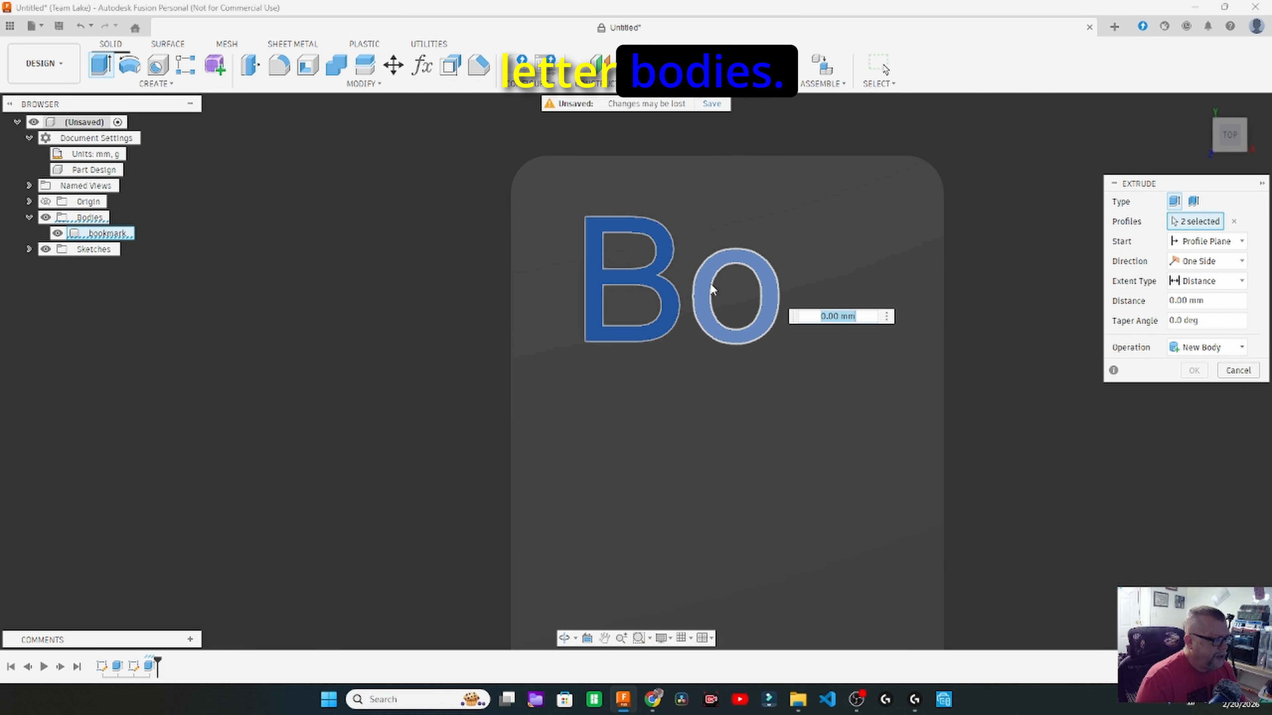
{"action": "left_click", "coordinate": [815, 293]}
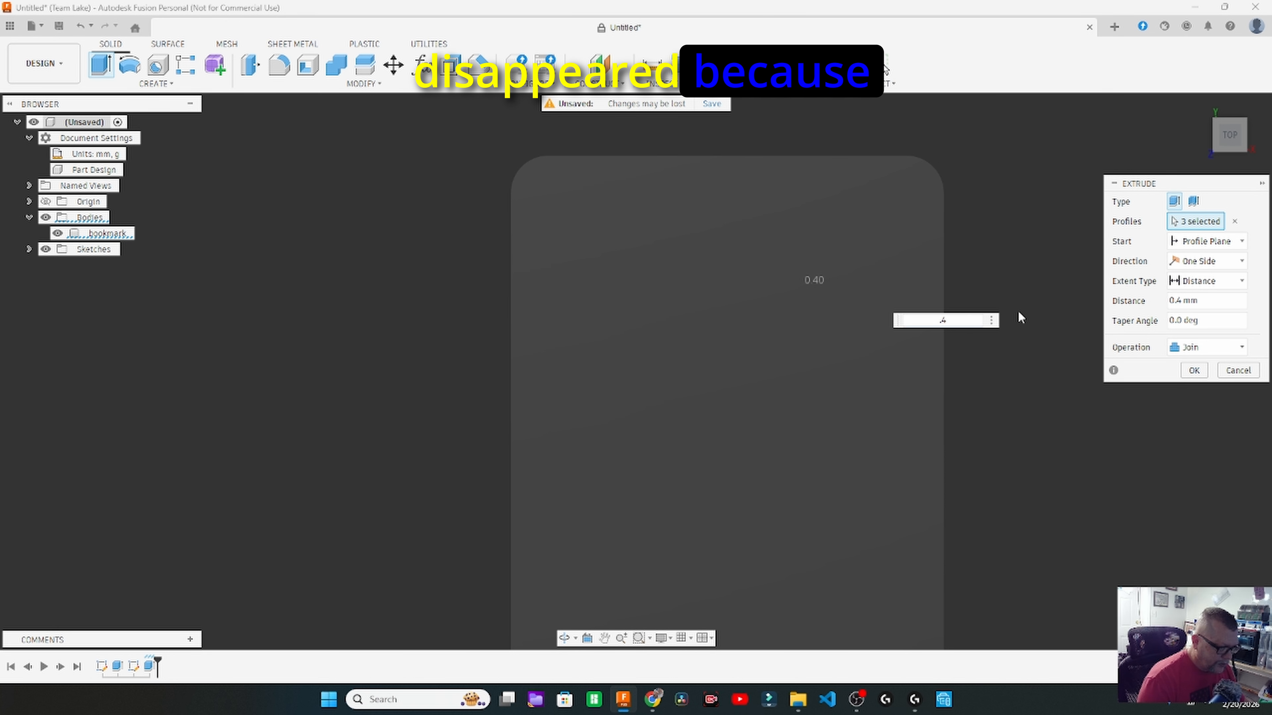
{"action": "left_click", "coordinate": [1191, 347]}
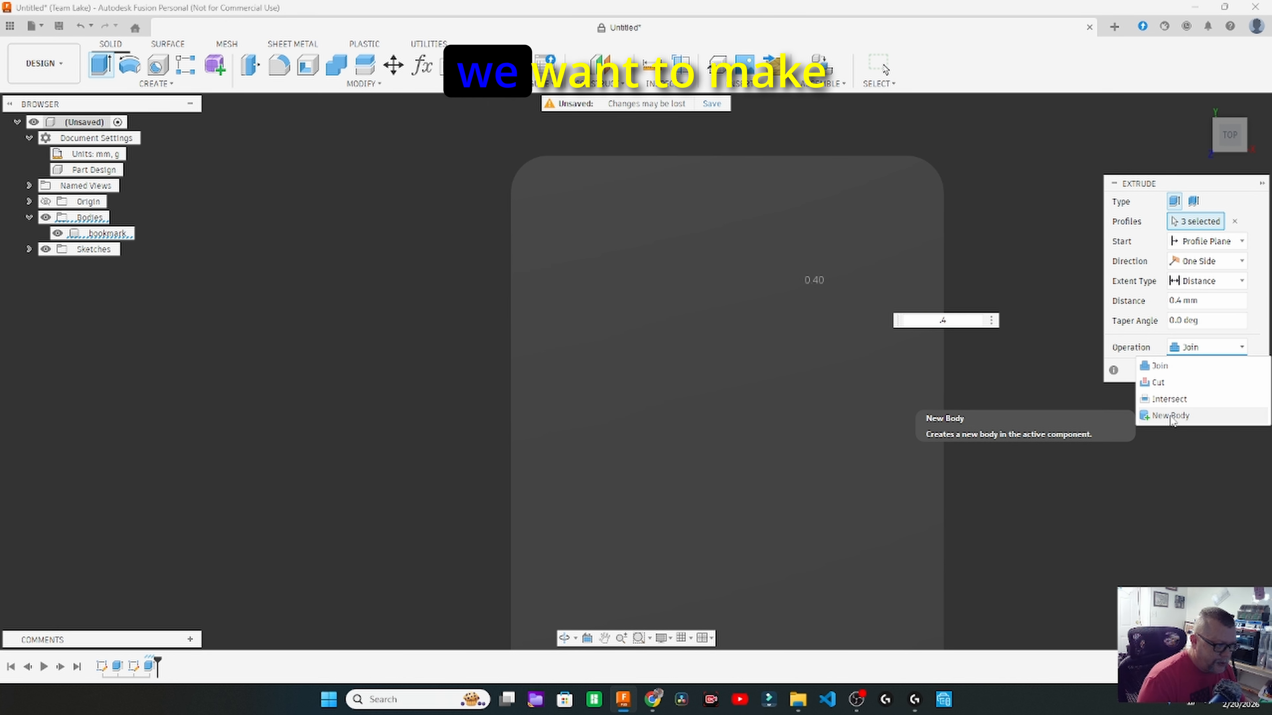
{"action": "left_click", "coordinate": [1170, 417]}
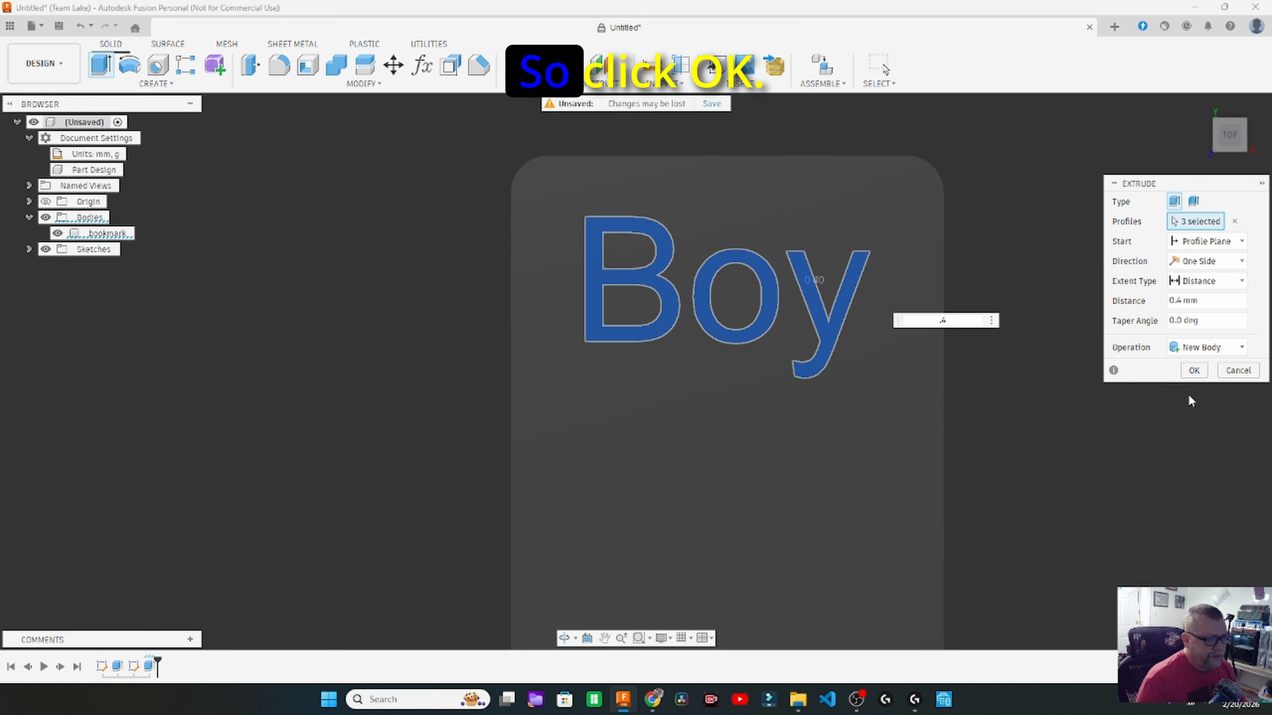
{"action": "left_click", "coordinate": [1194, 370]}
- Find yellow in the appearance library and apply Paint - Enamel Glossy (Yellow) to the bookmark body
{"action": "scroll", "coordinate": [1084, 423], "scroll_direction": "down", "scroll_amount": 5}
{"action": "middle_click_drag", "start_coordinate": [1084, 422], "coordinate": [755, 296]}
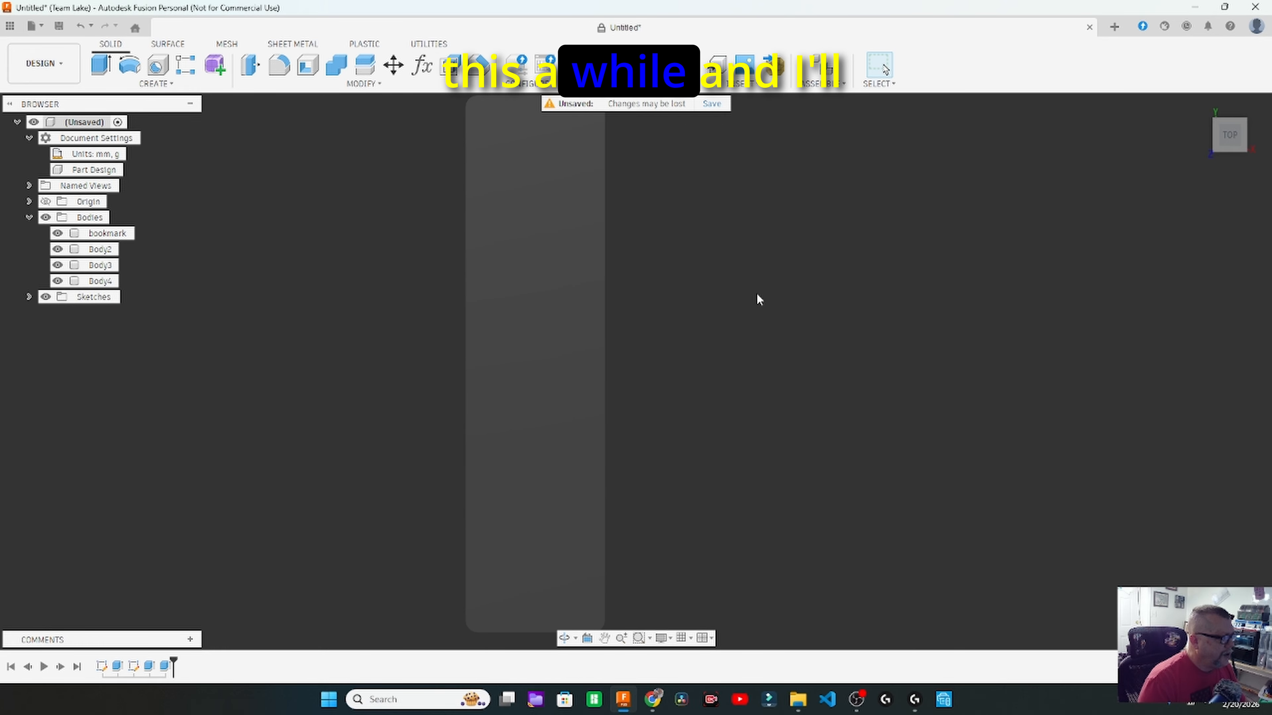
{"action": "left_click", "coordinate": [357, 84]}
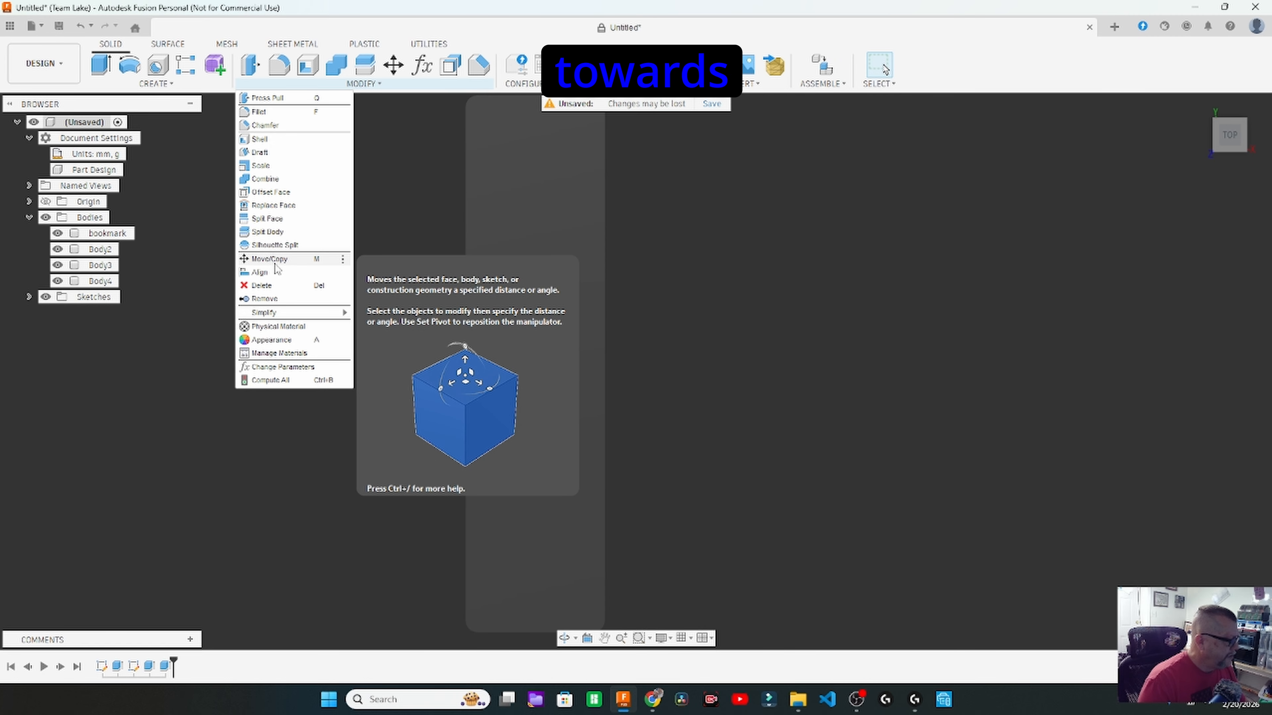
{"action": "left_click", "coordinate": [271, 340]}
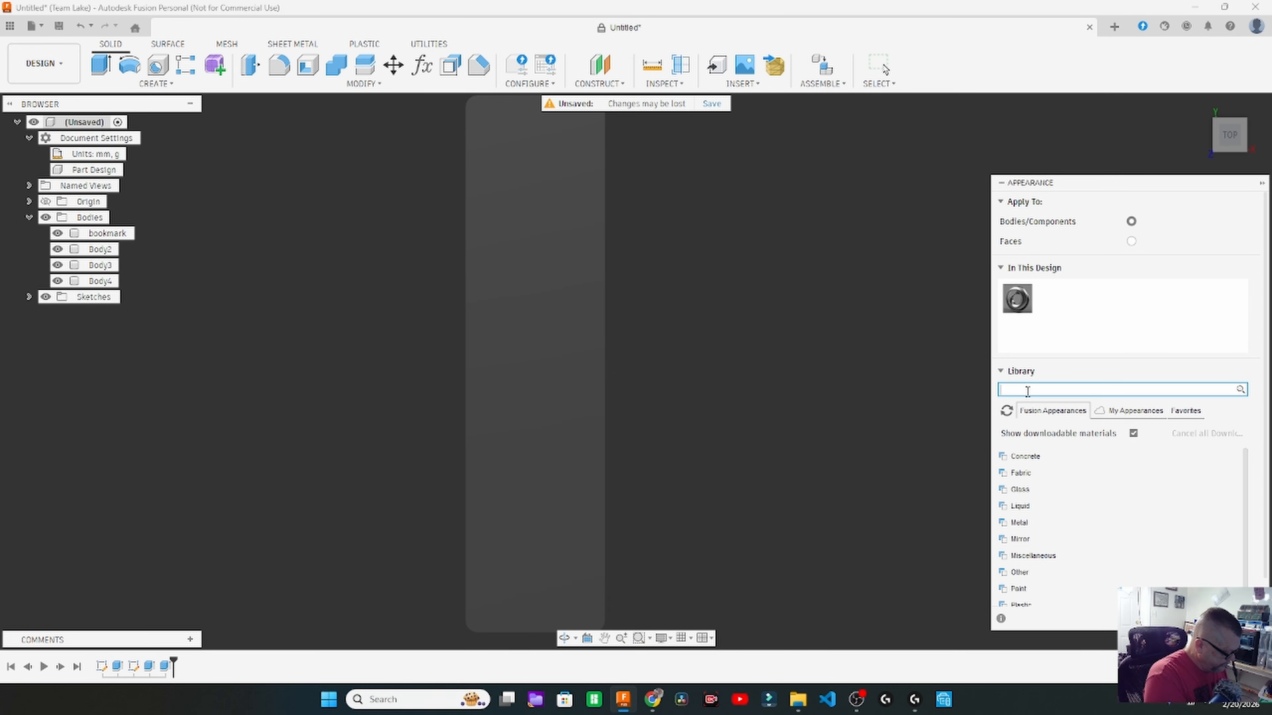
{"action": "type", "text": "llow"}
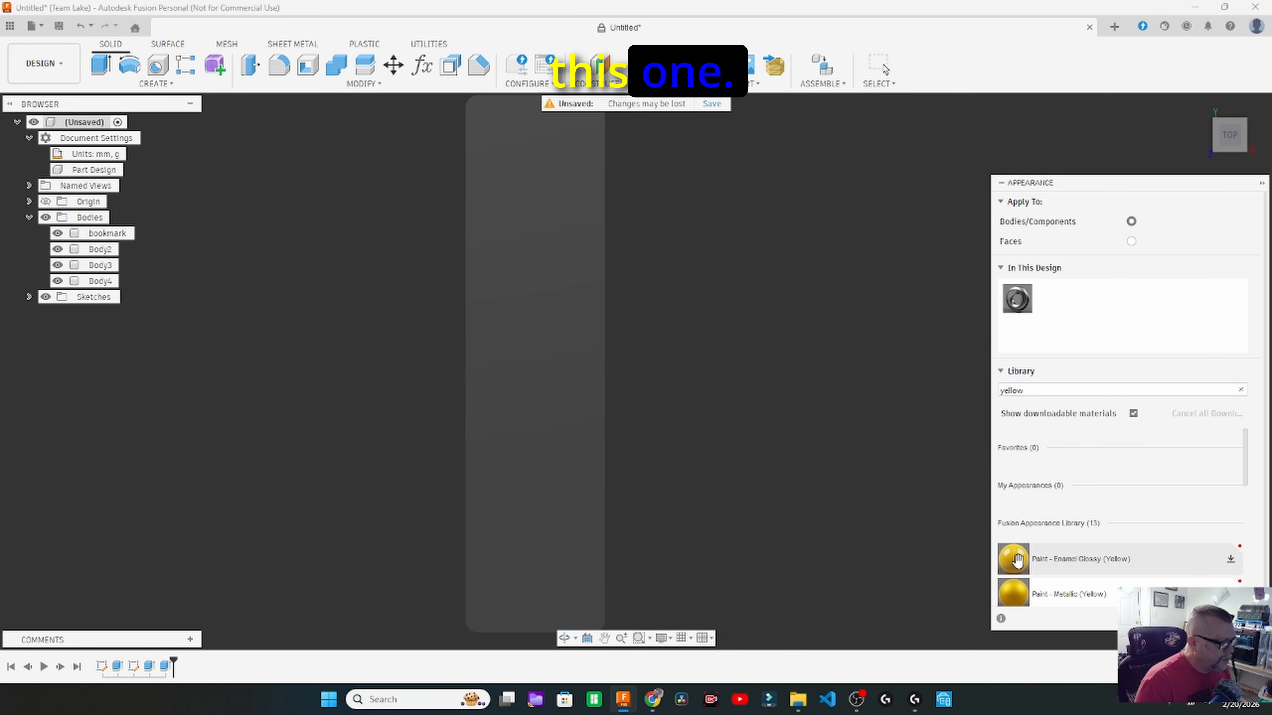
{"action": "left_click_drag", "start_coordinate": [723, 473], "coordinate": [724, 474]}
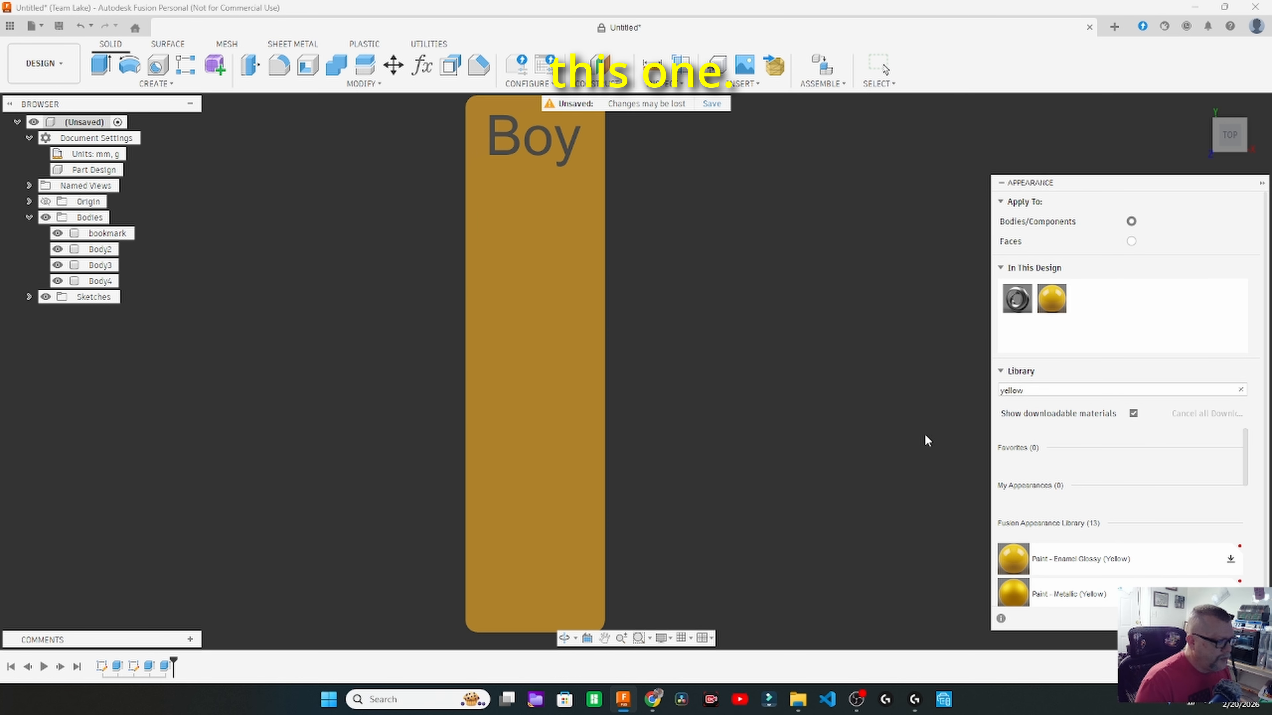
- Search the appearance library for black and try Paint - Enamel Glossy (Black) on the bookmark
{"action": "double_click", "coordinate": [1043, 392]}
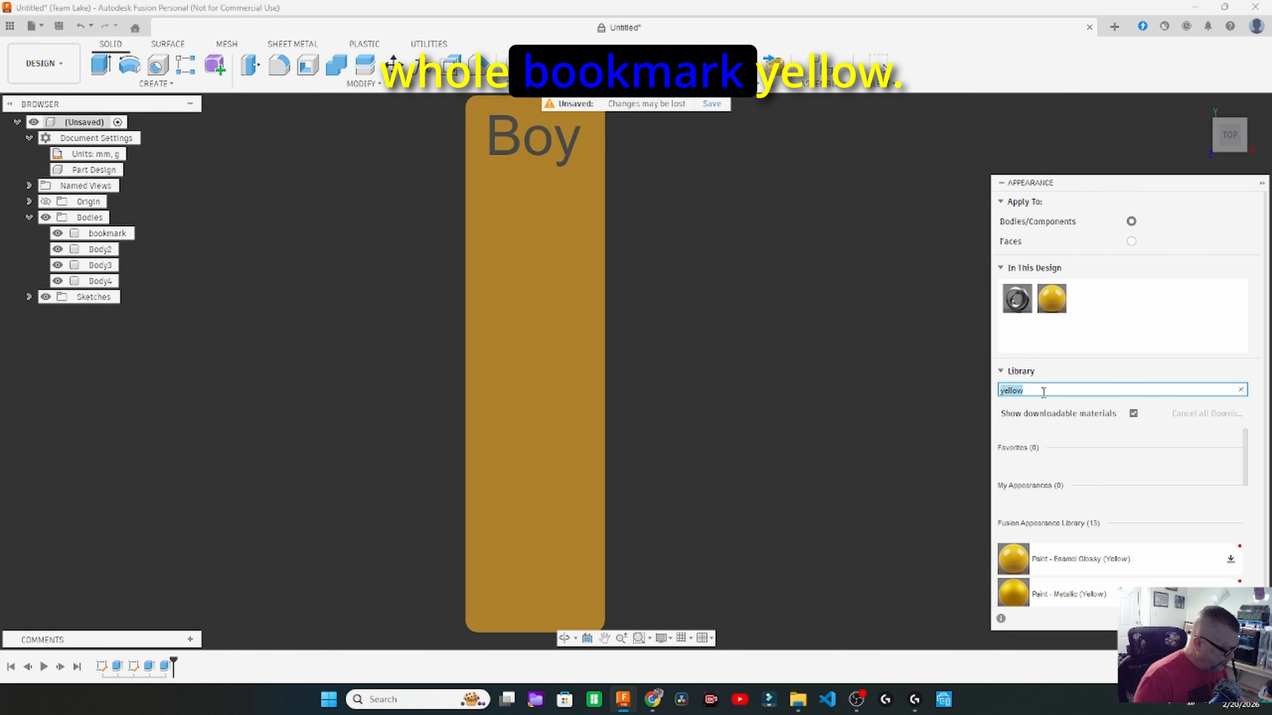
{"action": "type", "text": "black"}
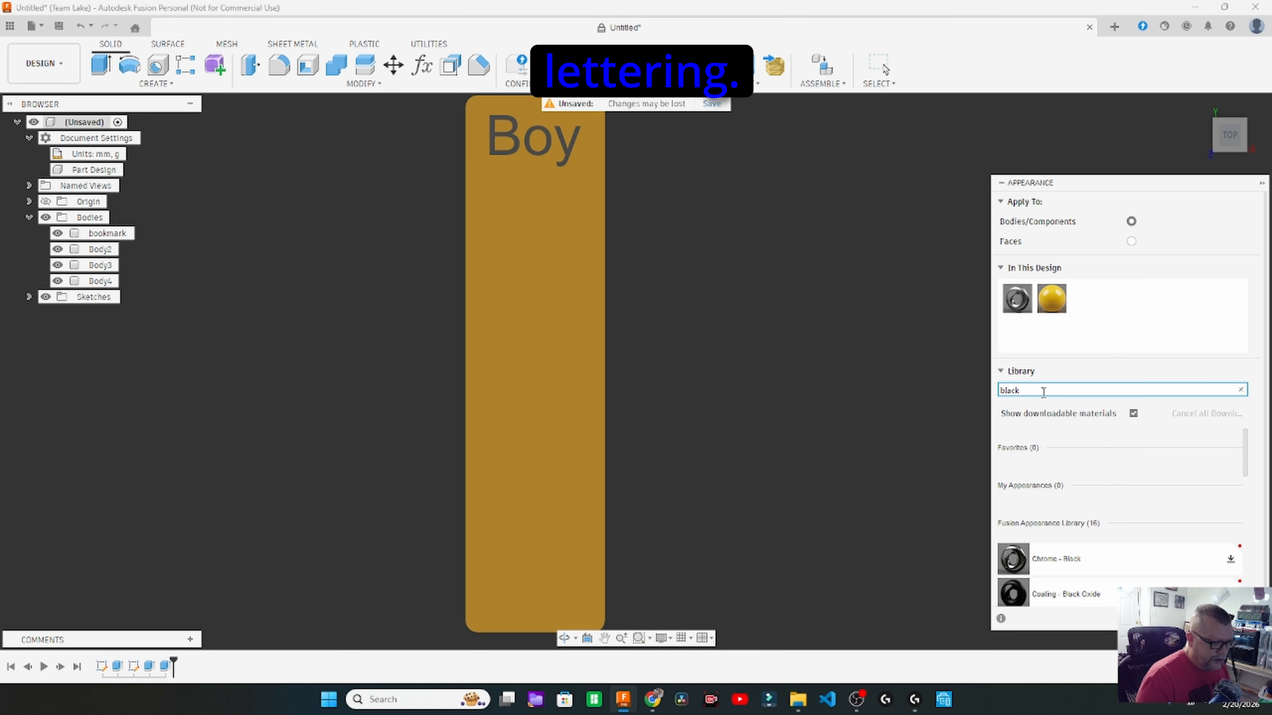
{"action": "scroll", "coordinate": [1095, 535], "scroll_direction": "down", "scroll_amount": 5}
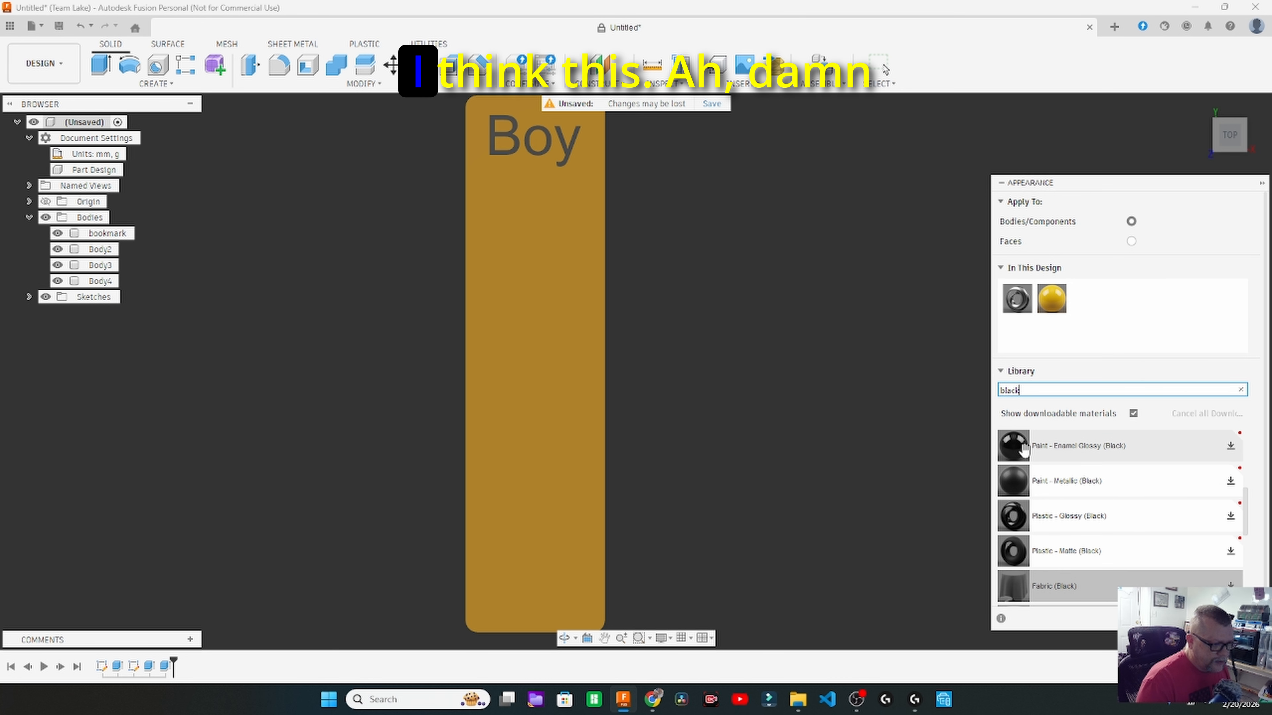
{"action": "left_click_drag", "start_coordinate": [1023, 449], "coordinate": [551, 301]}
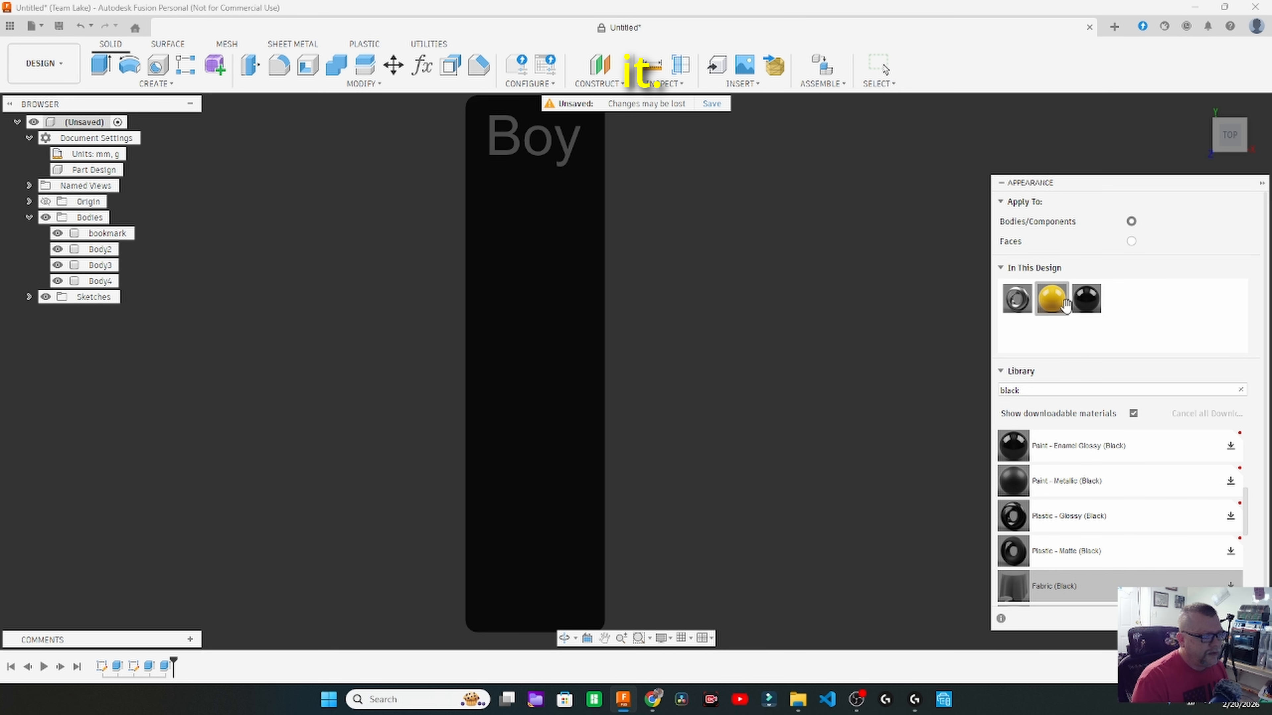
- Reapply the Paint - Enamel Glossy (Yellow) appearance to the bookmark body
{"action": "left_click_drag", "start_coordinate": [1047, 303], "coordinate": [590, 160]}
{"action": "scroll", "coordinate": [756, 276], "scroll_direction": "down", "scroll_amount": 4}
{"action": "scroll", "coordinate": [756, 276], "scroll_direction": "up", "scroll_amount": 6}
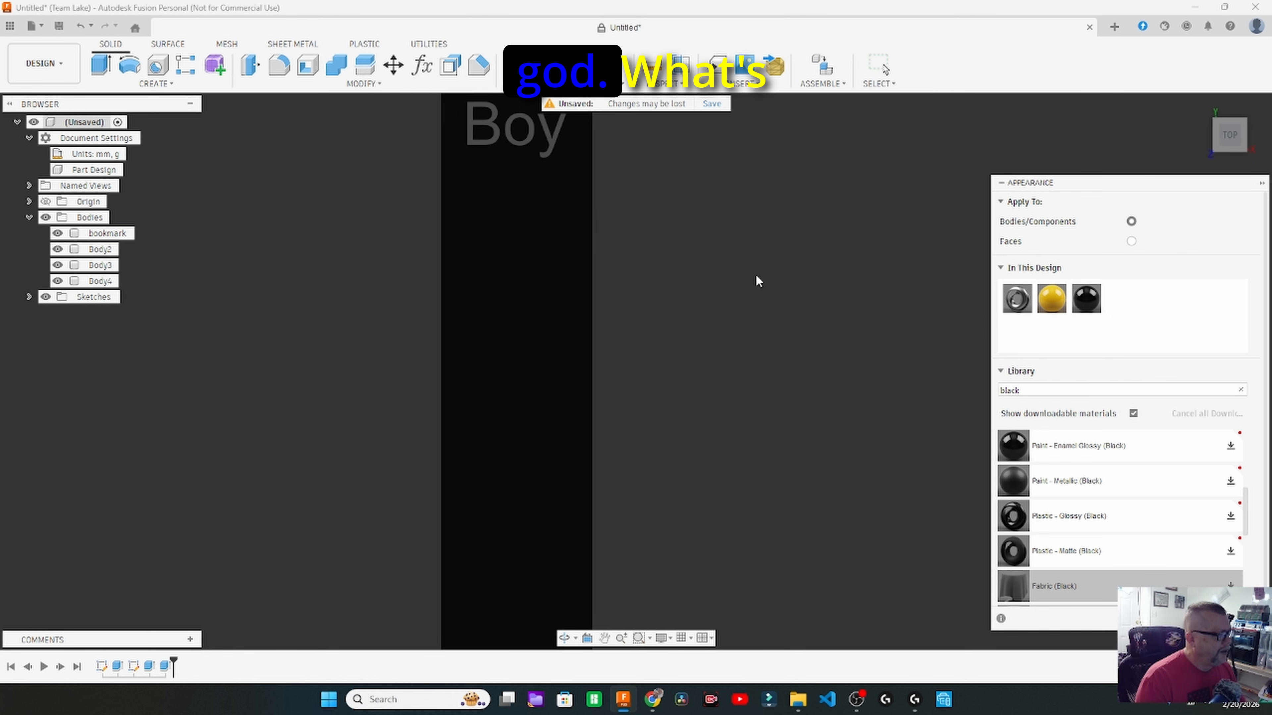
{"action": "middle_click_drag", "start_coordinate": [689, 165], "coordinate": [835, 324]}
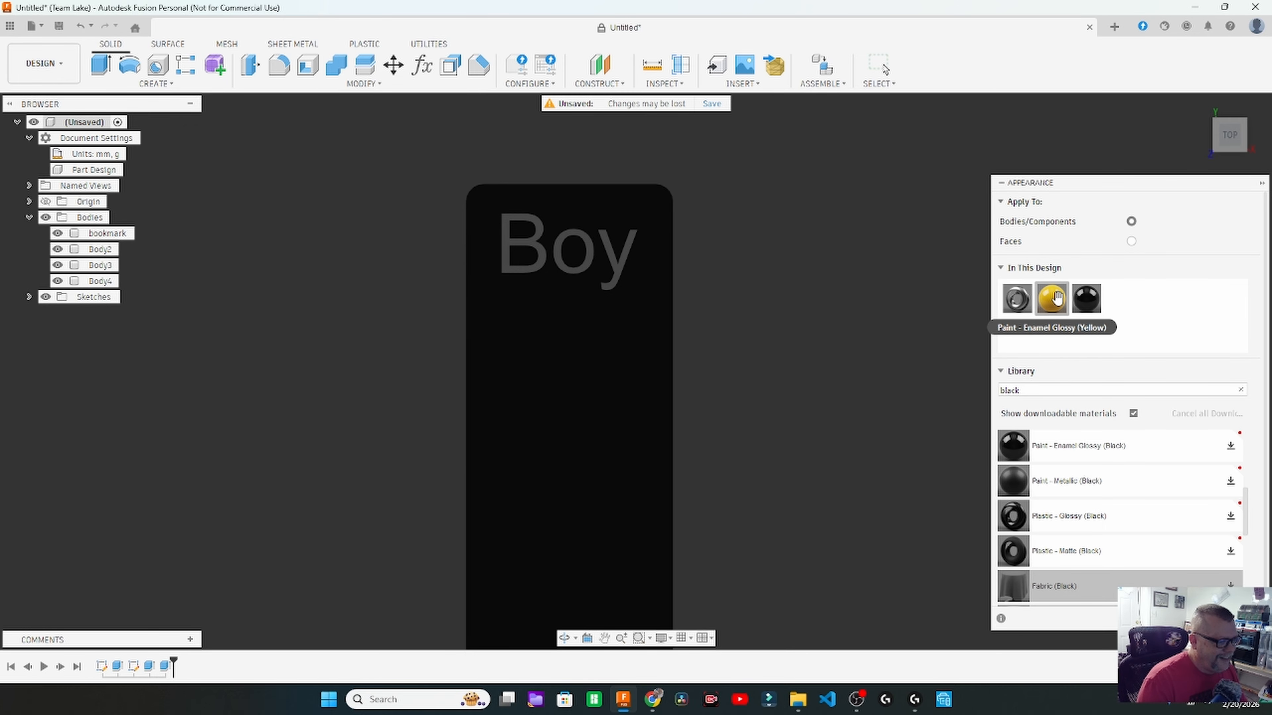
{"action": "left_click_drag", "start_coordinate": [1056, 298], "coordinate": [592, 374]}
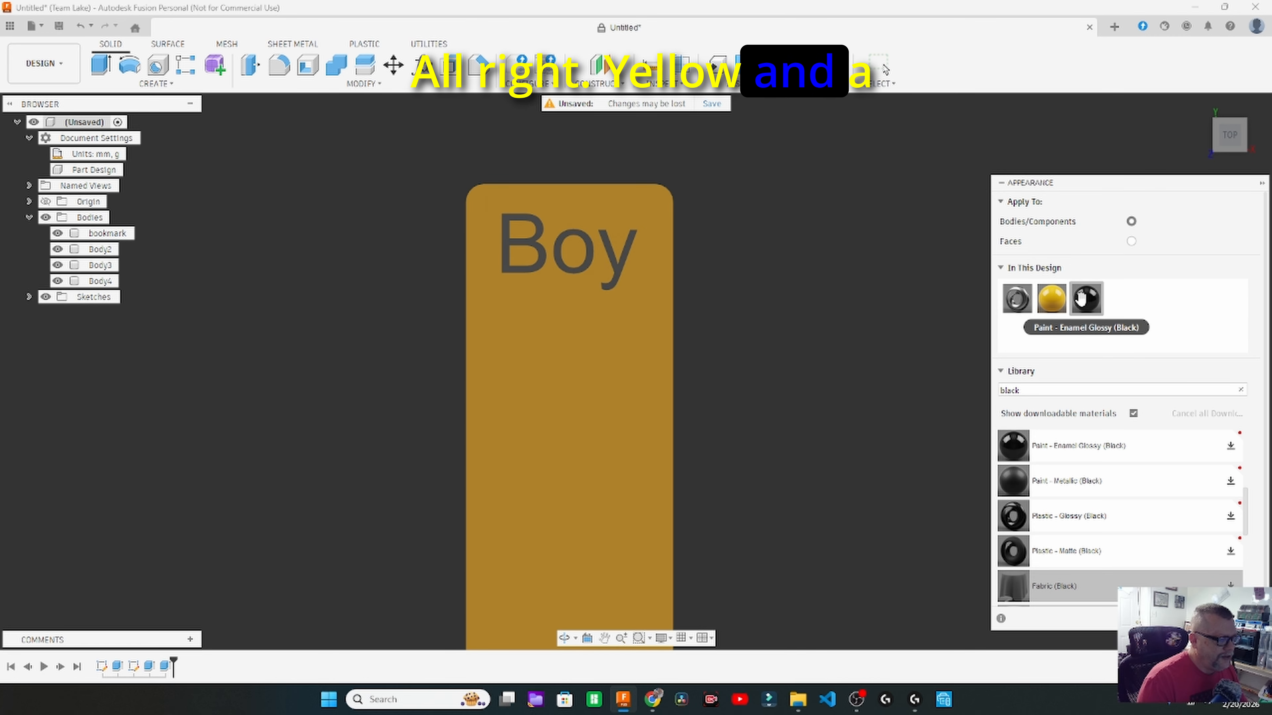
- Apply Paint - Enamel Glossy (Black) to the letter bodies B, o and y, keep the bookmark yellow, and close the appearance settings
{"action": "left_click_drag", "start_coordinate": [1082, 299], "coordinate": [615, 267]}
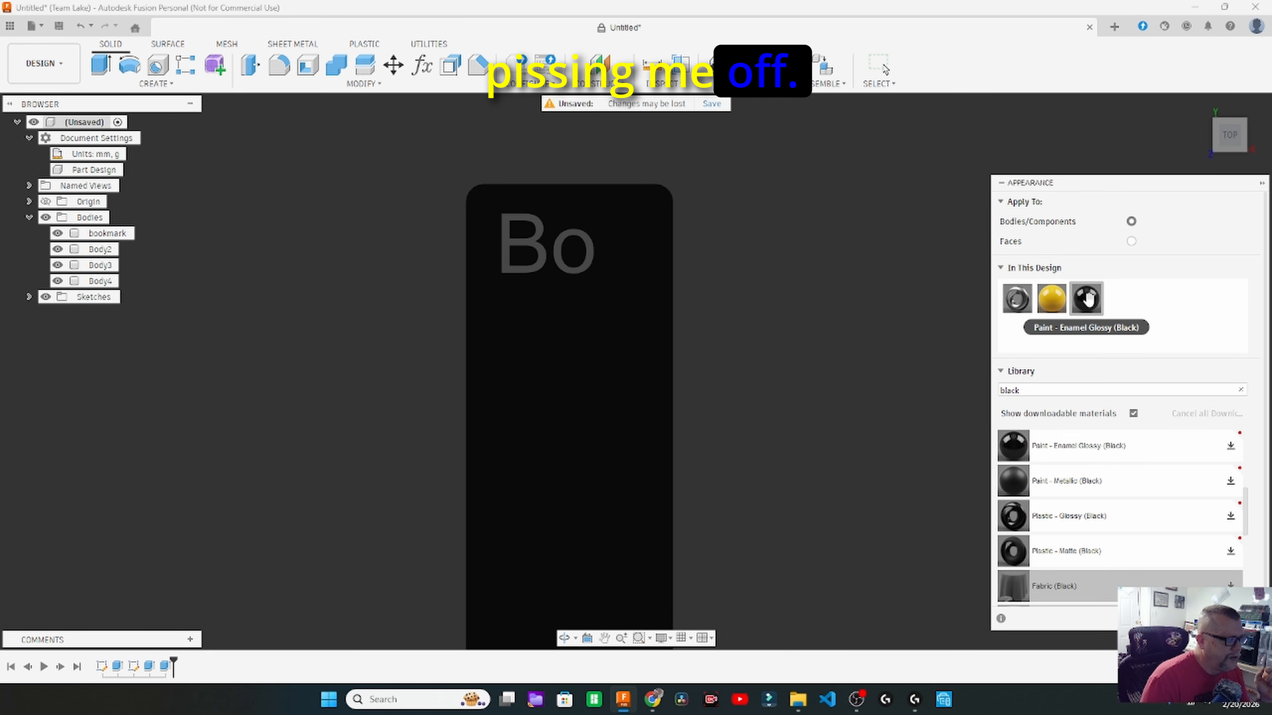
{"action": "scroll", "coordinate": [678, 308], "scroll_direction": "up", "scroll_amount": 5}
{"action": "left_click_drag", "start_coordinate": [1086, 298], "coordinate": [561, 199]}
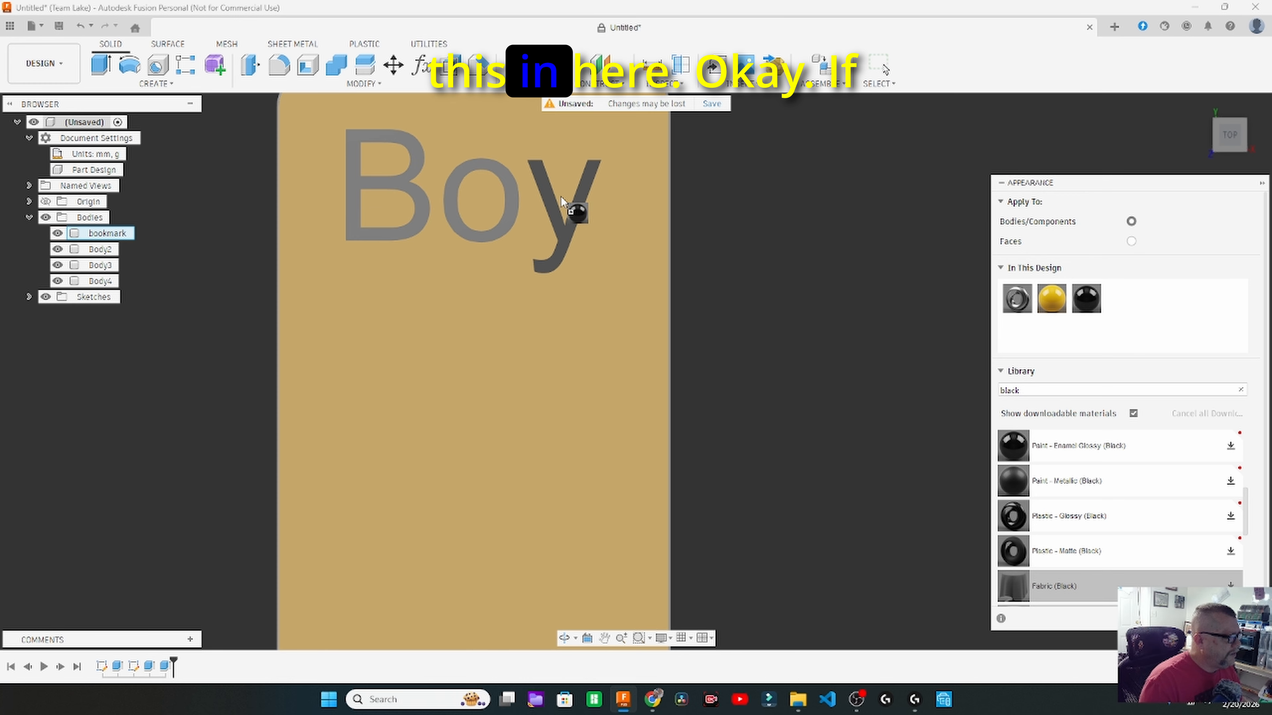
{"action": "scroll", "coordinate": [772, 363], "scroll_direction": "down", "scroll_amount": 5}
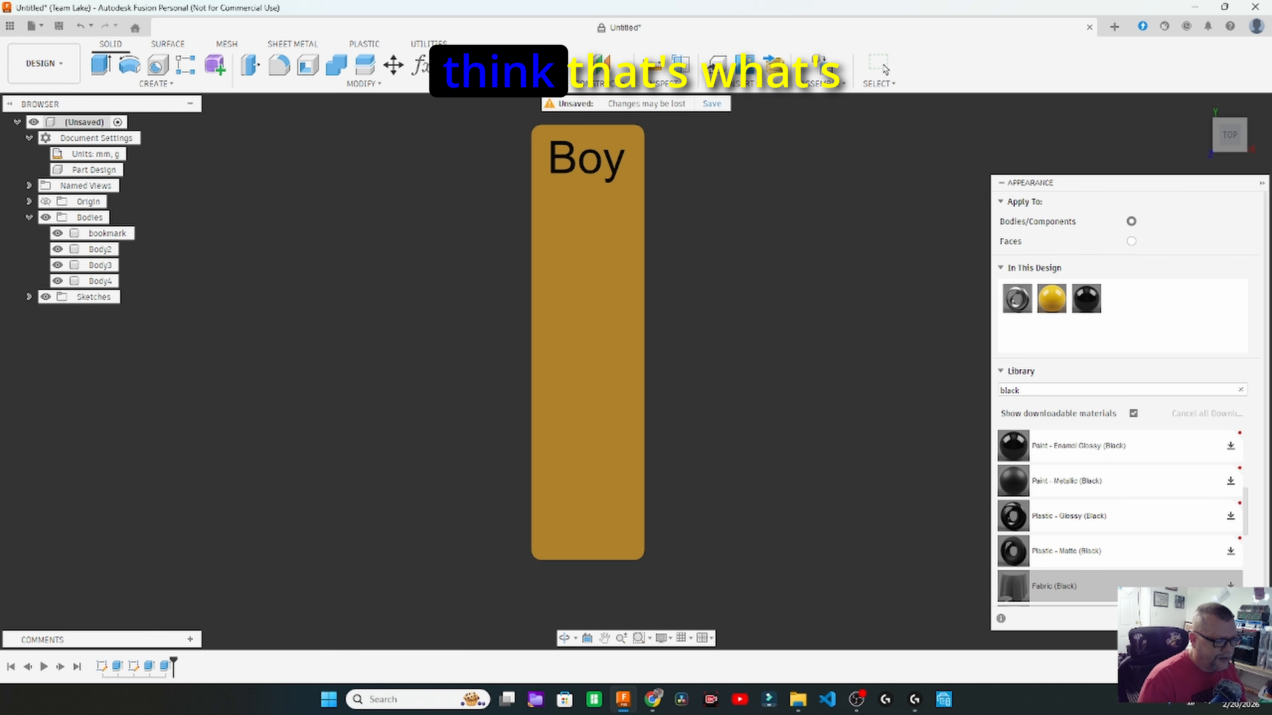
{"action": "left_click", "coordinate": [884, 70]}
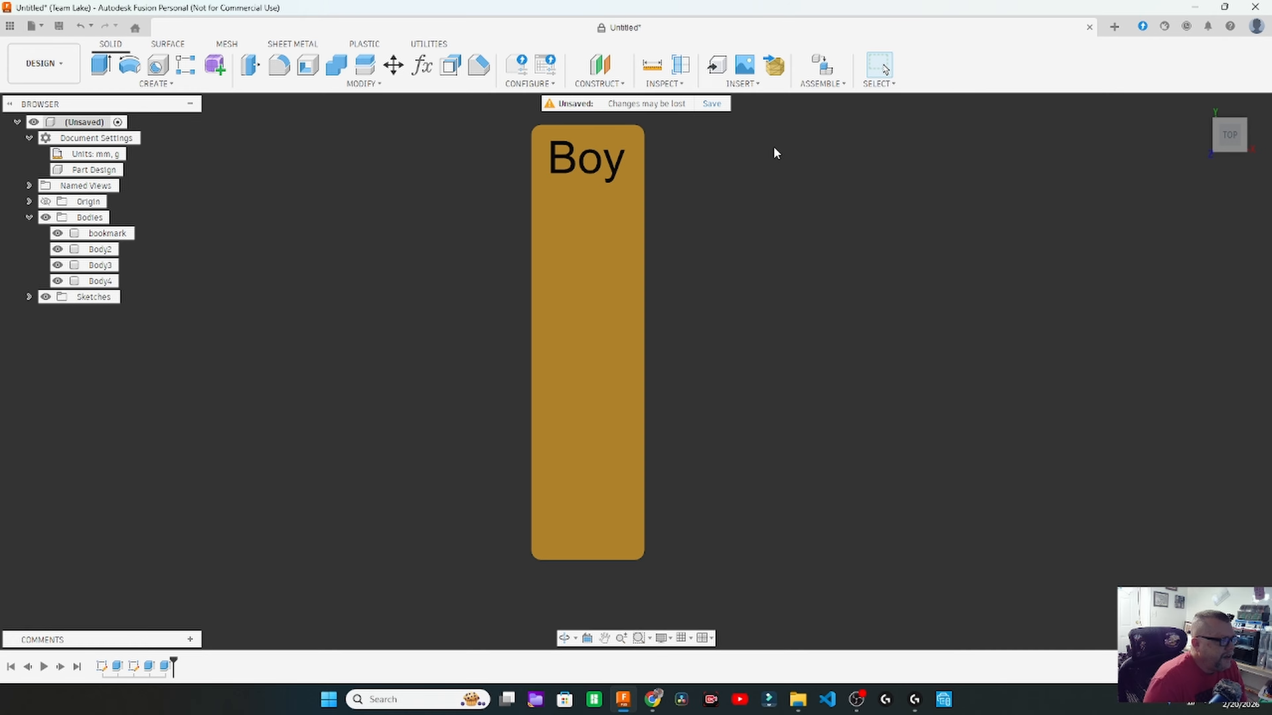
- Insert the vecteezy white dog illustration SVG from local disk D: onto the bookmark's top face
{"action": "left_click", "coordinate": [748, 86]}
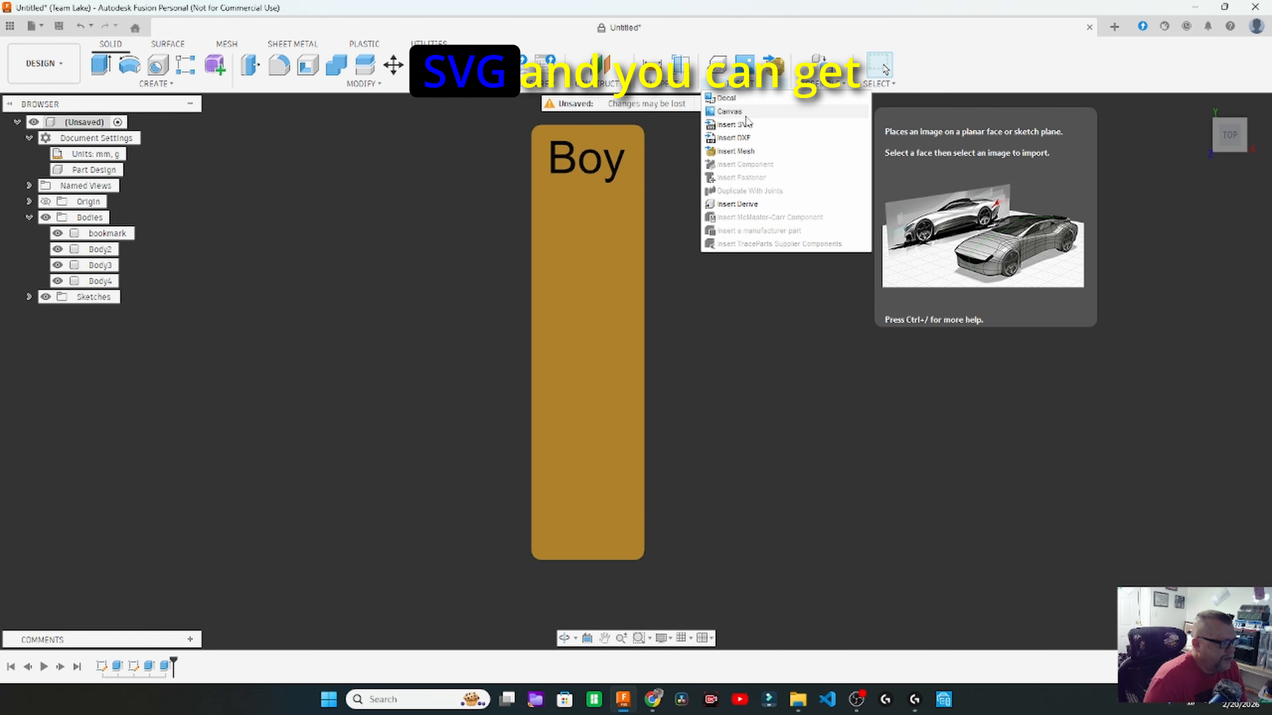
{"action": "left_click", "coordinate": [732, 159]}
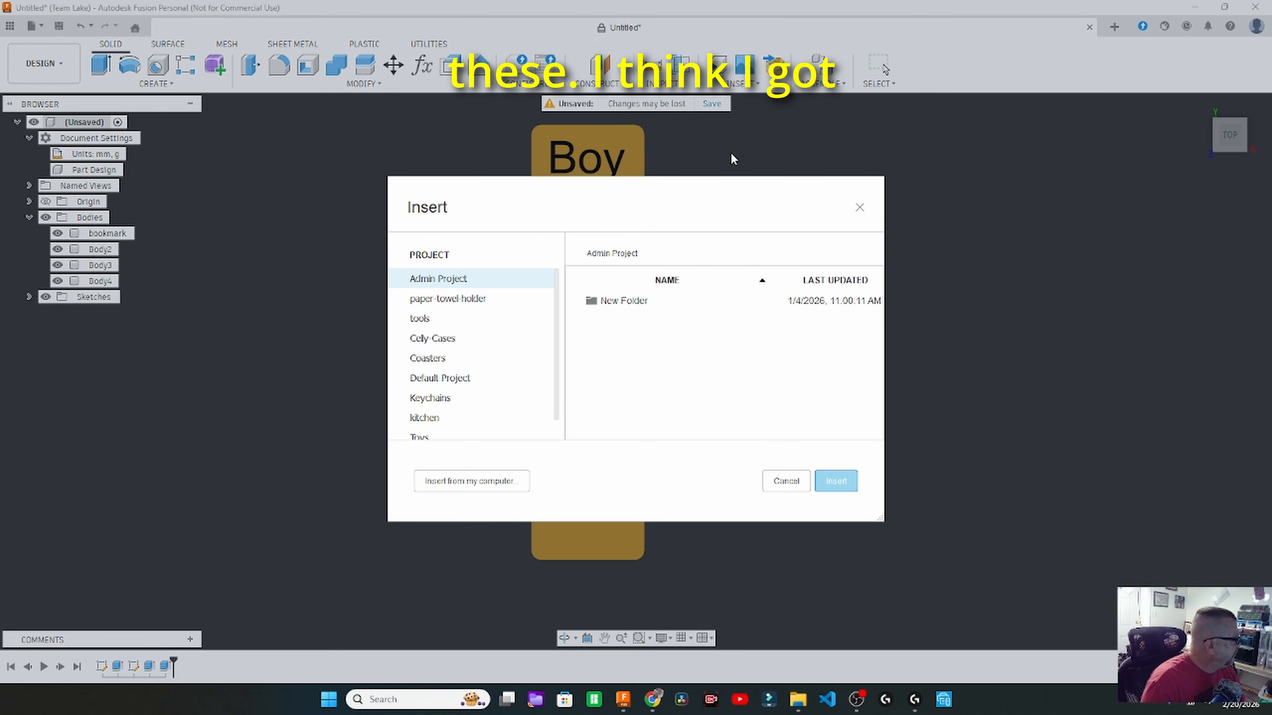
{"action": "key", "text": "alt+Tab"}
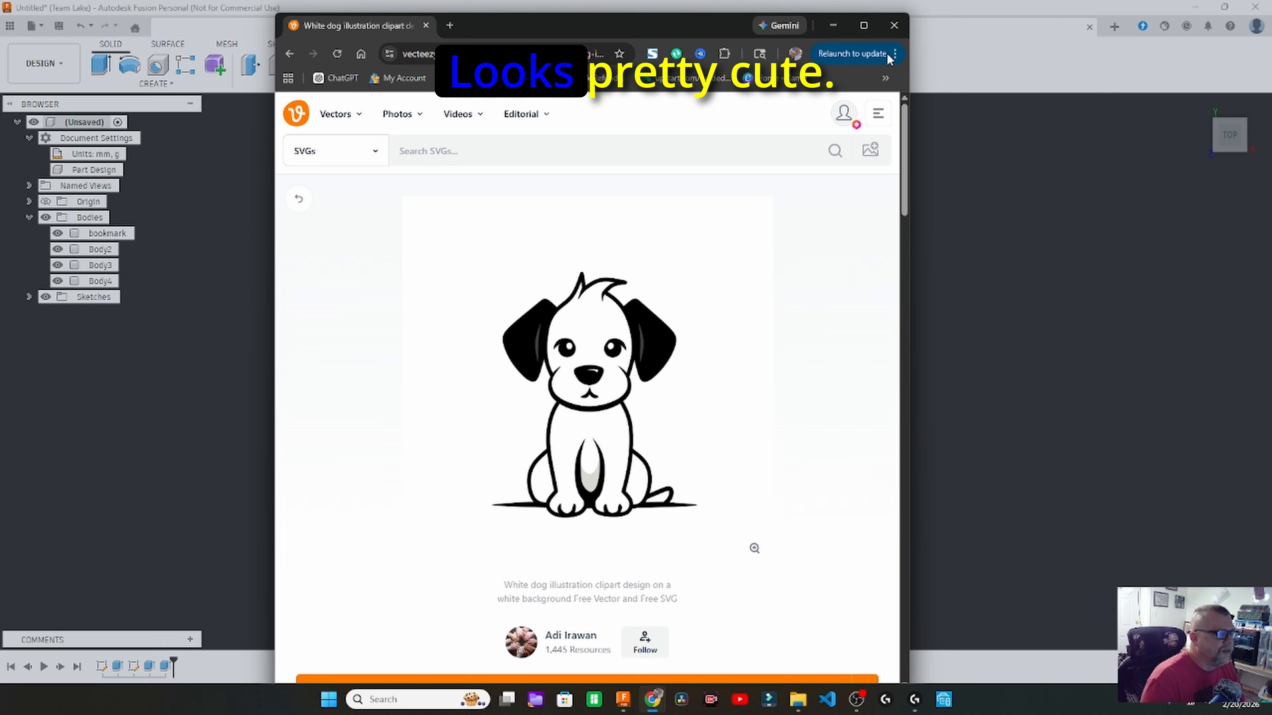
{"action": "left_click", "coordinate": [893, 26]}
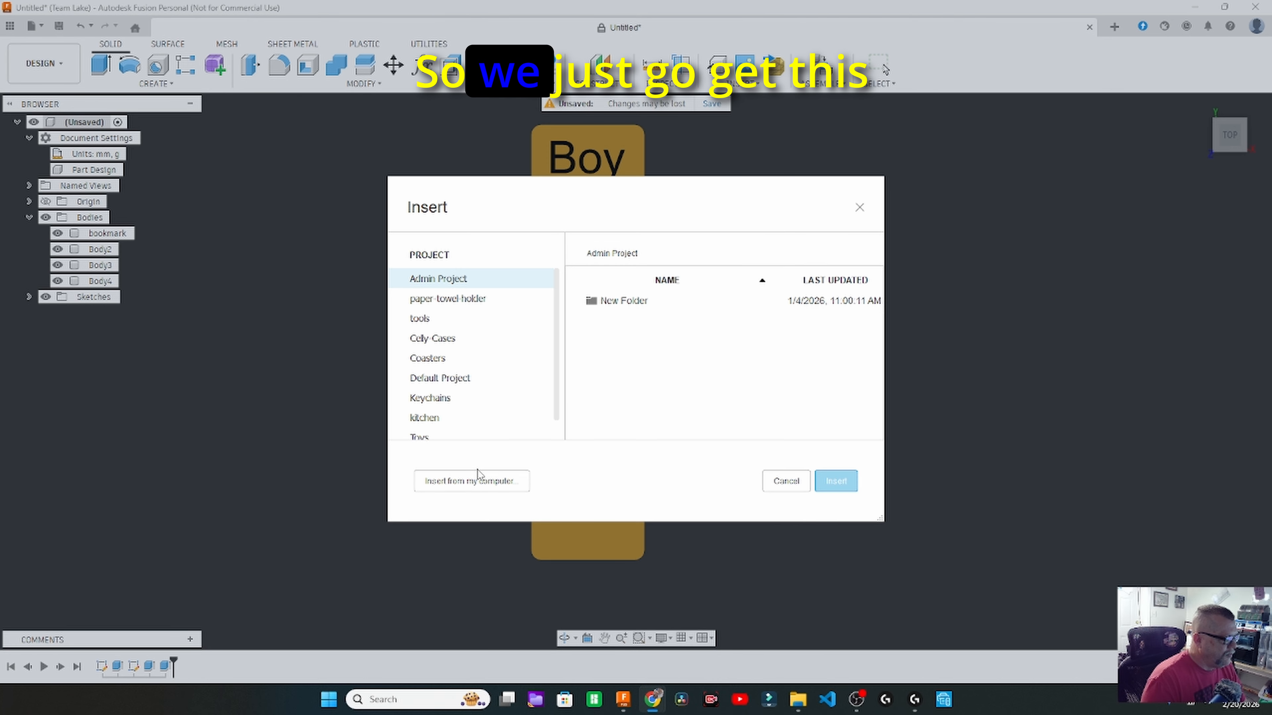
{"action": "left_click", "coordinate": [476, 482]}
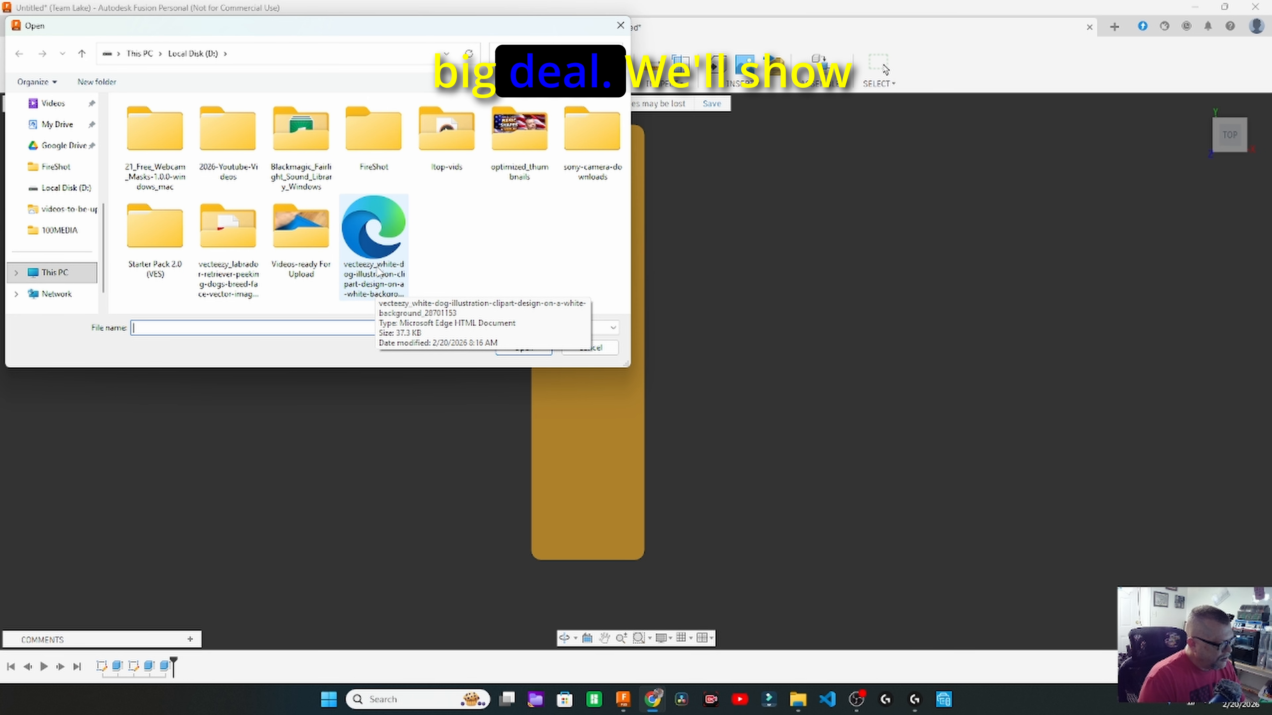
{"action": "double_click", "coordinate": [379, 272]}
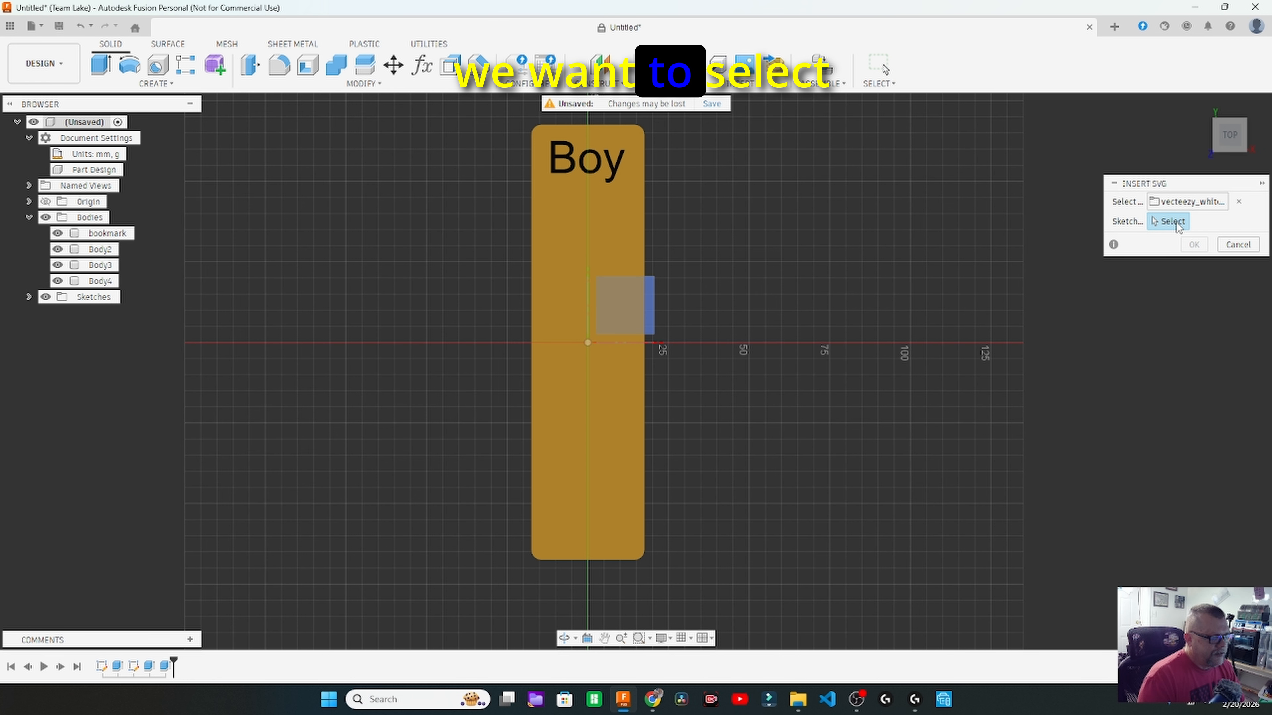
{"action": "left_click", "coordinate": [608, 240]}
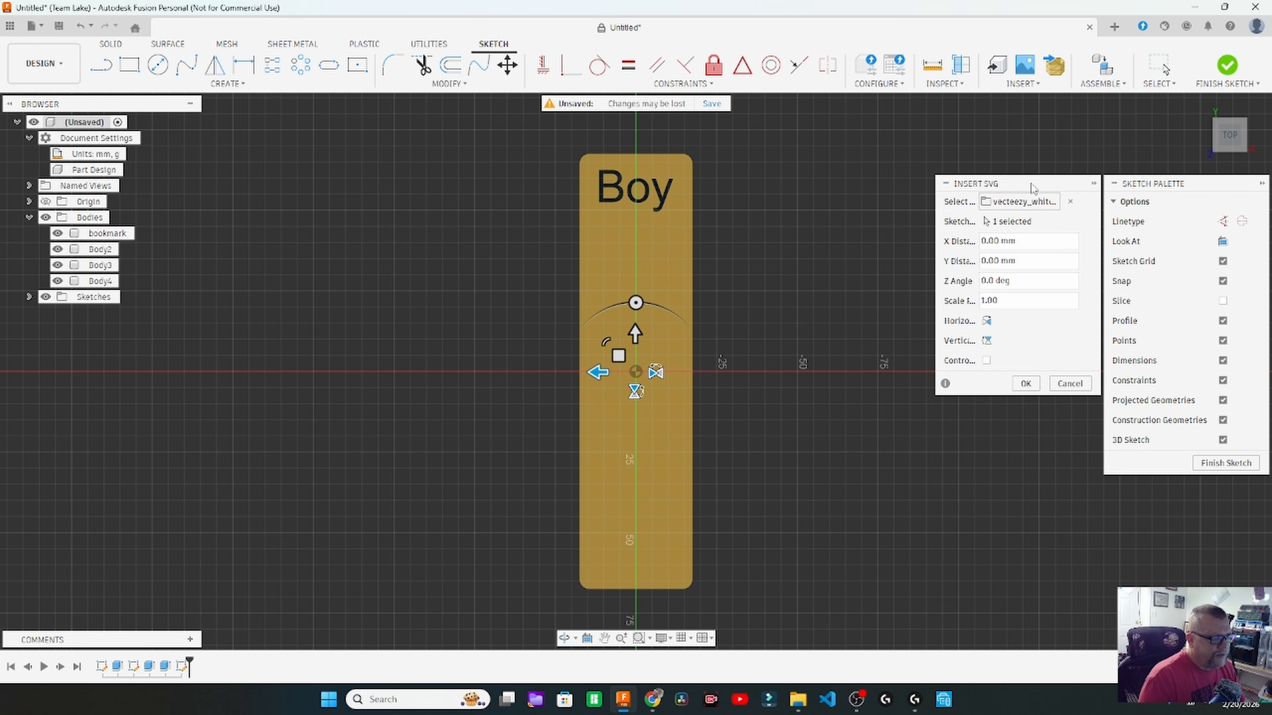
- Rotate the inserted dog SVG 180 degrees so that it sits upright
{"action": "left_click_drag", "start_coordinate": [1032, 187], "coordinate": [223, 139]}
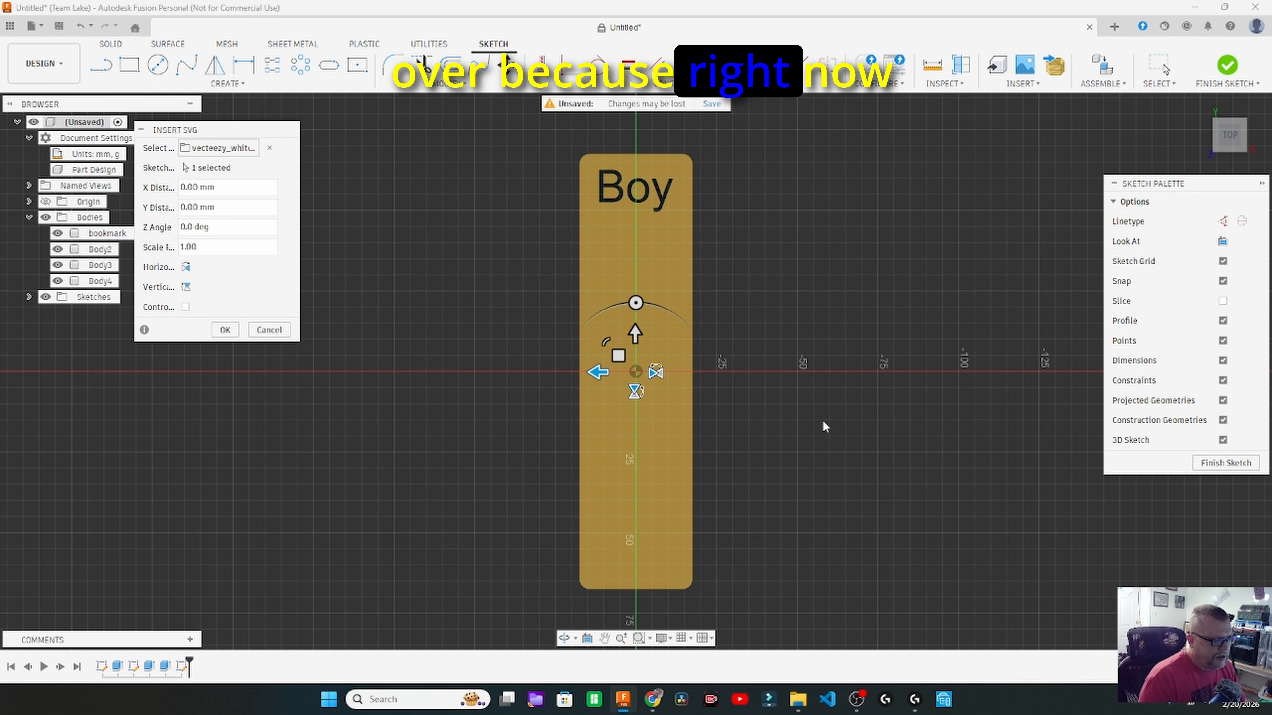
{"action": "scroll", "coordinate": [824, 426], "scroll_direction": "down", "scroll_amount": 10}
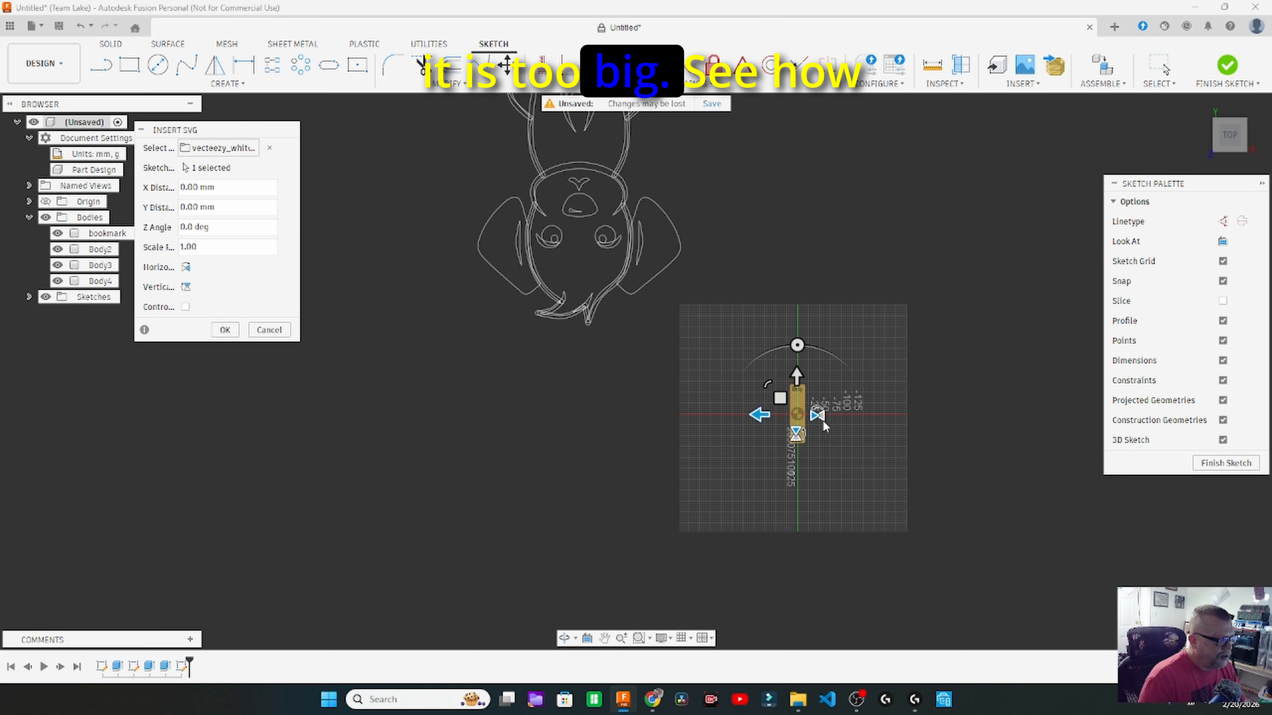
{"action": "scroll", "coordinate": [822, 419], "scroll_direction": "down", "scroll_amount": 5}
{"action": "left_click_drag", "start_coordinate": [846, 355], "coordinate": [808, 646]}
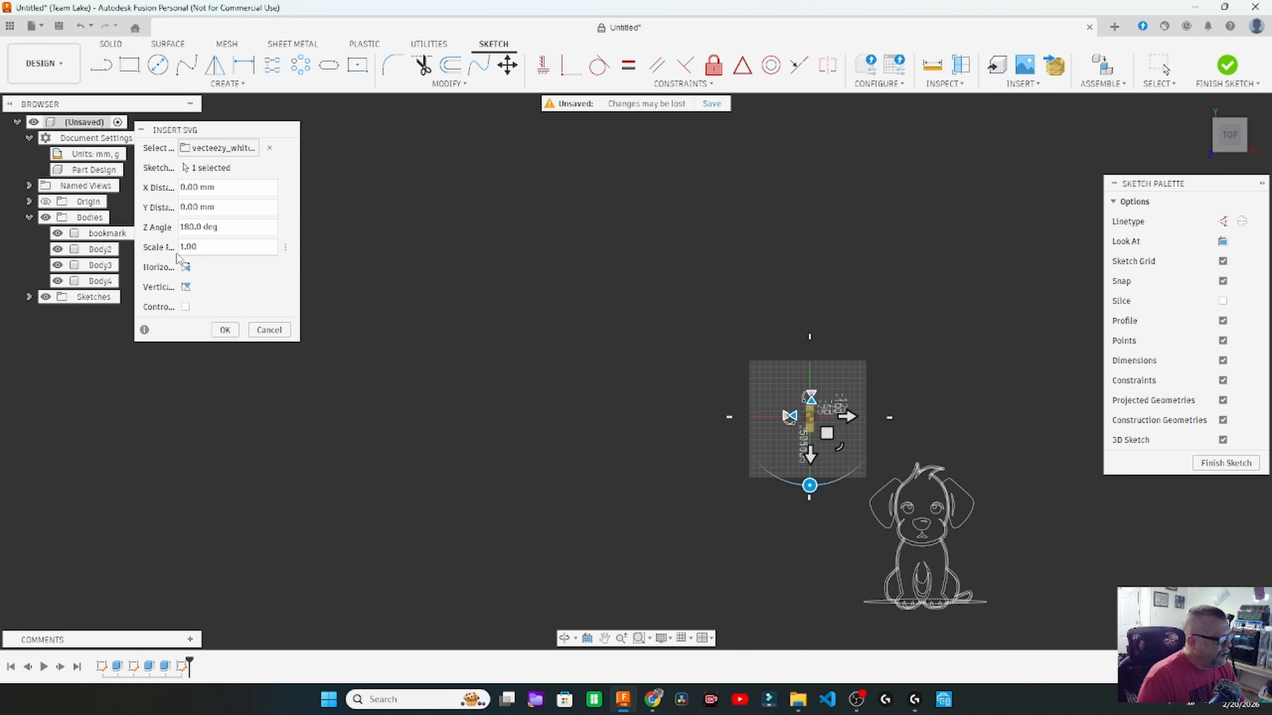
- Scale the dog SVG by 0.08 and shift it left onto the bookmark
{"action": "left_click", "coordinate": [199, 246]}
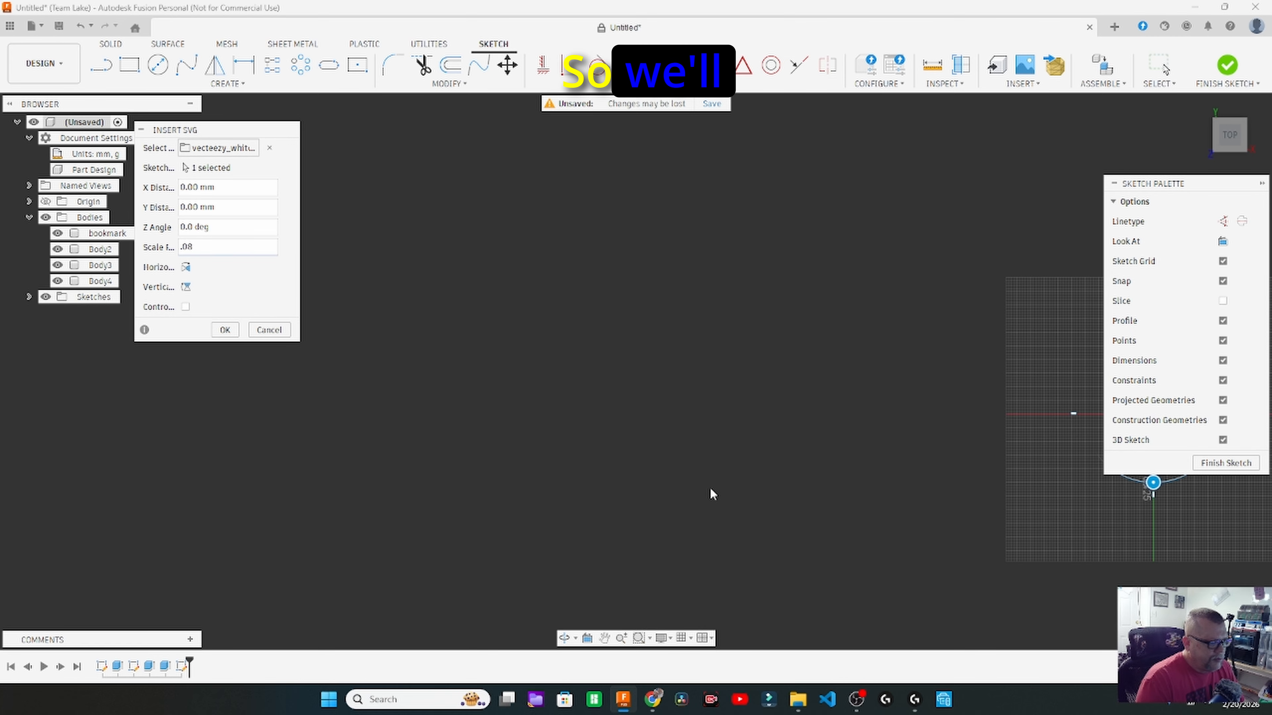
{"action": "middle_click_drag", "start_coordinate": [946, 516], "coordinate": [317, 396]}
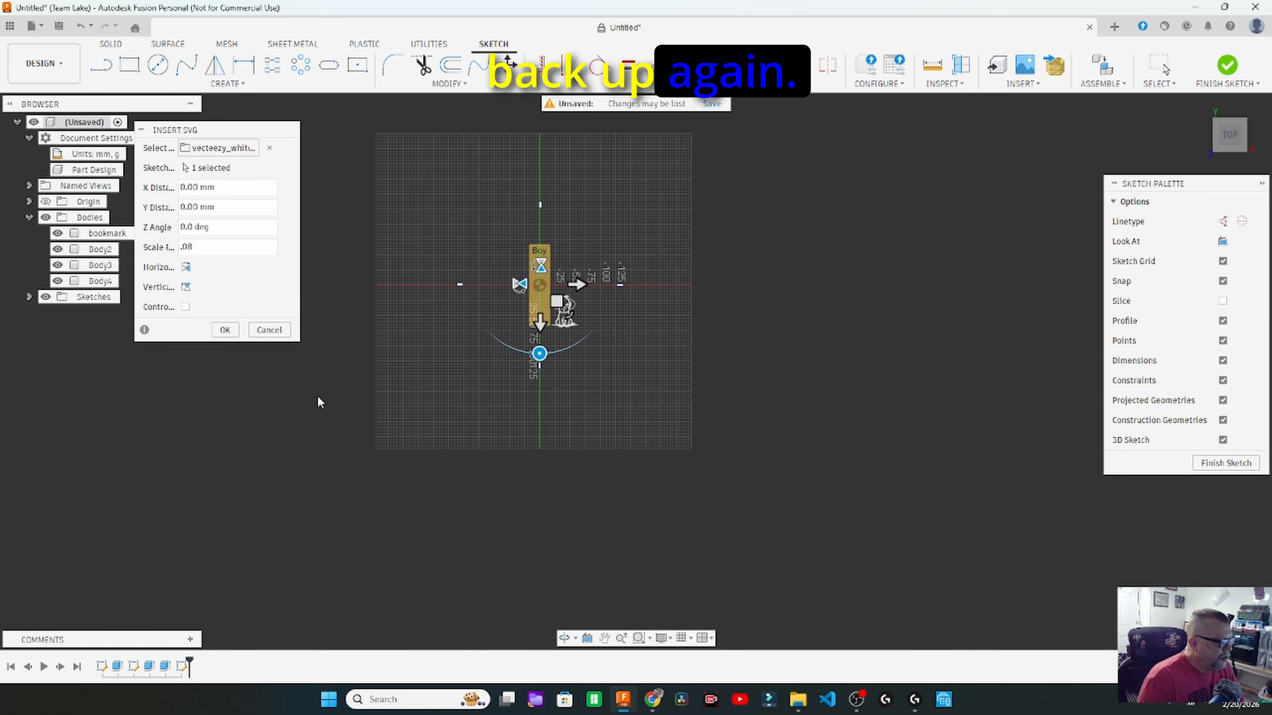
{"action": "scroll", "coordinate": [458, 360], "scroll_direction": "up", "scroll_amount": 6}
{"action": "middle_click_drag", "start_coordinate": [458, 361], "coordinate": [455, 632]}
{"action": "scroll", "coordinate": [455, 634], "scroll_direction": "up", "scroll_amount": 3}
{"action": "middle_click_drag", "start_coordinate": [733, 171], "coordinate": [548, 311]}
{"action": "left_click_drag", "start_coordinate": [662, 381], "coordinate": [662, 382]}
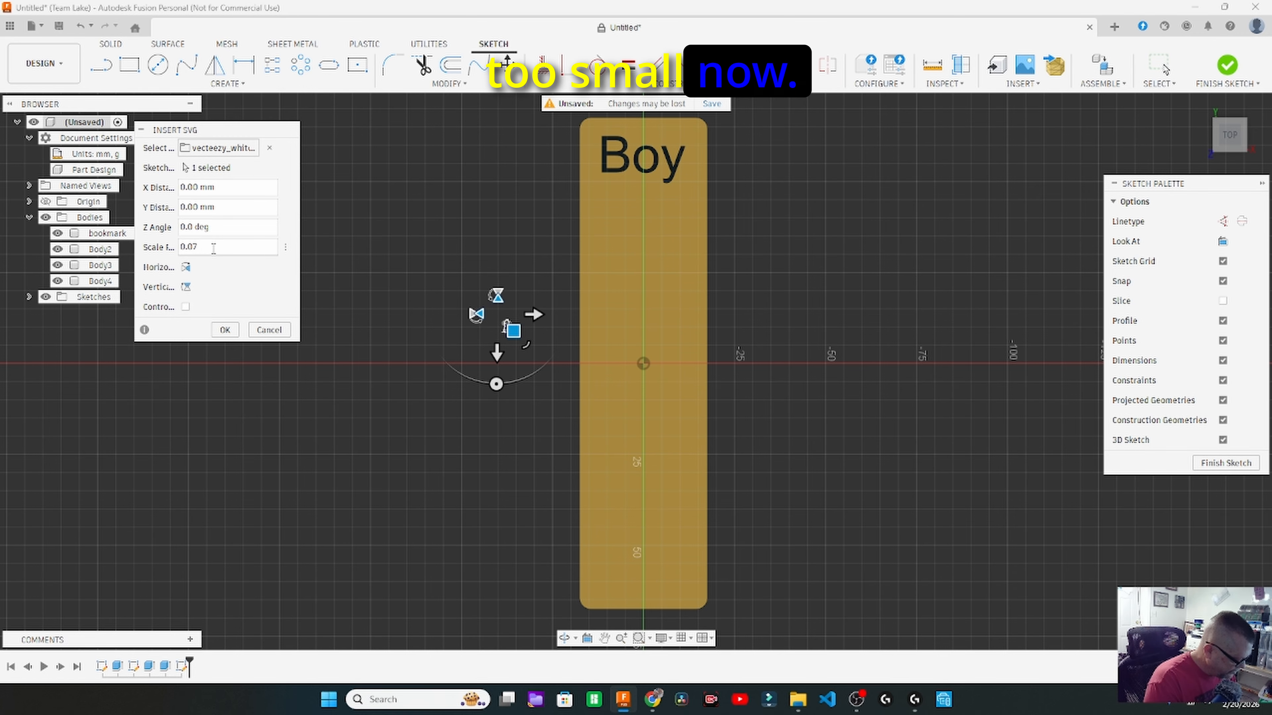
- Set the dog SVG's scale factor to 0.8, move it about 7.5 mm in X and 9.8 mm in Y, and finish the sketch
{"action": "key", "text": "BackSpace"}
{"action": "key", "text": "BackSpace"}
{"action": "type", "text": "8"}
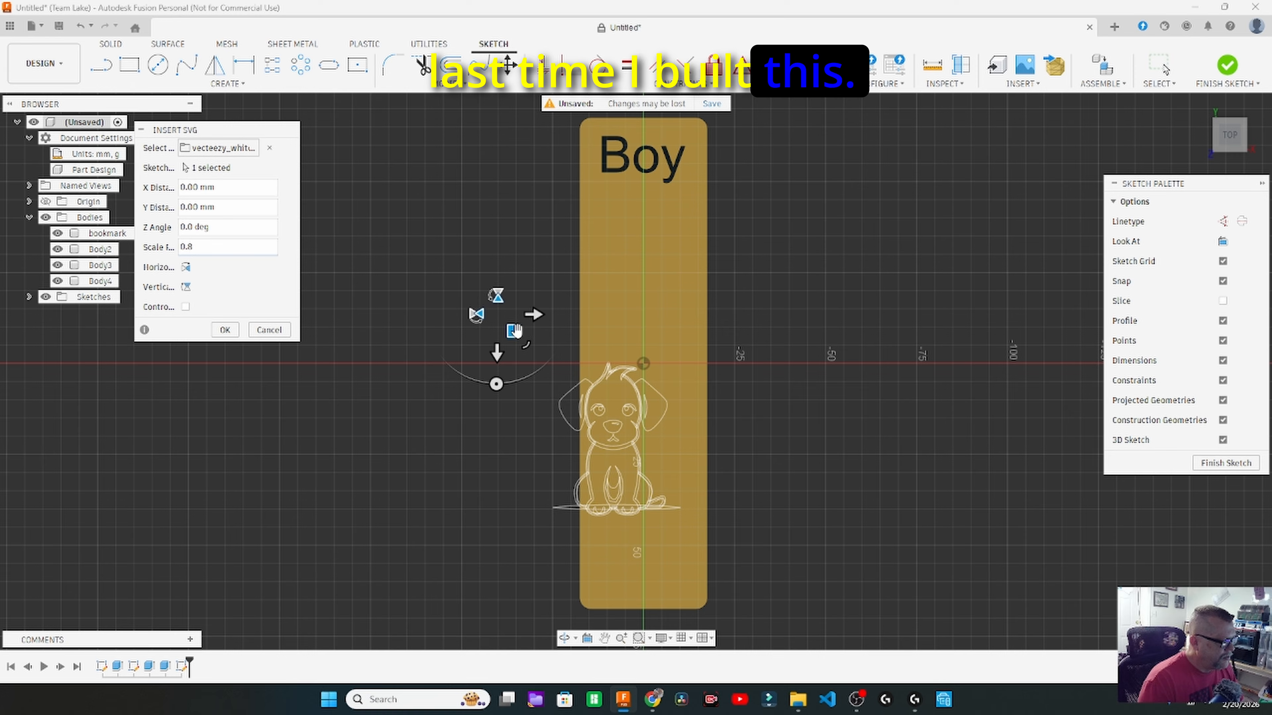
{"action": "left_click_drag", "start_coordinate": [516, 330], "coordinate": [544, 371]}
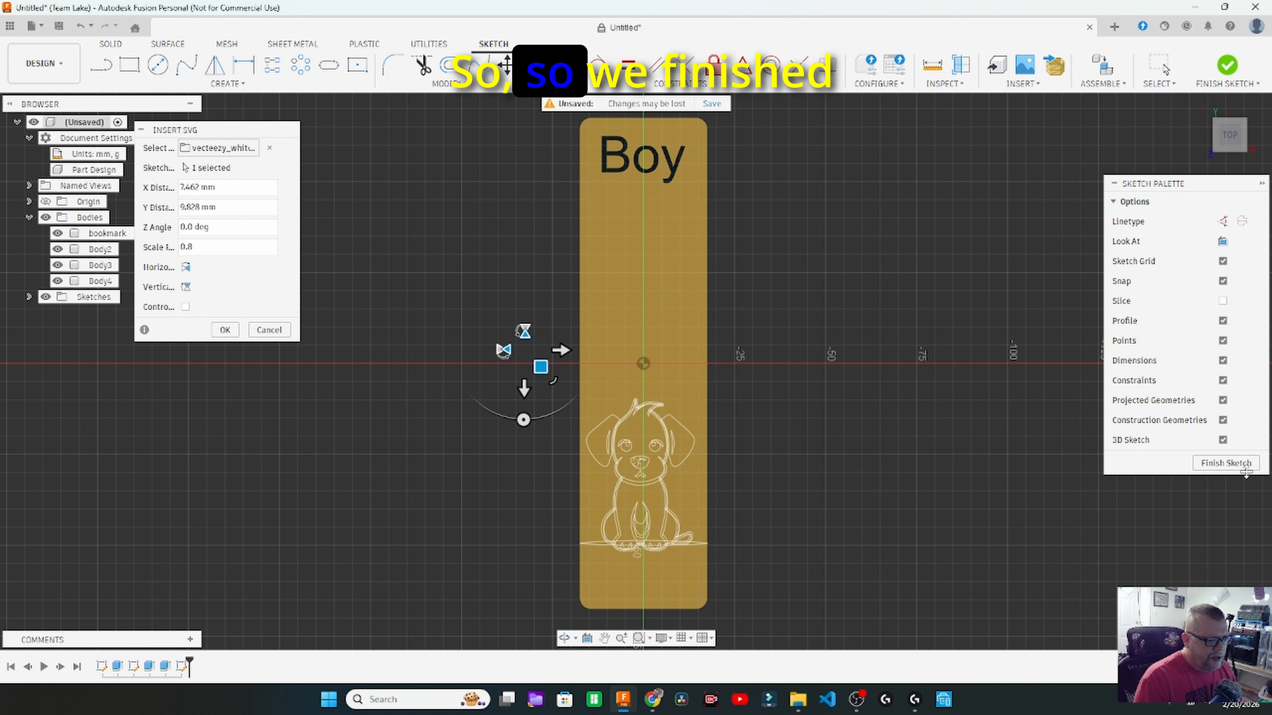
{"action": "left_click", "coordinate": [1235, 464]}
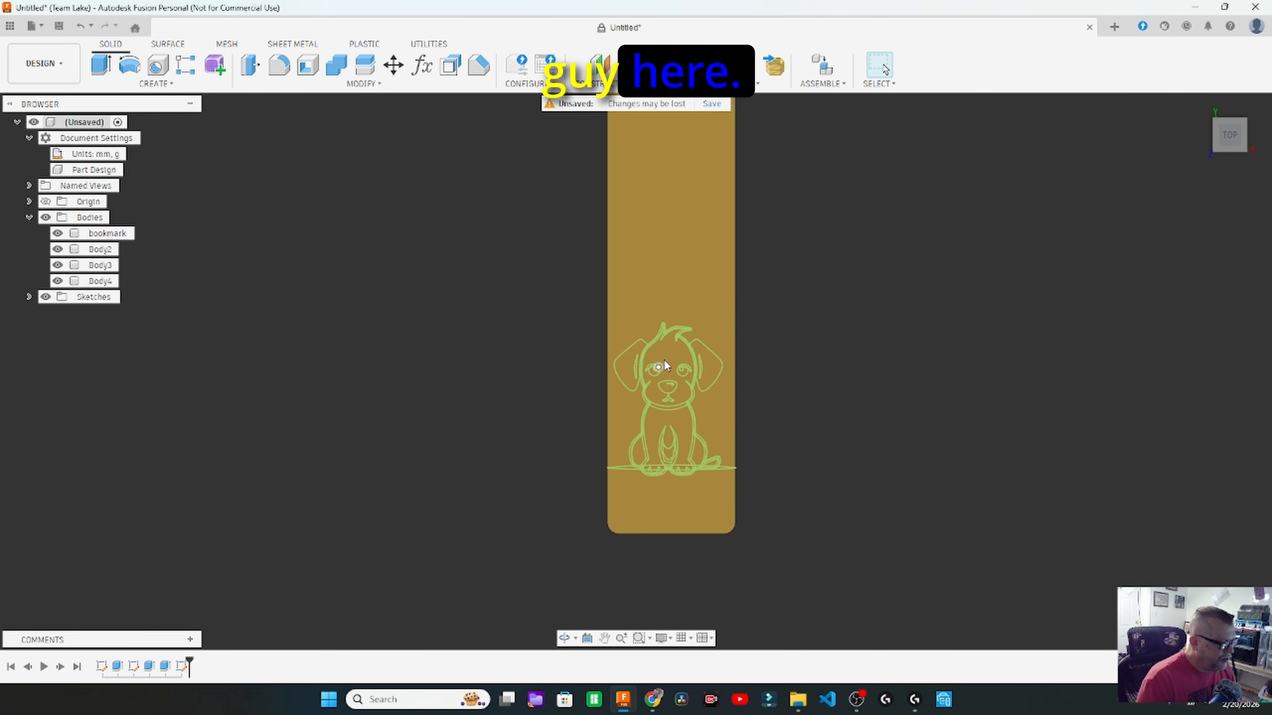
- Show the dog illustration's web page in a small browser window beside the sketch as a reference for its black areas
{"action": "scroll", "coordinate": [795, 367], "scroll_direction": "up", "scroll_amount": 6}
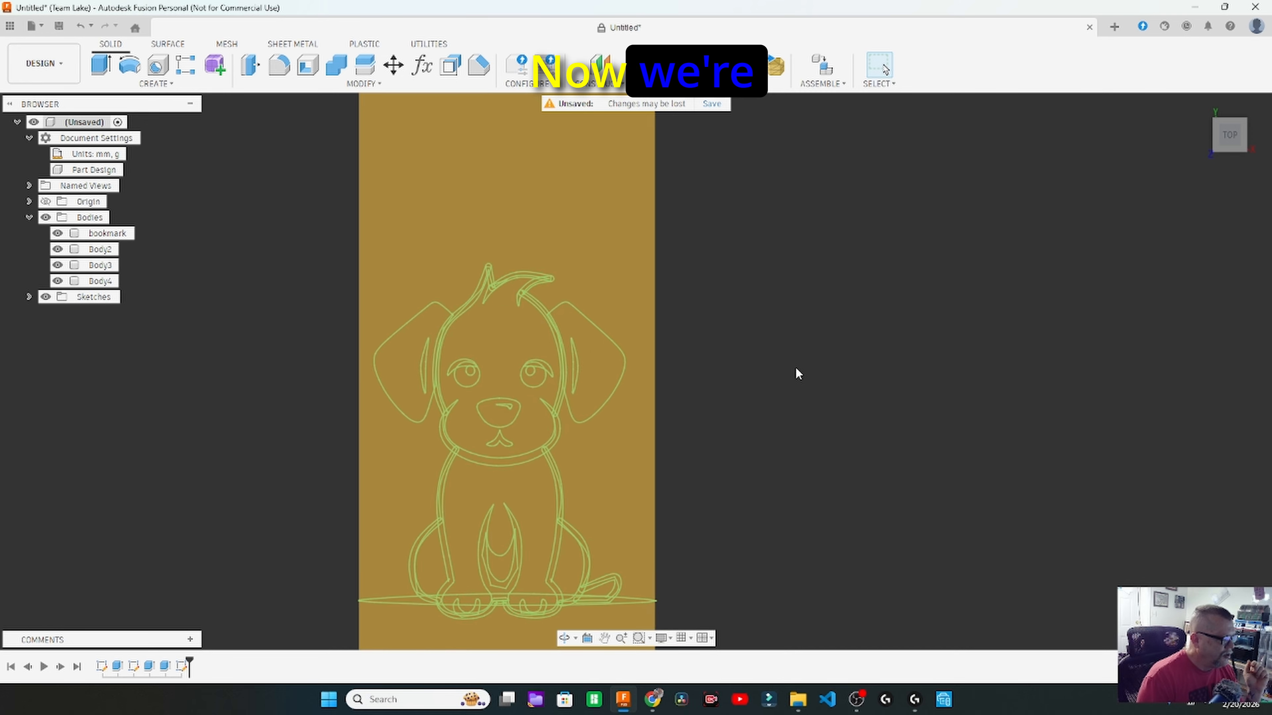
{"action": "middle_click_drag", "start_coordinate": [710, 505], "coordinate": [938, 410]}
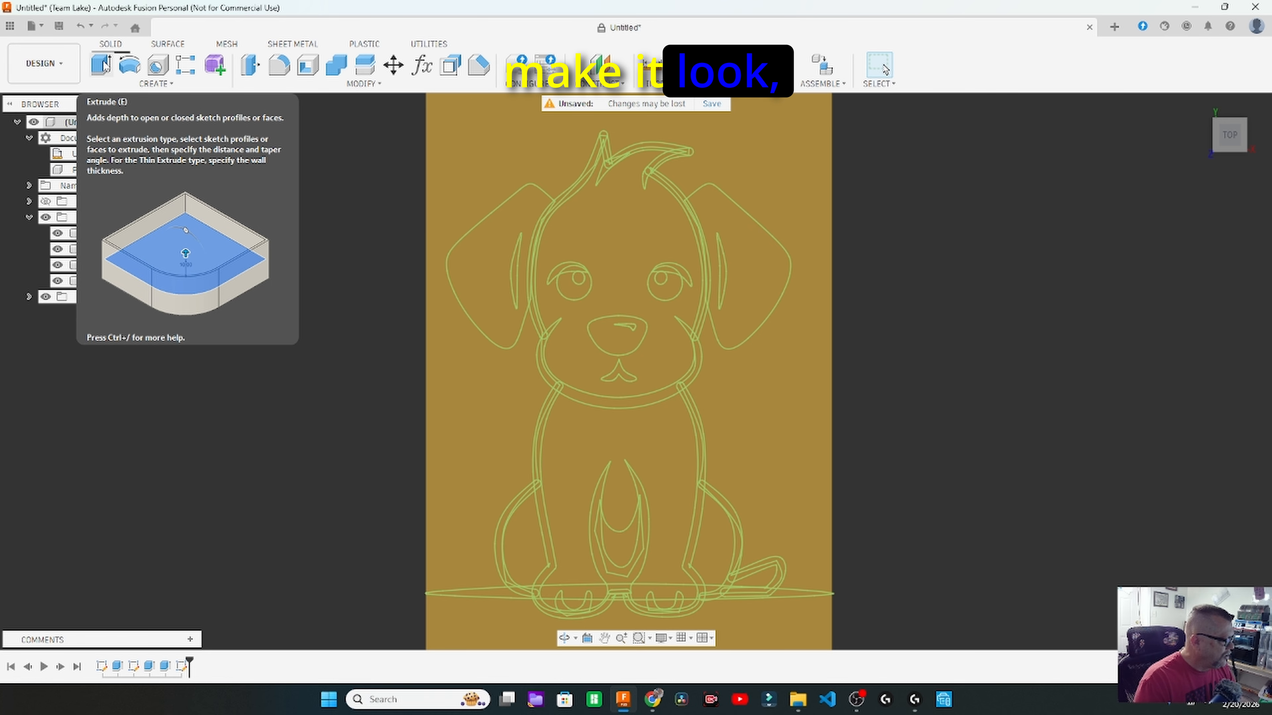
{"action": "left_click_drag", "start_coordinate": [0, 15], "coordinate": [0, 44]}
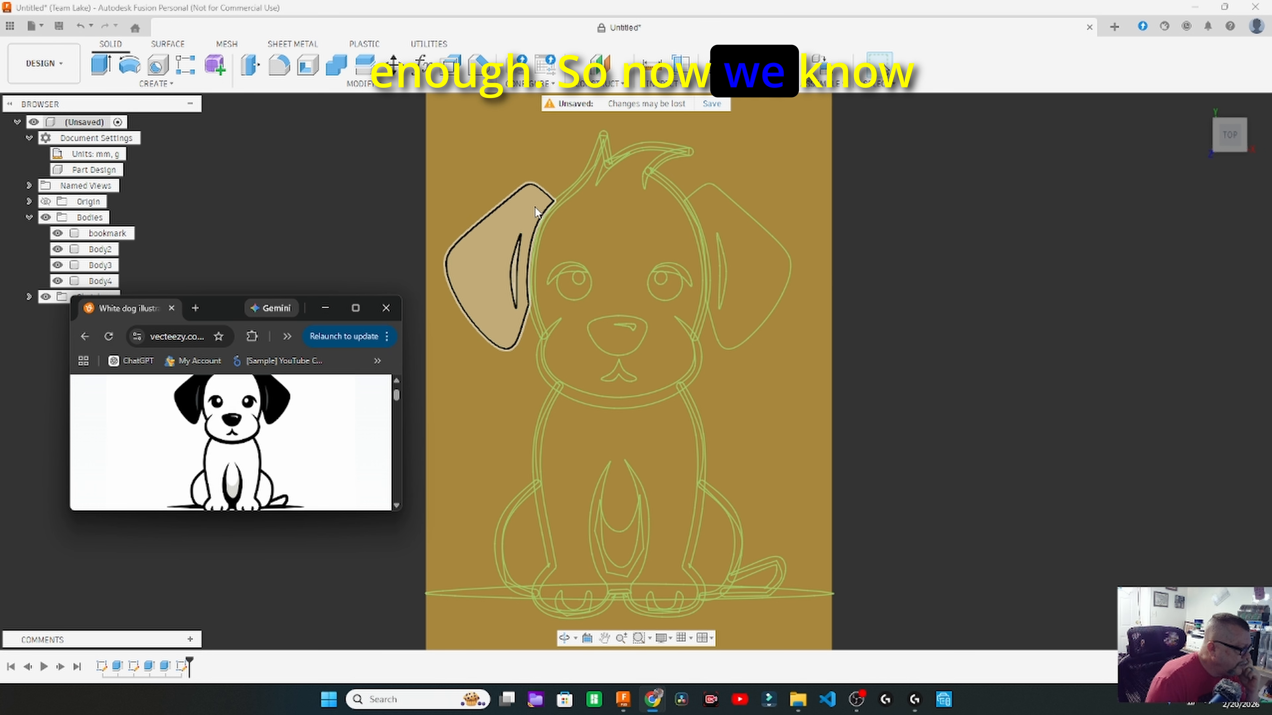
- Start an Extrude with both dog ears and the narrow outline strips along the right side of the head as profiles
{"action": "left_click", "coordinate": [535, 207]}
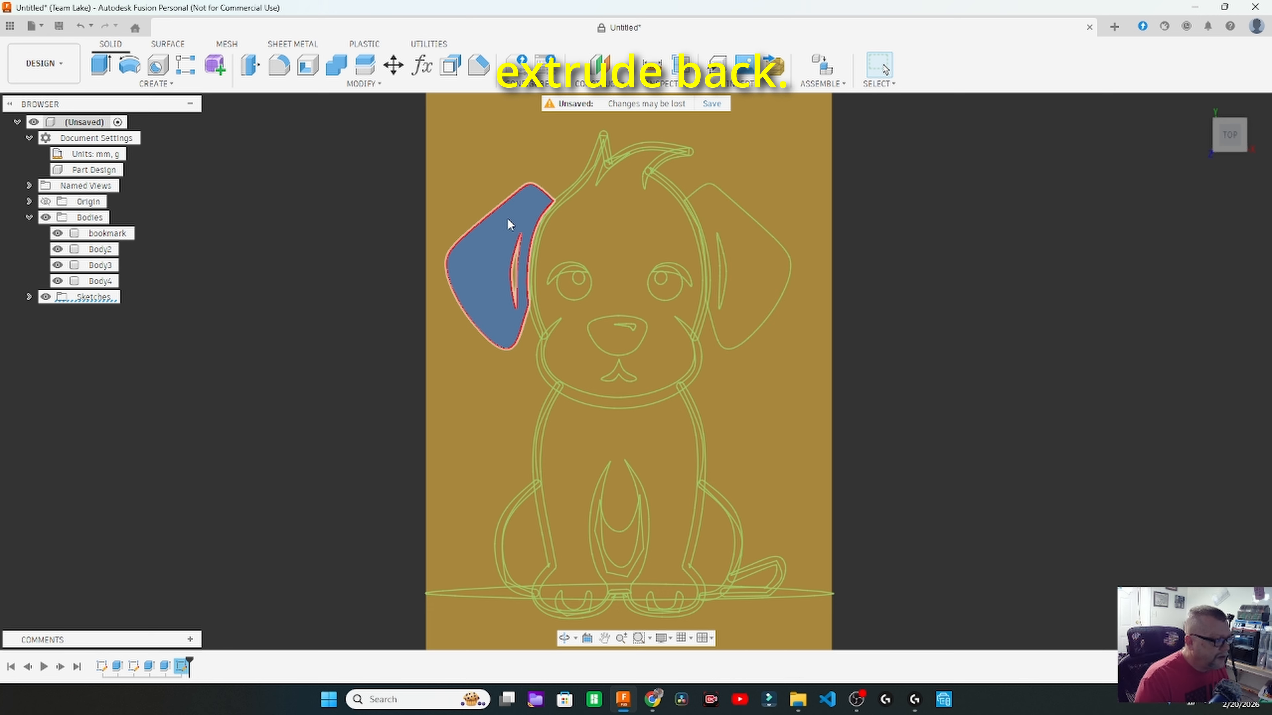
{"action": "key", "text": "e"}
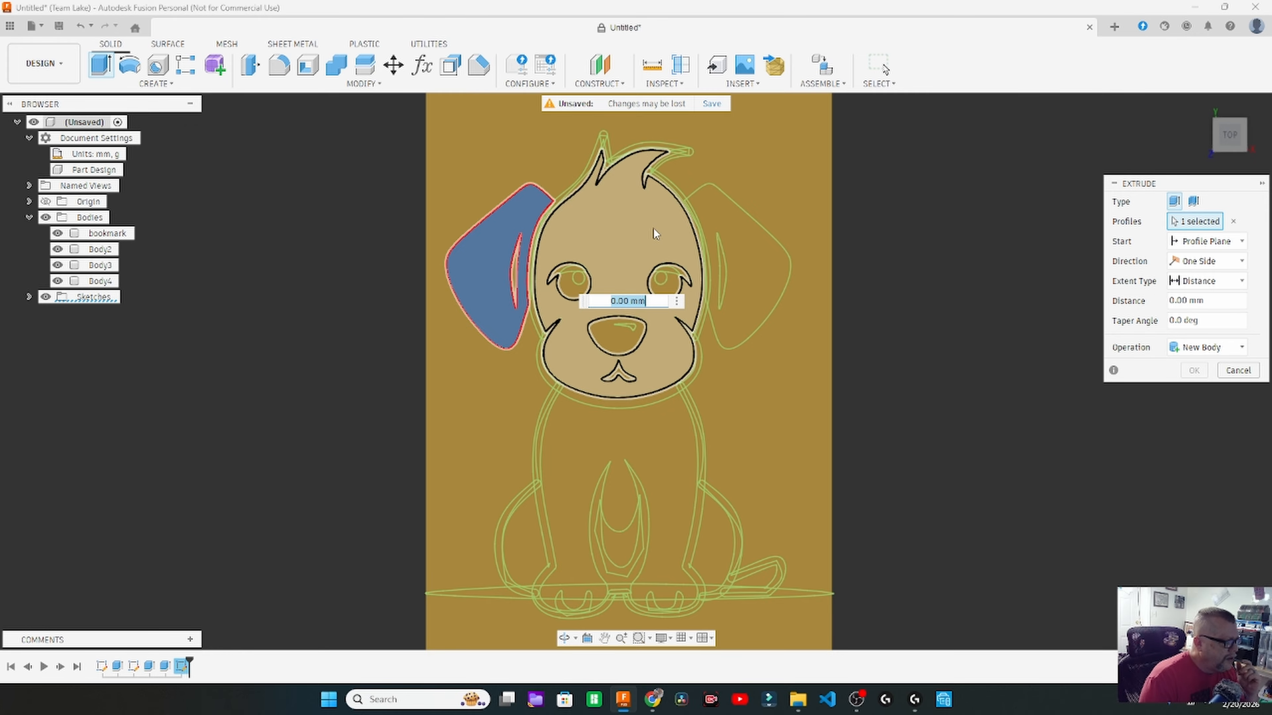
{"action": "left_click", "coordinate": [753, 282]}
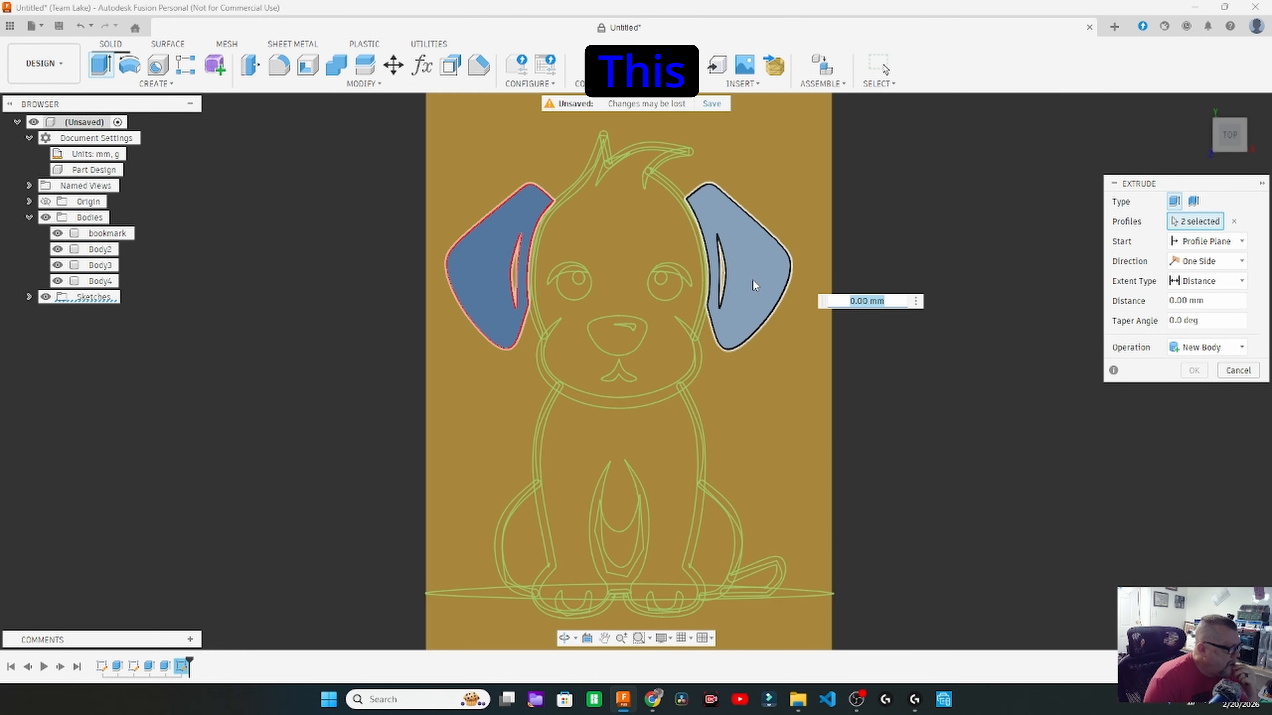
{"action": "scroll", "coordinate": [676, 194], "scroll_direction": "up", "scroll_amount": 5}
{"action": "left_click", "coordinate": [676, 194]}
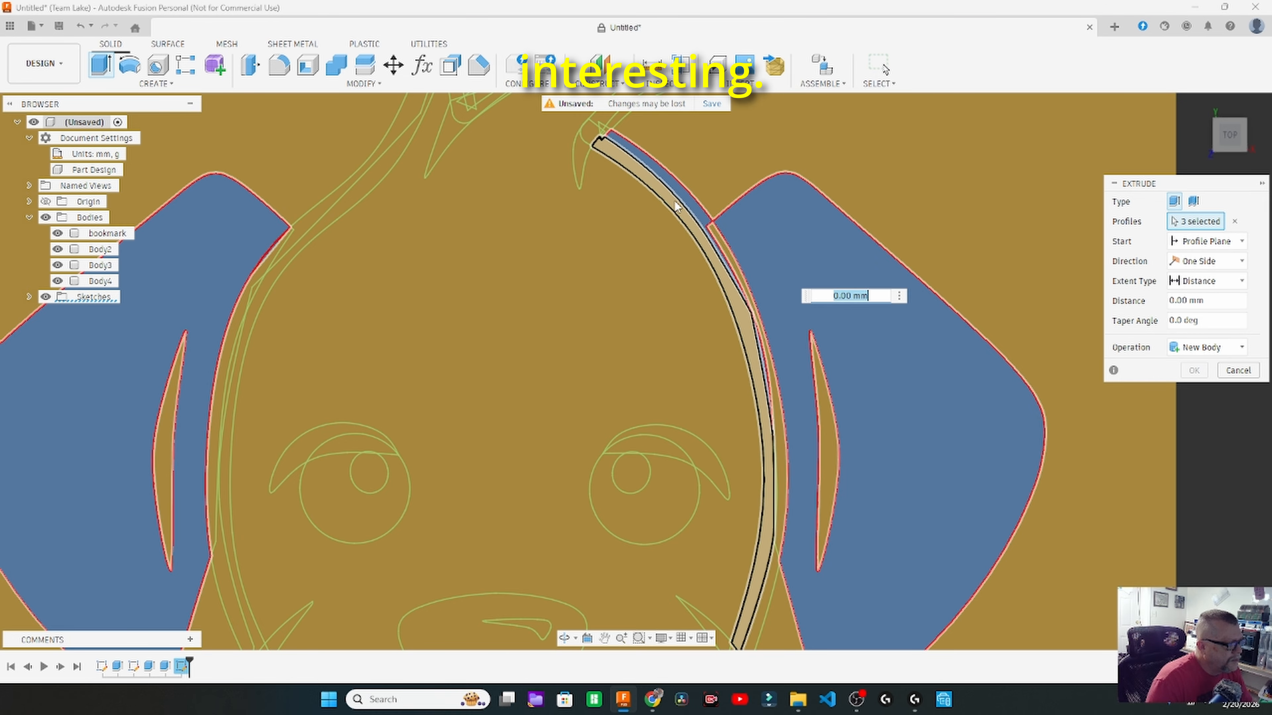
{"action": "left_click", "coordinate": [698, 215]}
{"action": "left_click", "coordinate": [727, 253]}
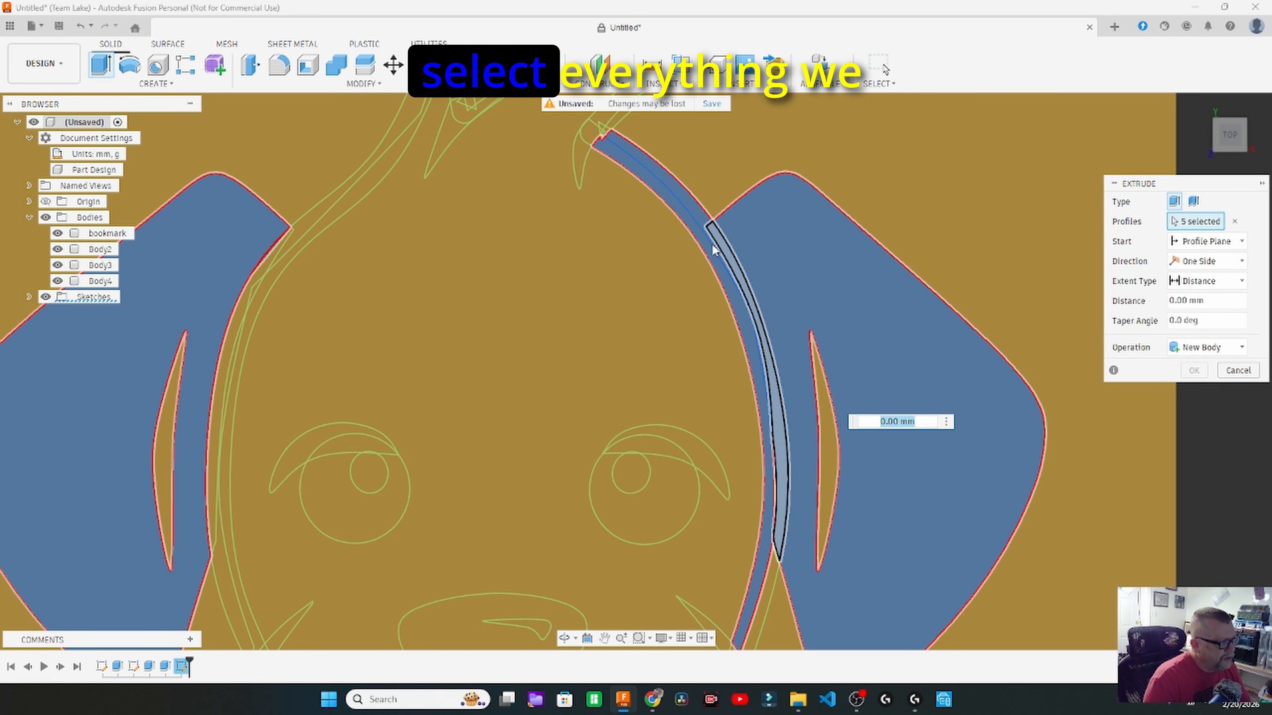
- Add the remaining head outline, hair tuft, eyes, nose, mouth, chest, body, paws, tail and ground line regions to the extrude profiles
{"action": "scroll", "coordinate": [710, 241], "scroll_direction": "down", "scroll_amount": 5}
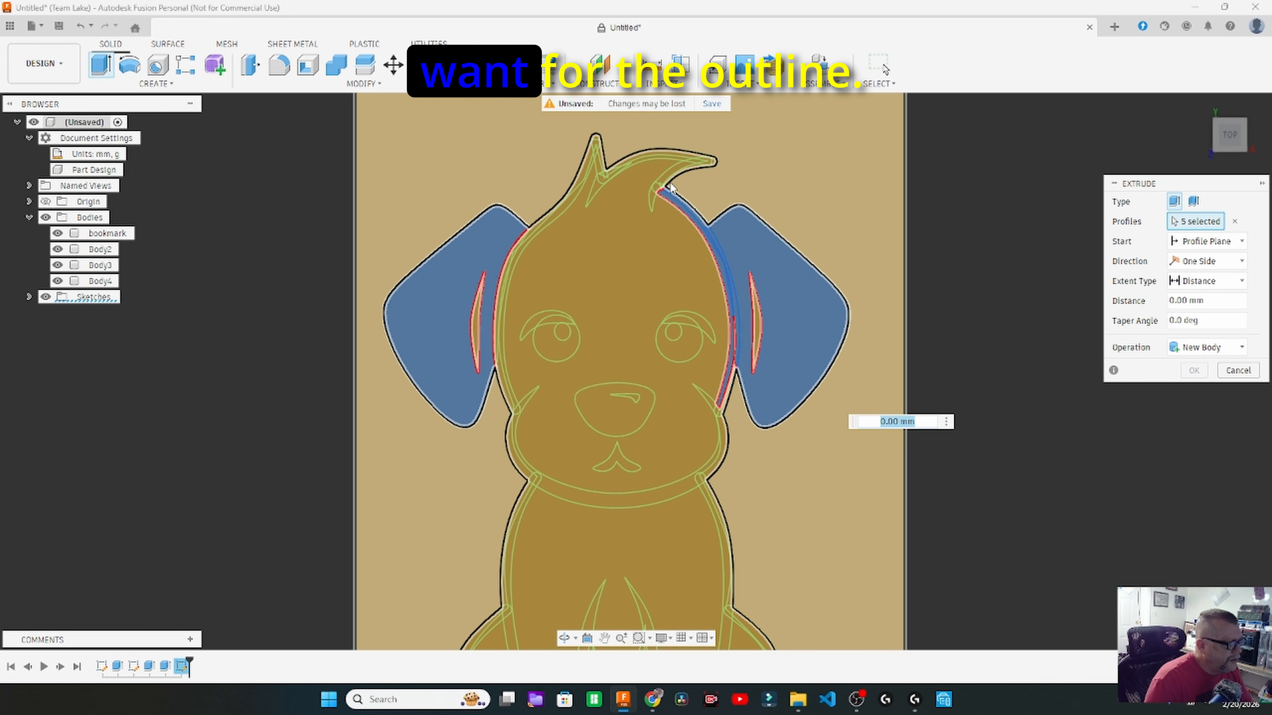
{"action": "scroll", "coordinate": [616, 296], "scroll_direction": "up", "scroll_amount": 6}
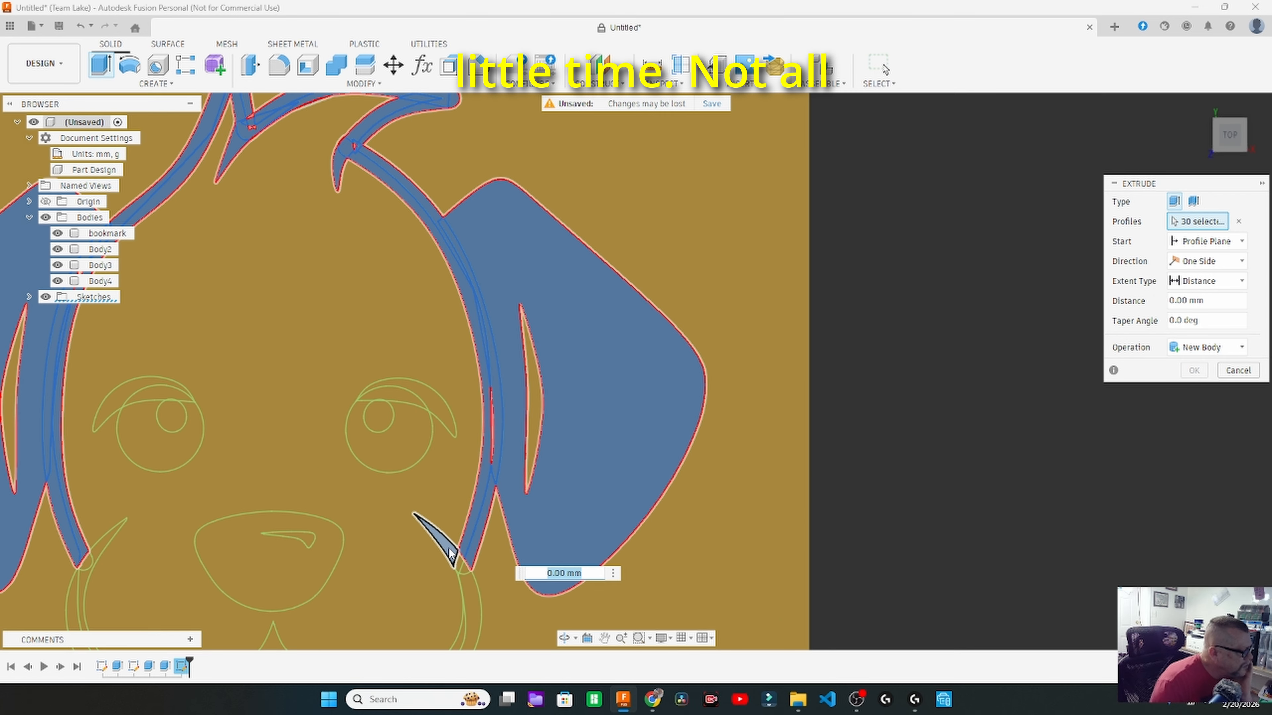
{"action": "scroll", "coordinate": [981, 228], "scroll_direction": "down", "scroll_amount": 5}
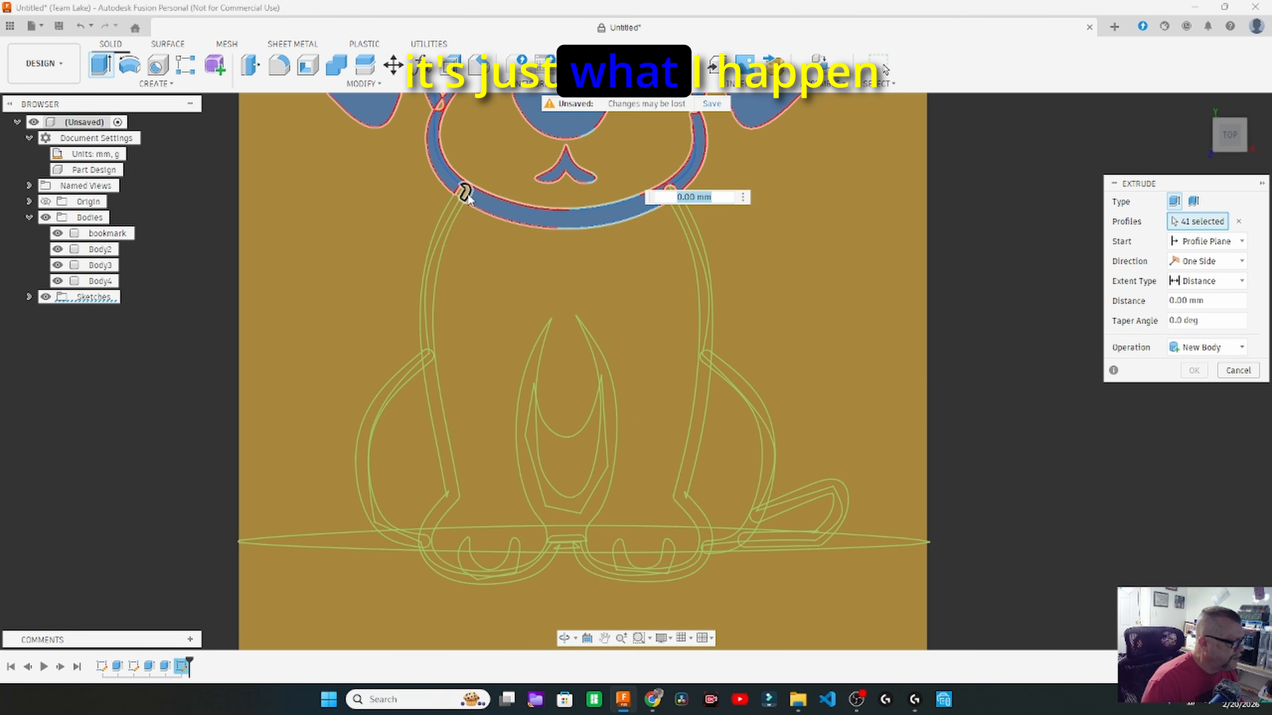
{"action": "scroll", "coordinate": [477, 192], "scroll_direction": "down", "scroll_amount": 5}
- Compare the selection with the reference dog picture and add the missed small regions around the legs, cheeks and hair
{"action": "mouse_move", "coordinate": [651, 699]}
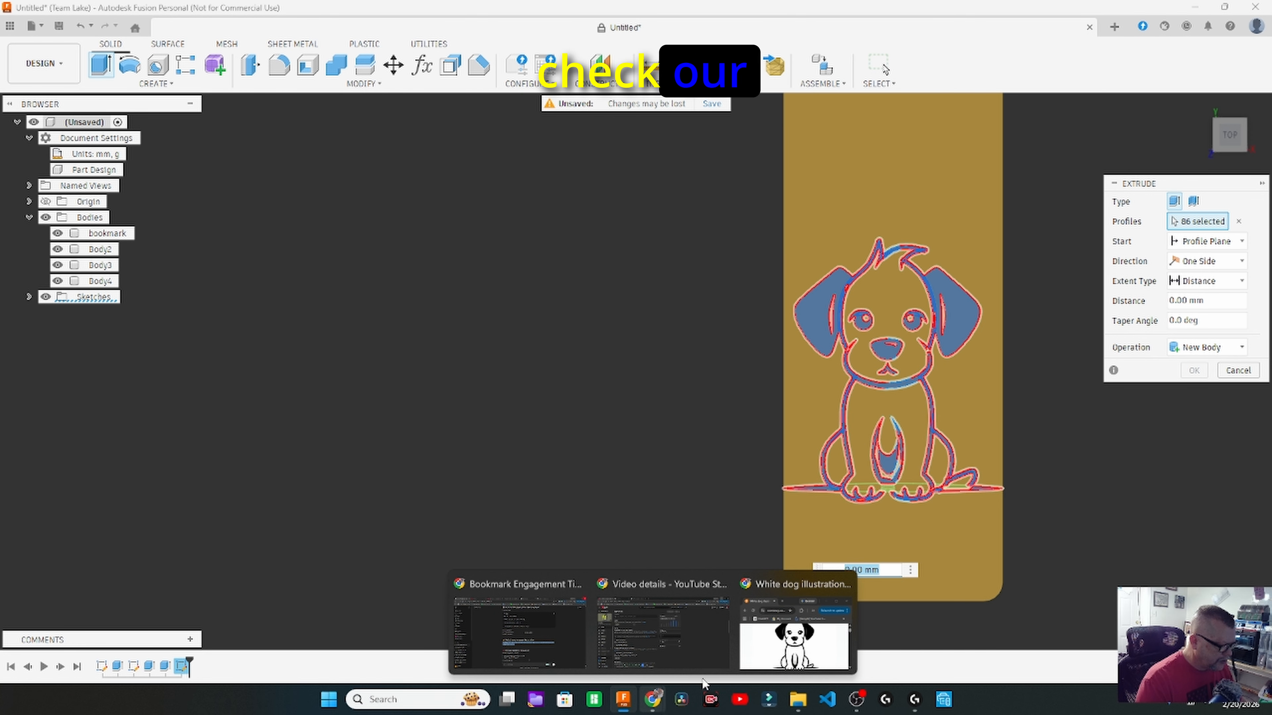
{"action": "mouse_move", "coordinate": [778, 651]}
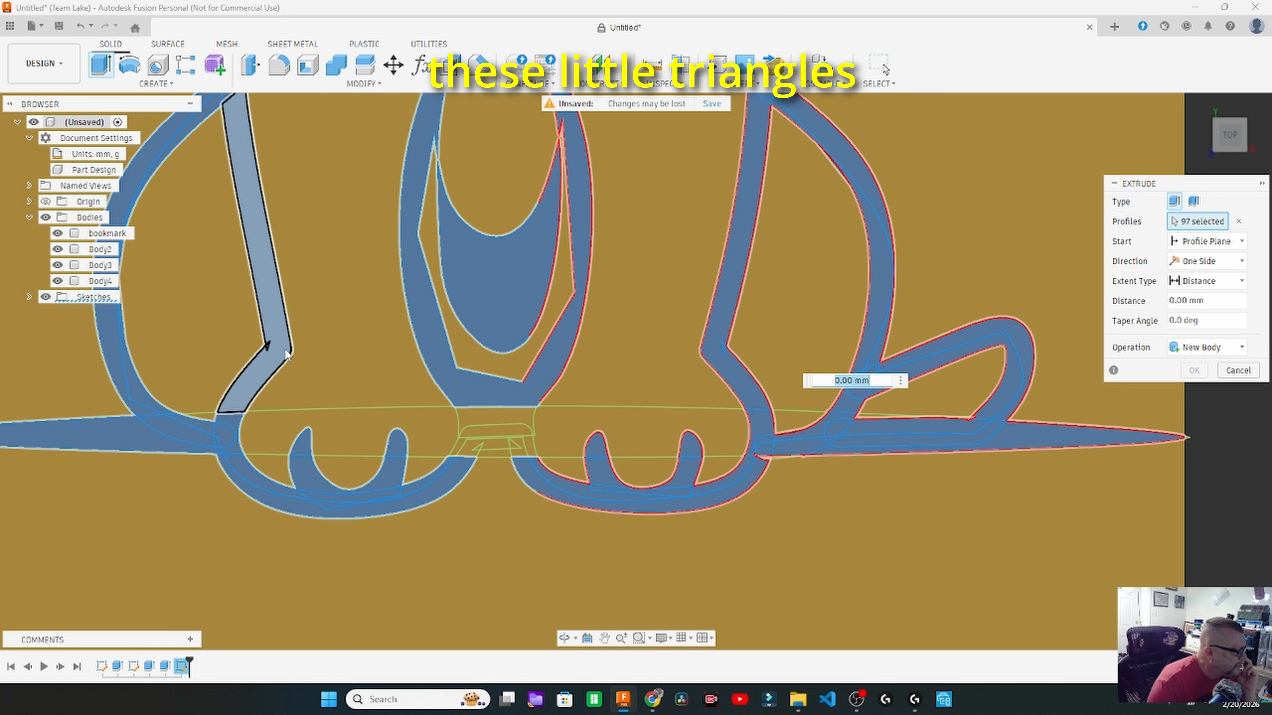
{"action": "left_click", "coordinate": [276, 357]}
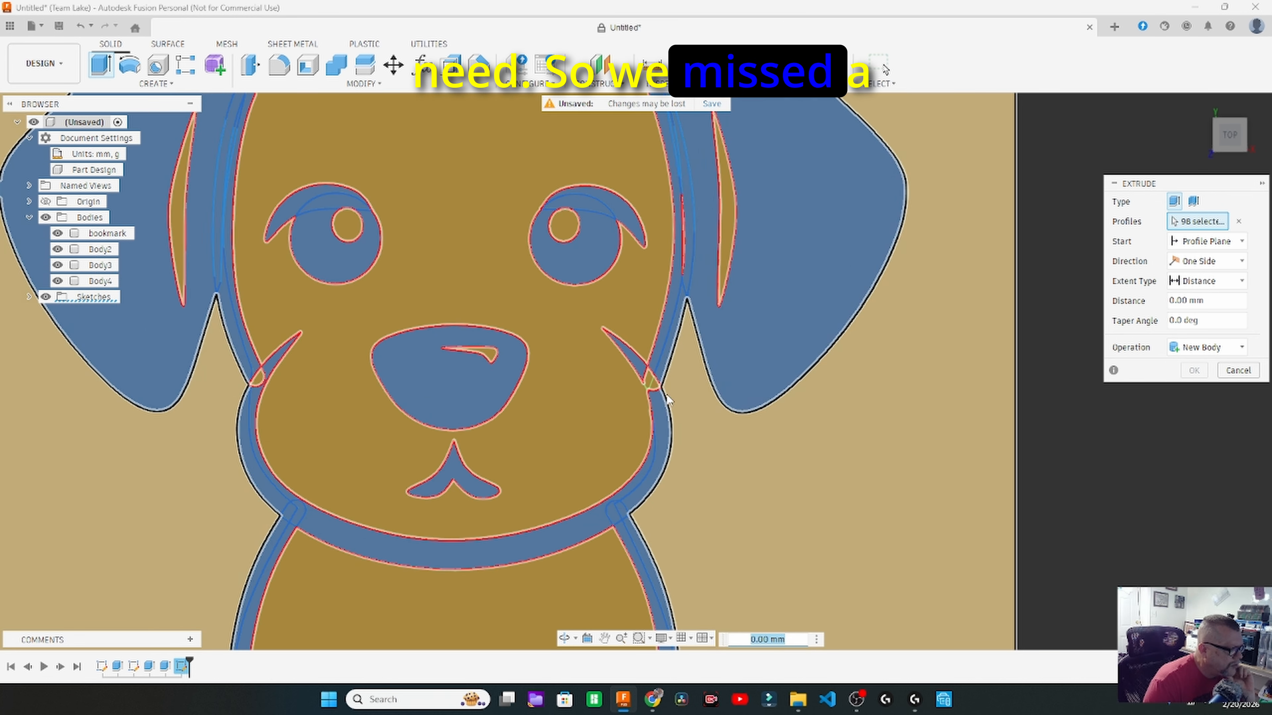
{"action": "left_click", "coordinate": [654, 385]}
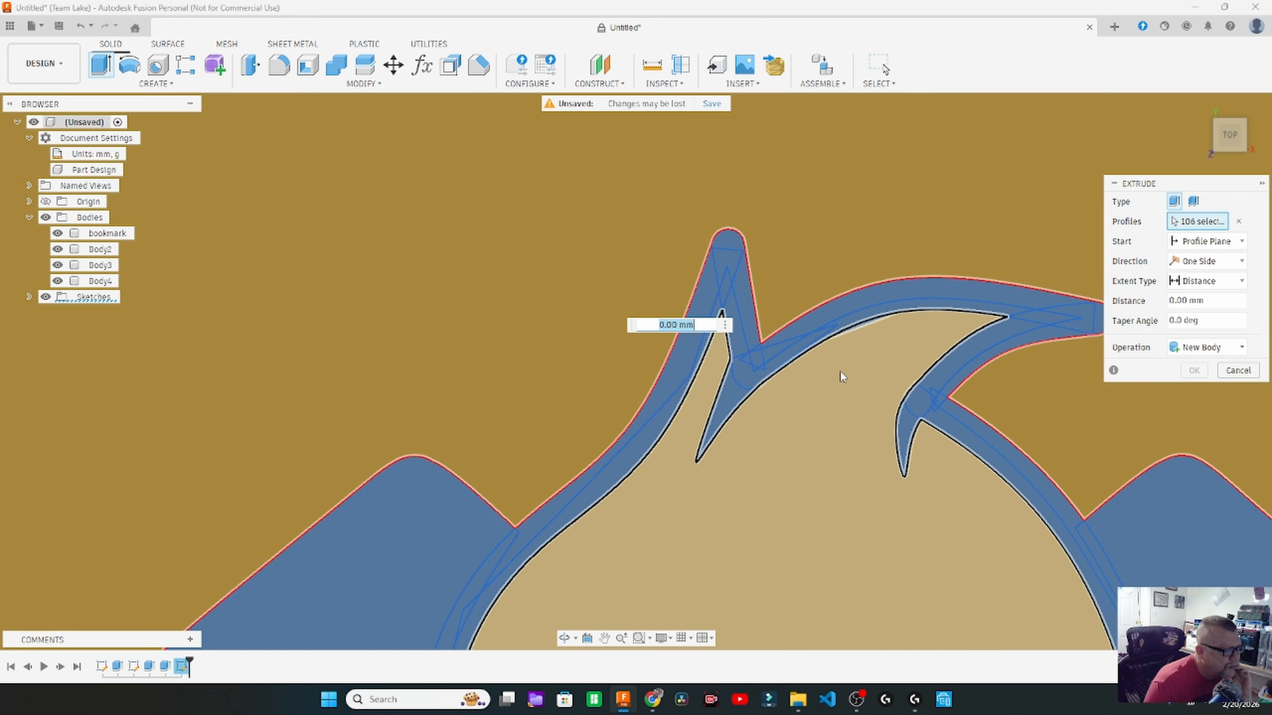
- Cut the selected dog profiles into the bookmark with an extrude distance of -0.4 mm
{"action": "scroll", "coordinate": [841, 371], "scroll_direction": "down", "scroll_amount": 5}
{"action": "scroll", "coordinate": [840, 372], "scroll_direction": "down", "scroll_amount": 6}
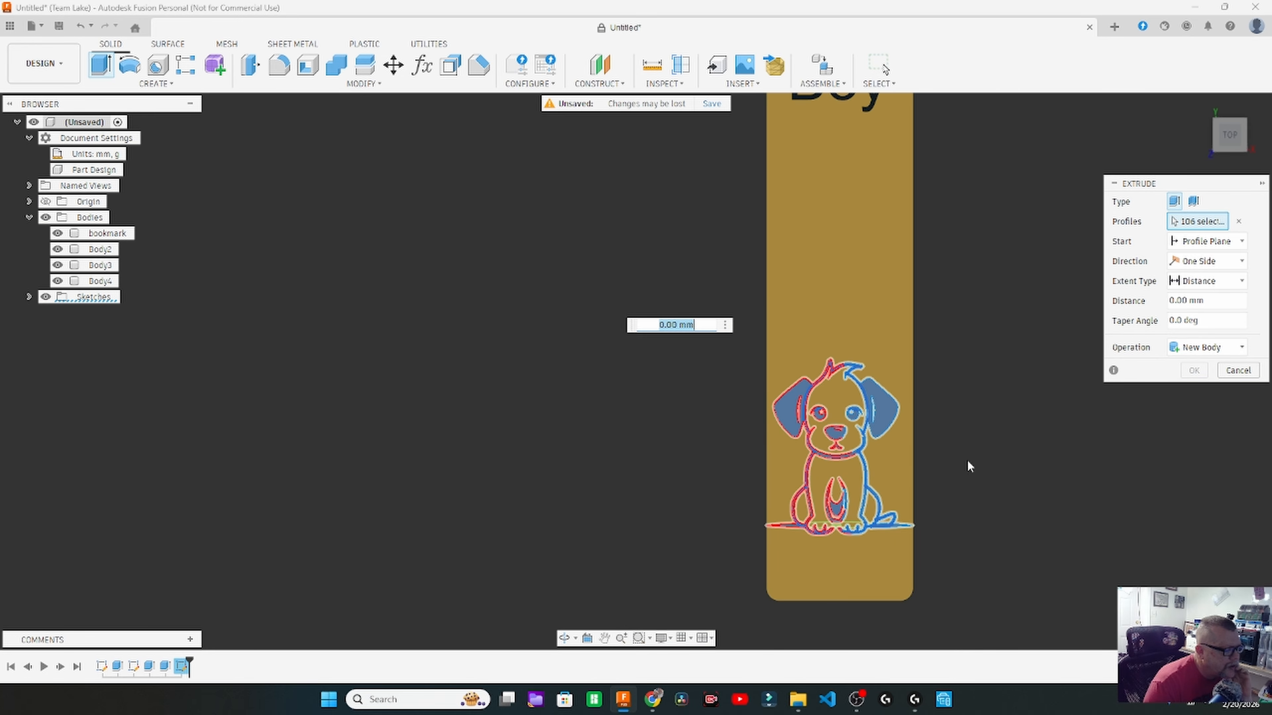
{"action": "scroll", "coordinate": [1040, 472], "scroll_direction": "down", "scroll_amount": 1}
{"action": "middle_click_drag", "start_coordinate": [1040, 472], "coordinate": [660, 409]}
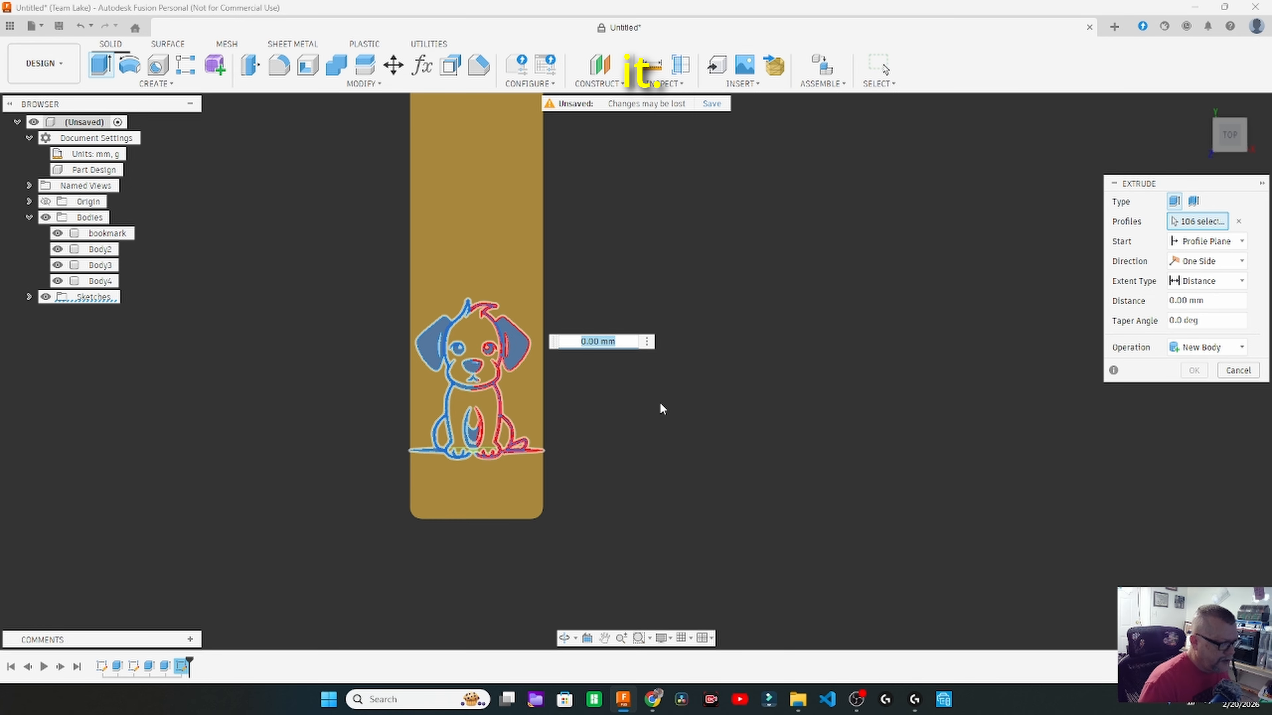
{"action": "key", "text": "BackSpace"}
{"action": "type", "text": "-.4"}
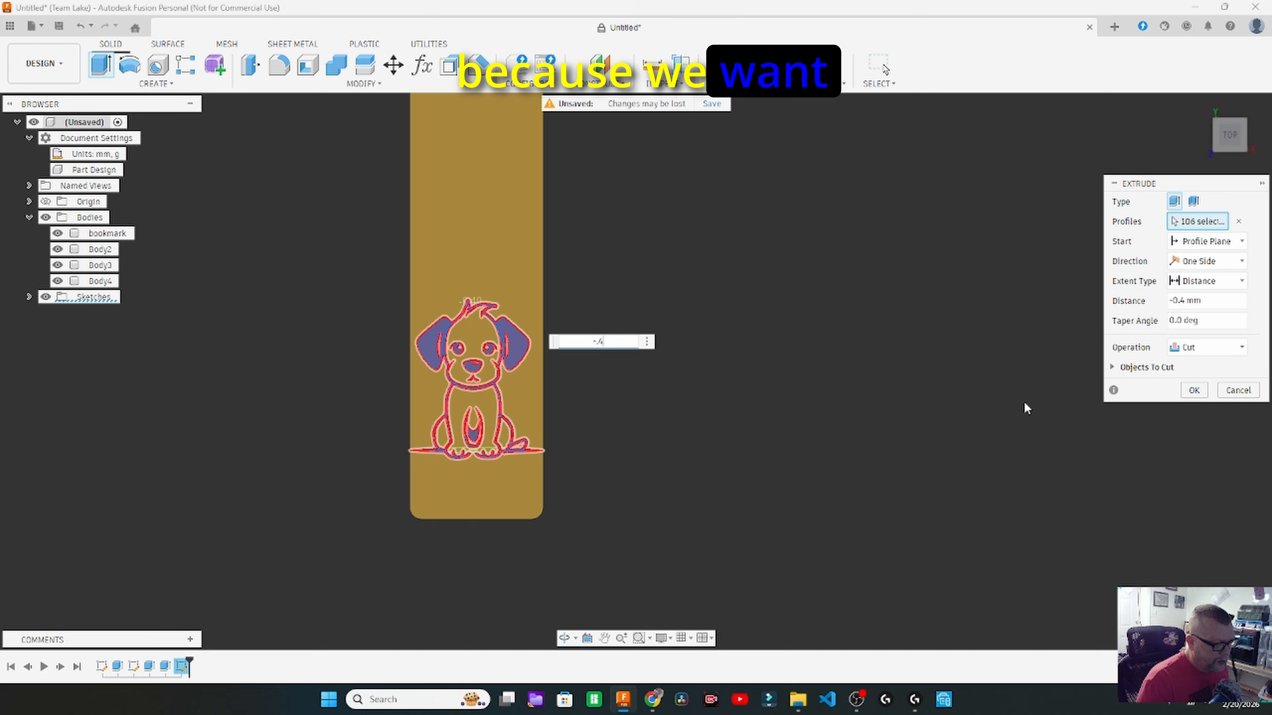
{"action": "left_click", "coordinate": [1194, 390]}
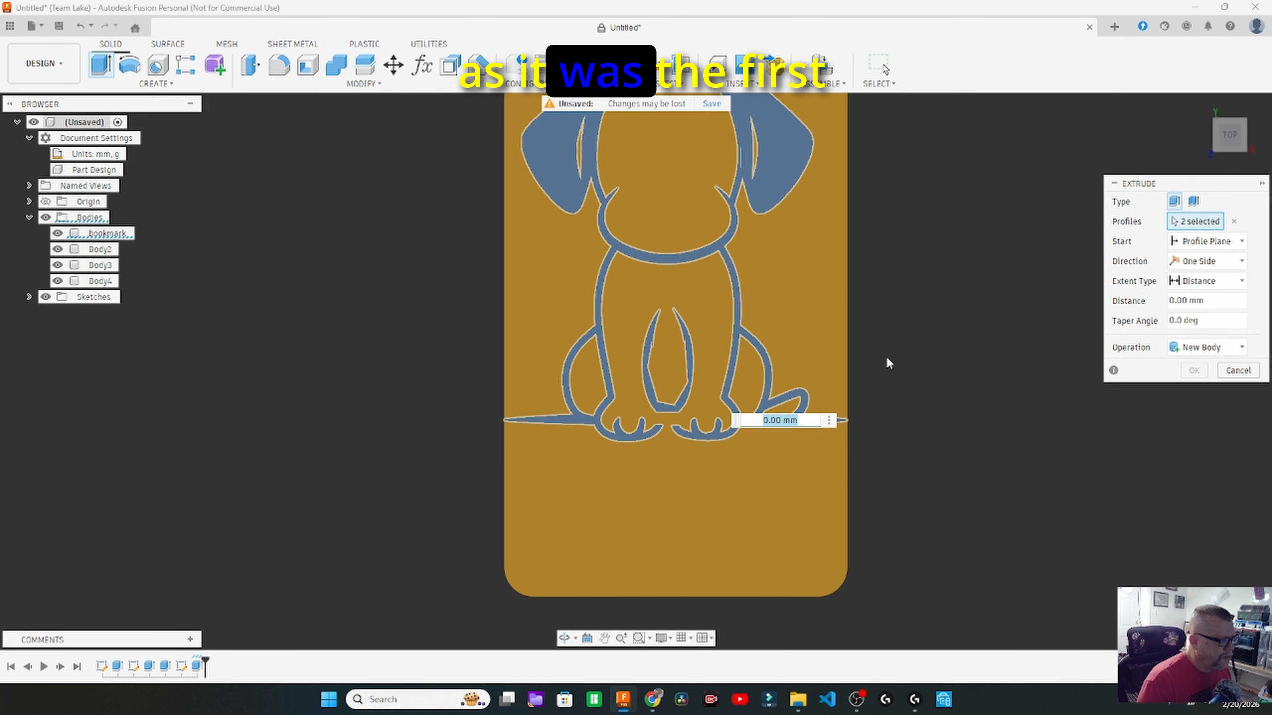
- Extrude the six recessed dog faces 0.4 mm with the New Body operation to fill the pockets
{"action": "scroll", "coordinate": [917, 344], "scroll_direction": "down", "scroll_amount": 3}
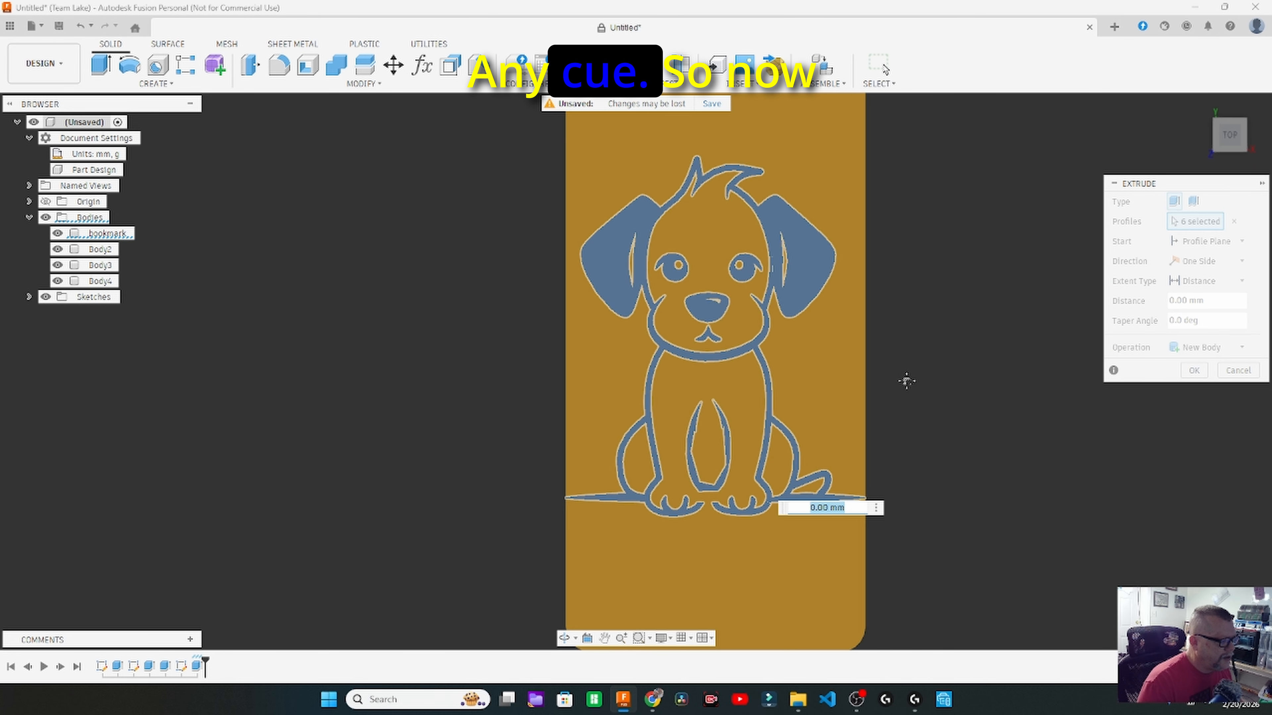
{"action": "type", "text": "."}
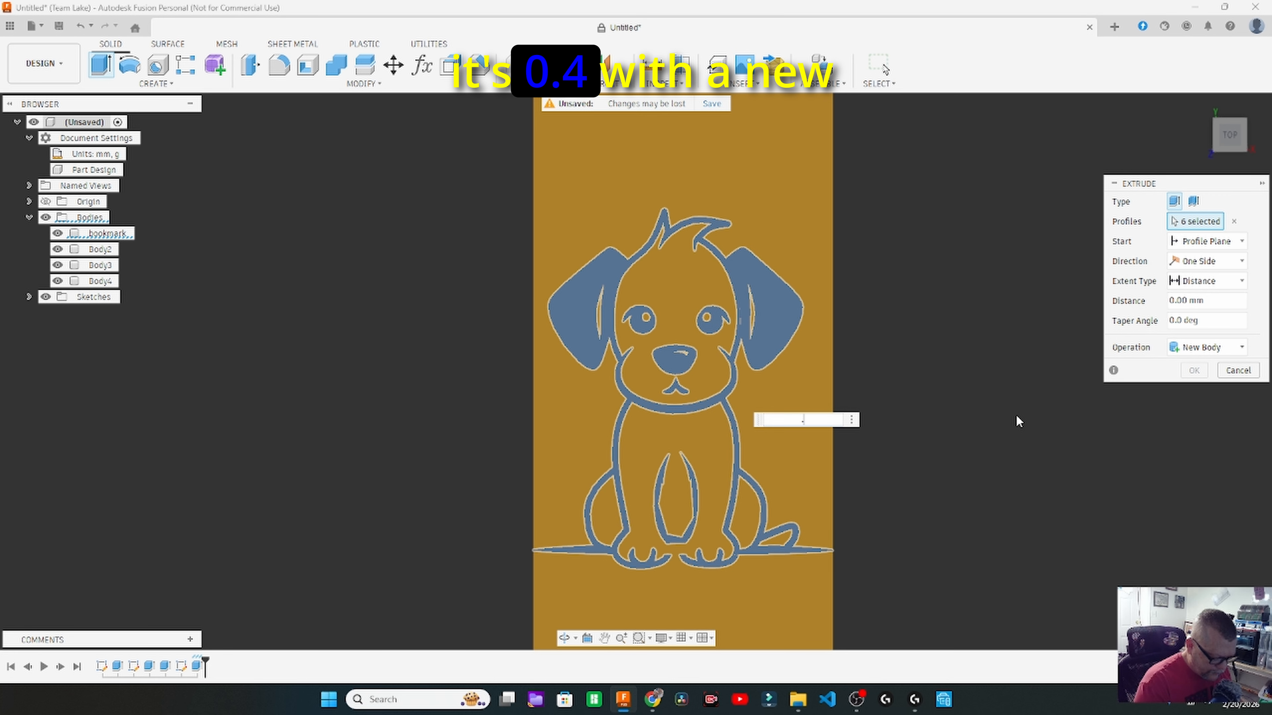
{"action": "type", "text": "4"}
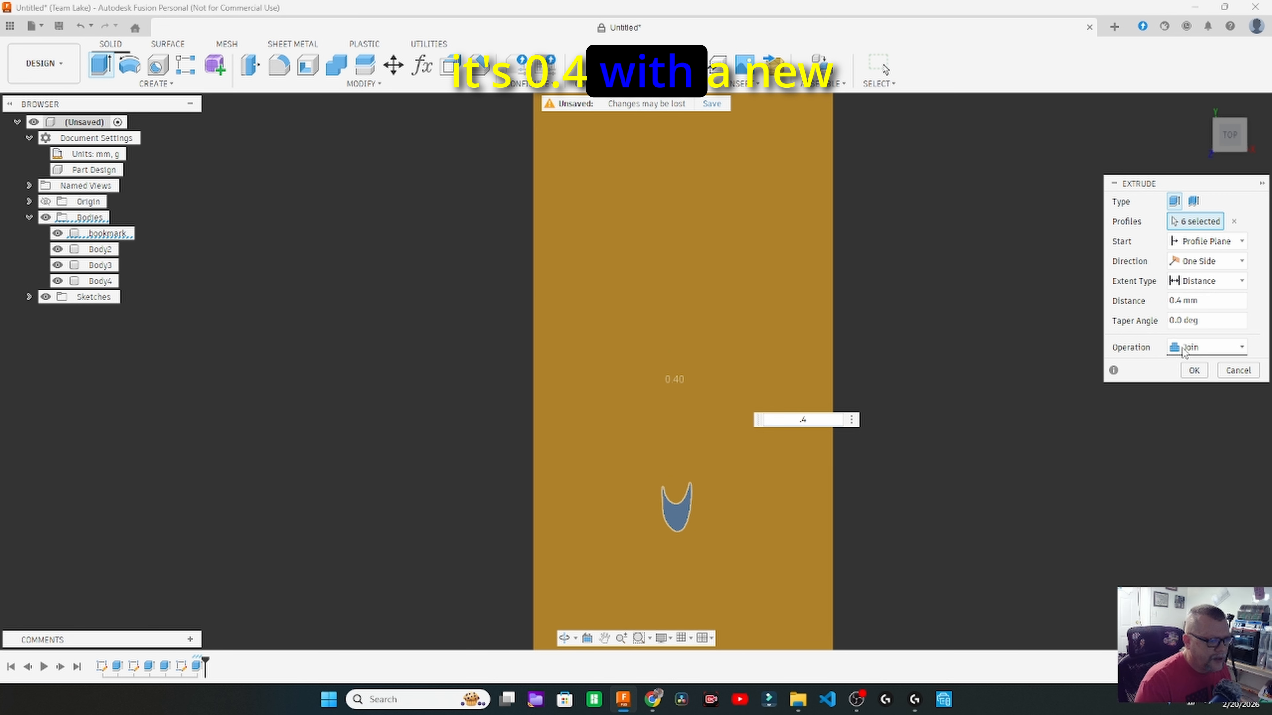
{"action": "left_click", "coordinate": [1185, 350]}
{"action": "left_click", "coordinate": [1180, 419]}
{"action": "key", "text": "Return"}
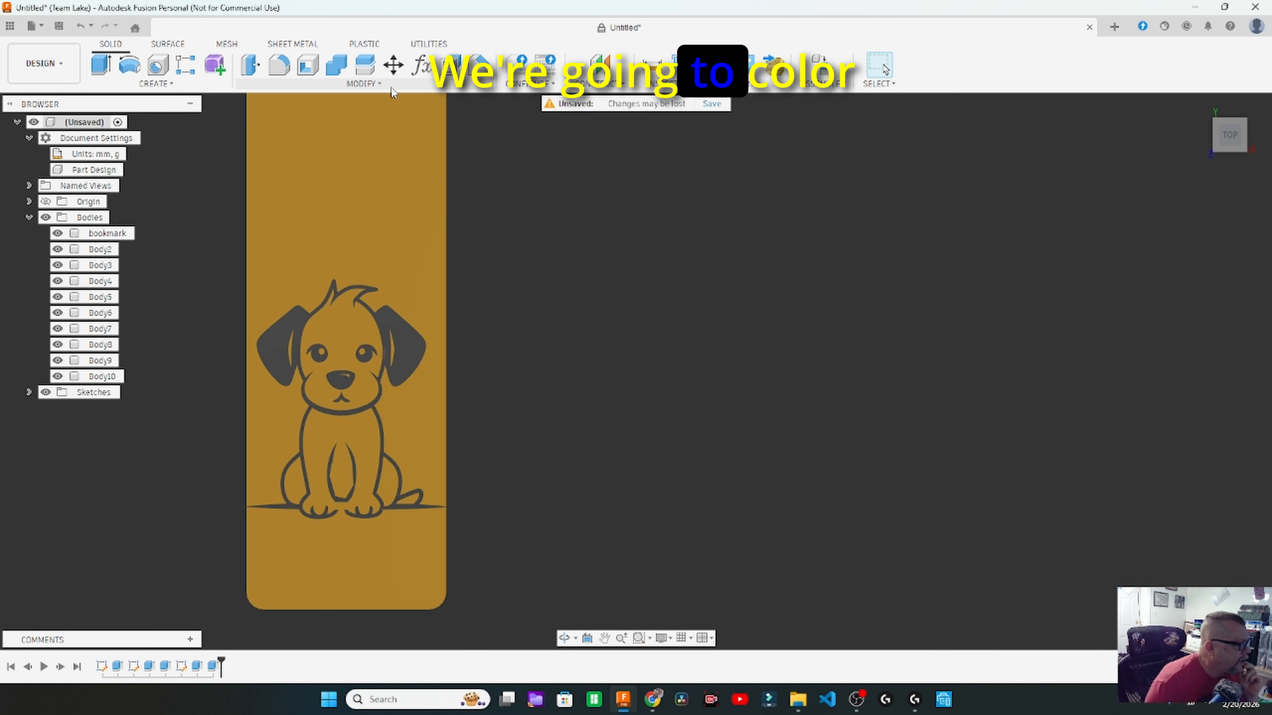
- Apply the design's existing black appearance to all of the dog inlay bodies
{"action": "left_click", "coordinate": [364, 83]}
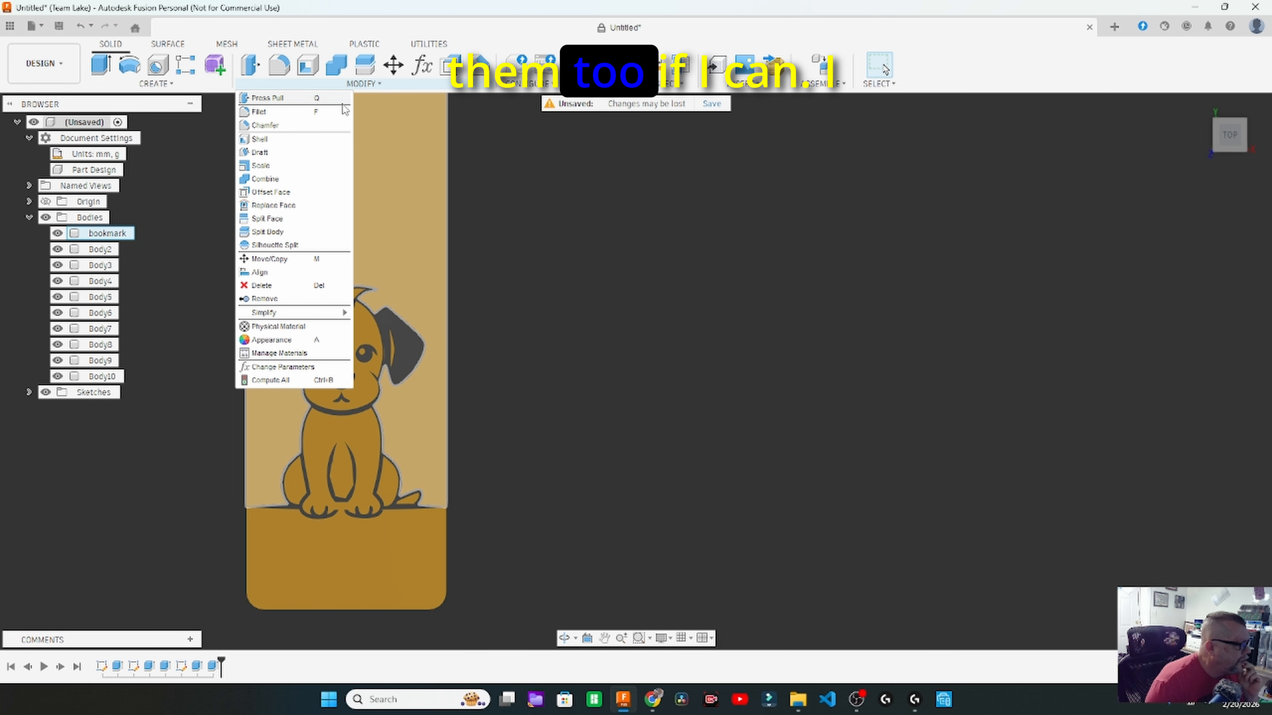
{"action": "left_click", "coordinate": [273, 342]}
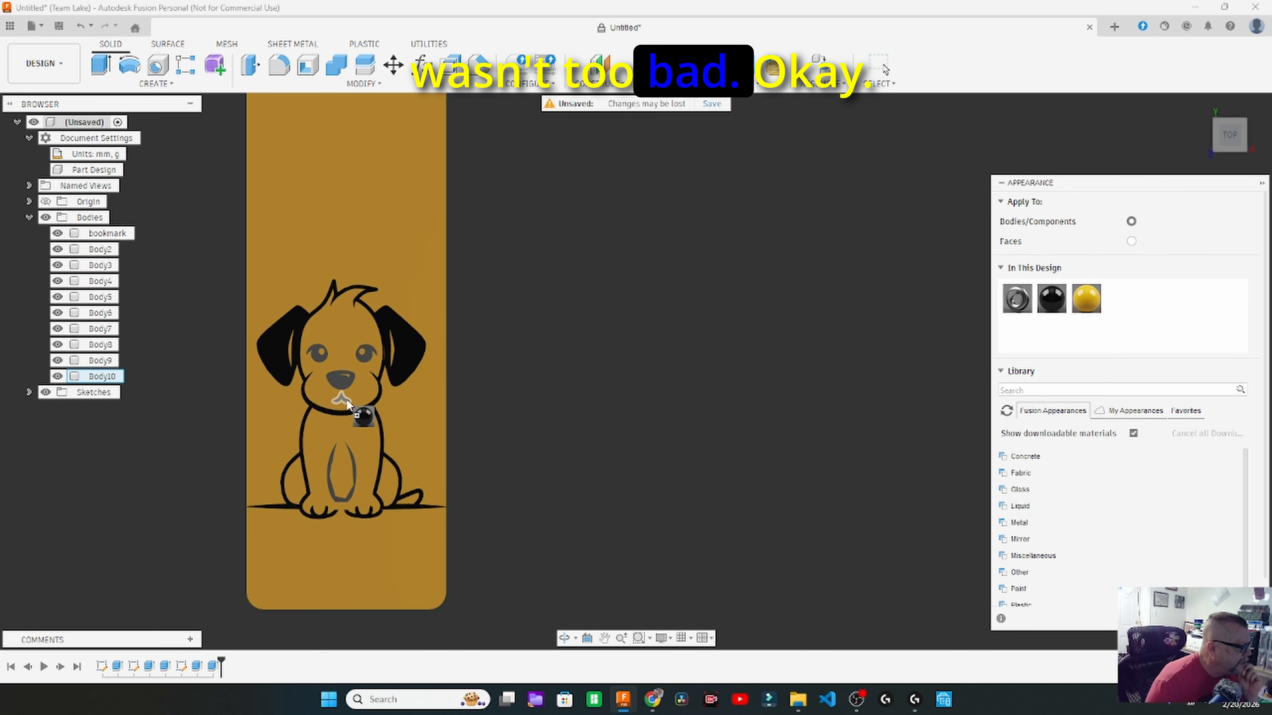
{"action": "scroll", "coordinate": [949, 453], "scroll_direction": "down", "scroll_amount": 5}
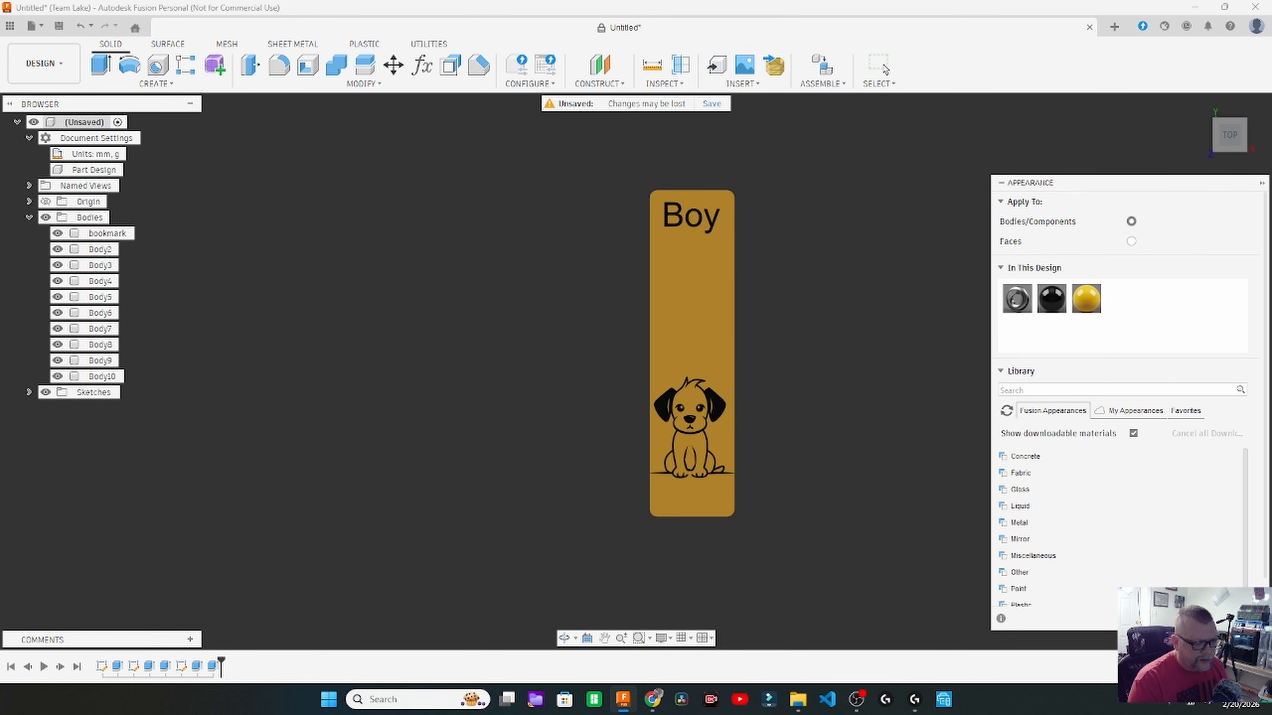
{"action": "left_click", "coordinate": [885, 69]}
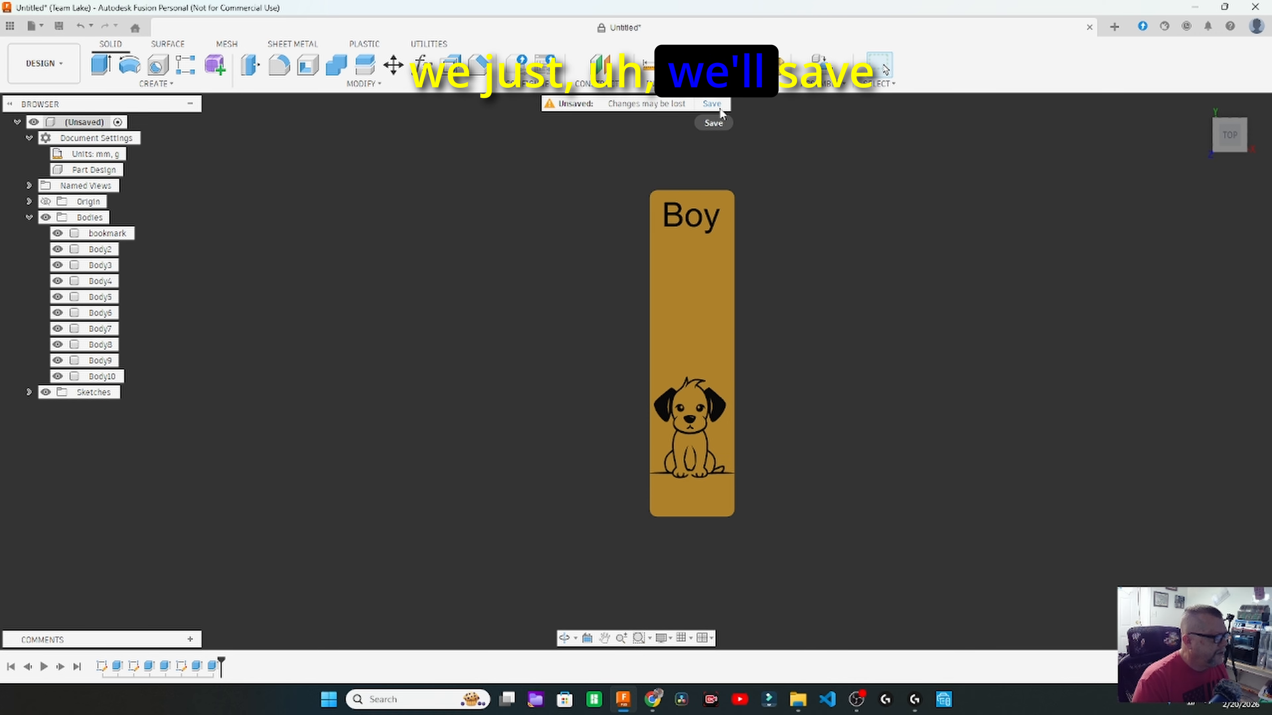
- Save the design as bookmark-doggy in the Admin Project
{"action": "left_click", "coordinate": [711, 104]}
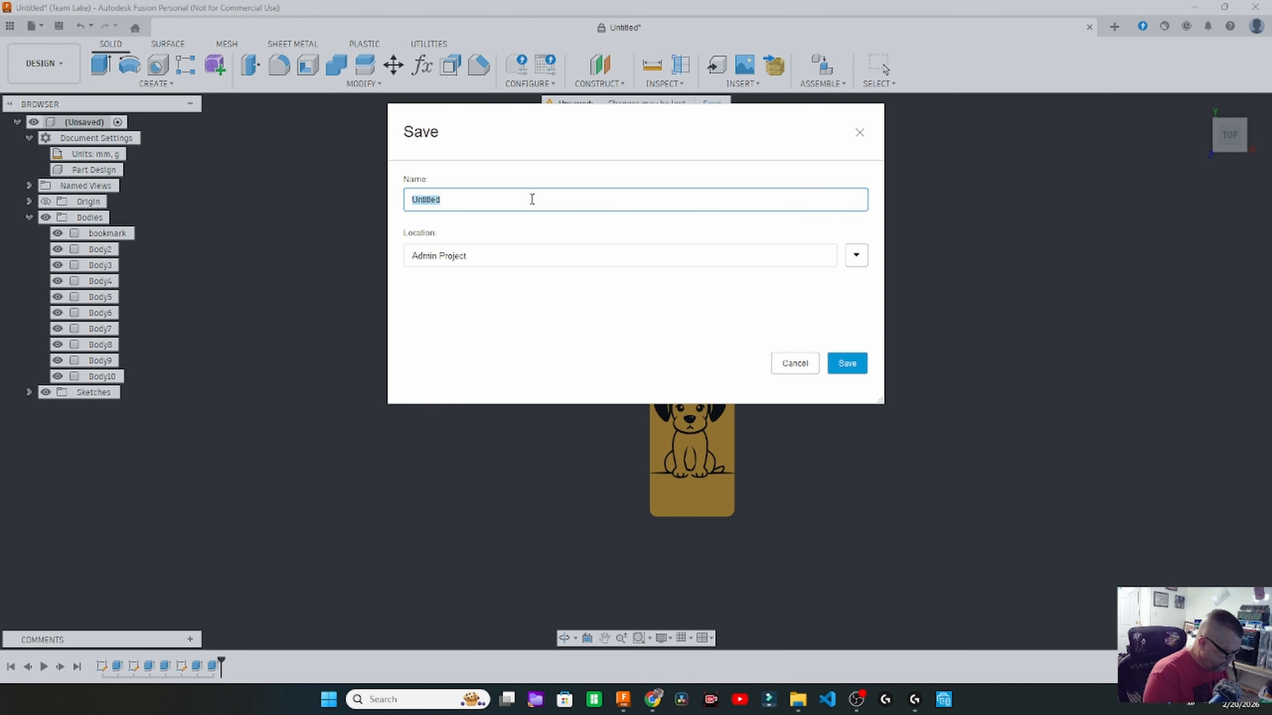
{"action": "type", "text": "book"}
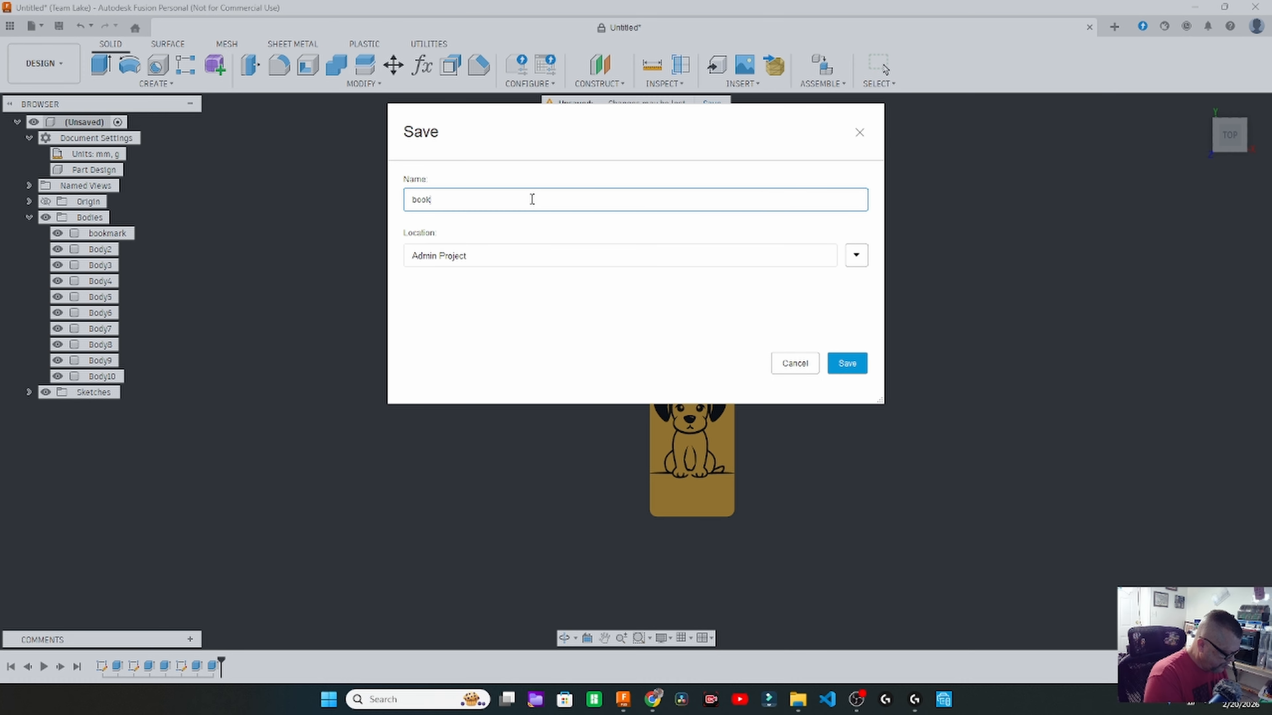
{"action": "type", "text": "mark-doggy"}
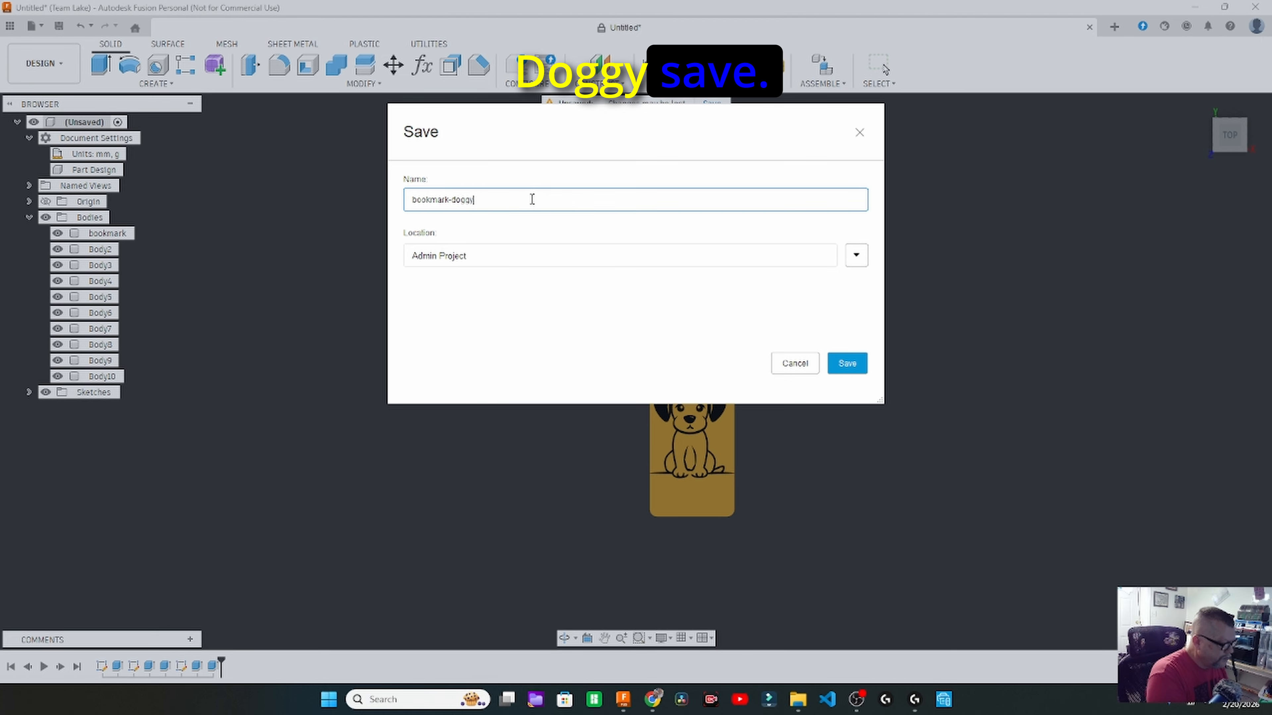
{"action": "left_click", "coordinate": [846, 363]}
- Export the bookmark-doggy design as a 3MF file
{"action": "left_click", "coordinate": [42, 29]}
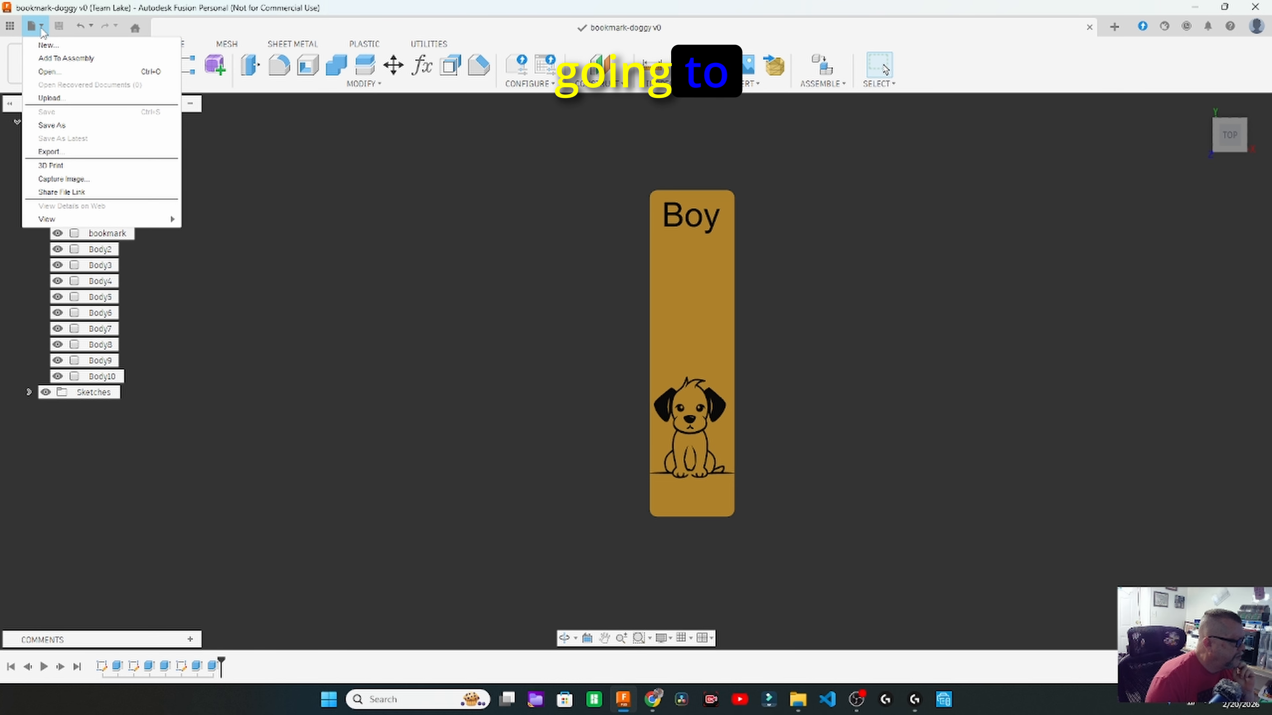
{"action": "left_click", "coordinate": [50, 153]}
{"action": "left_click", "coordinate": [560, 239]}
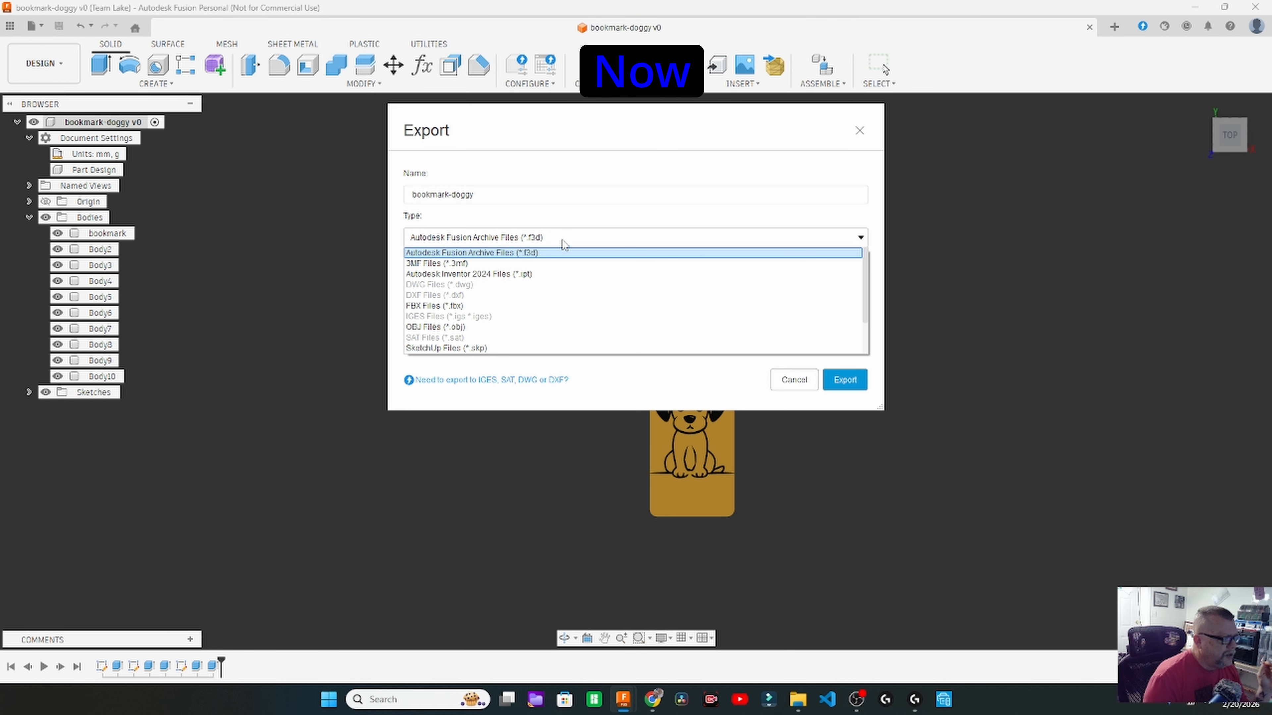
{"action": "left_click", "coordinate": [557, 264]}
{"action": "left_click", "coordinate": [845, 380]}
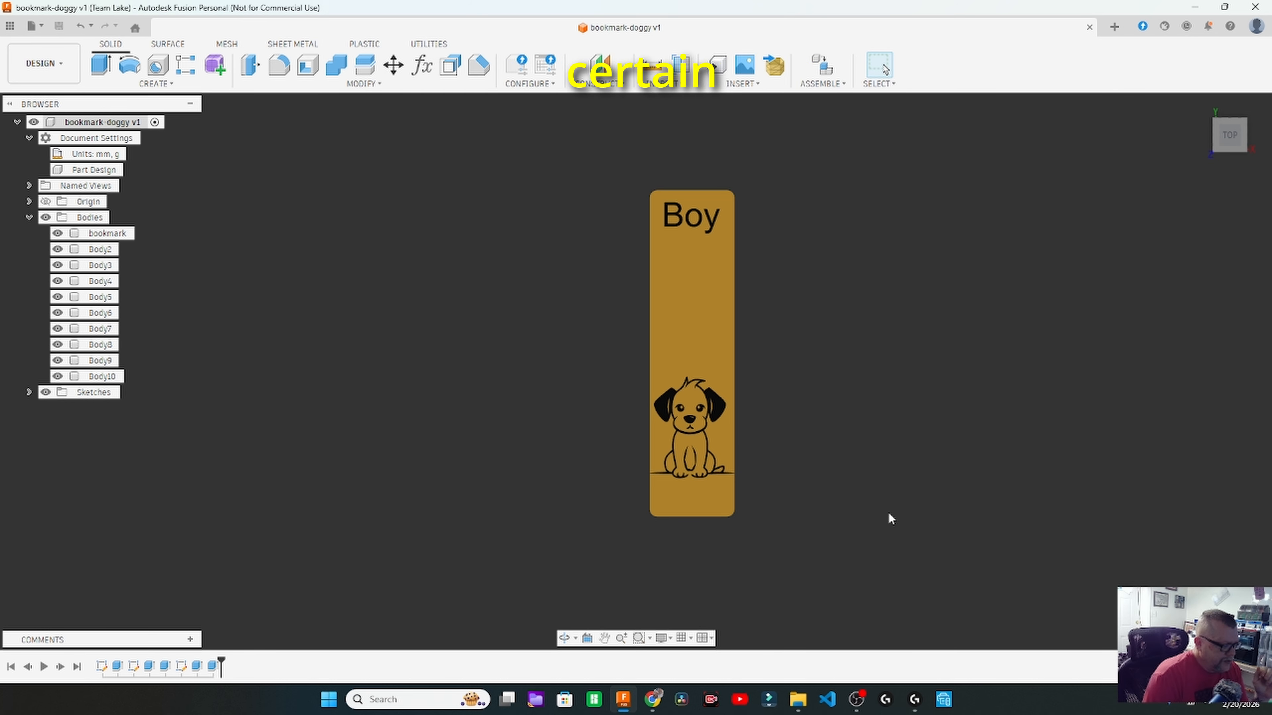
- Open the exported bookmark-doggy file from Local Disk (D:) in Bambu Studio
{"action": "mouse_move", "coordinate": [801, 701]}
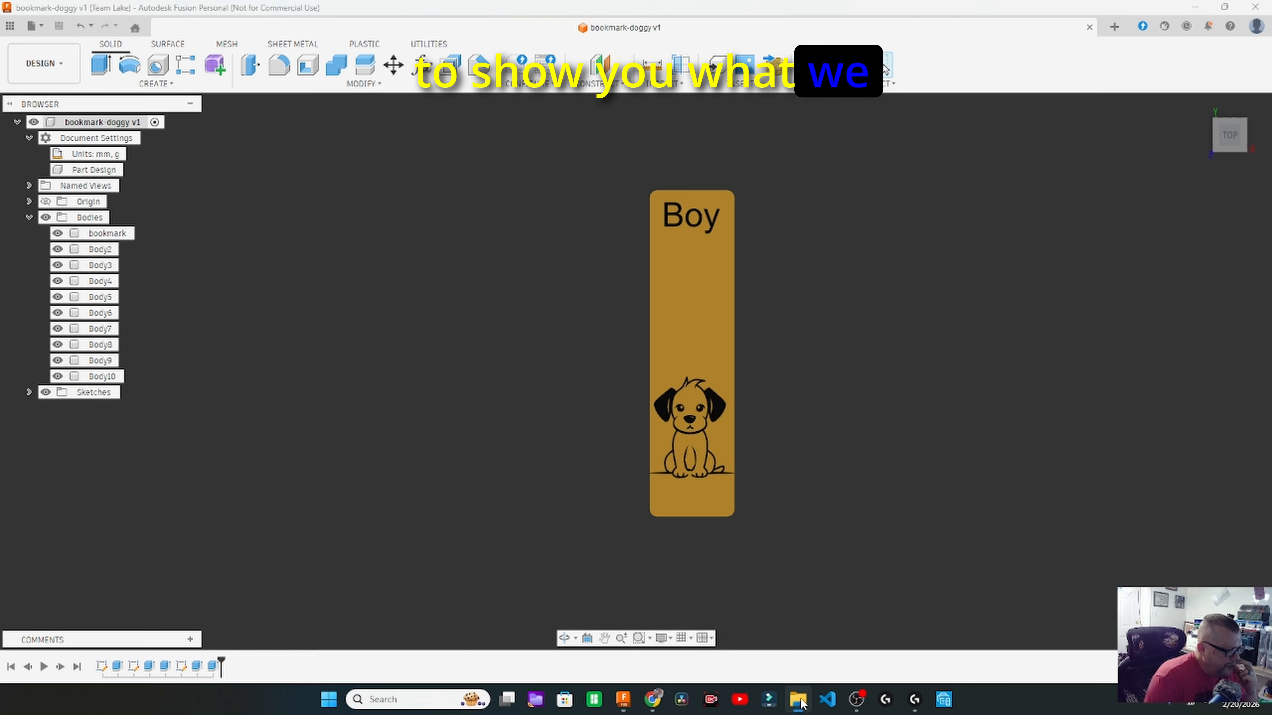
{"action": "left_click_drag", "start_coordinate": [523, 1], "coordinate": [523, 75]}
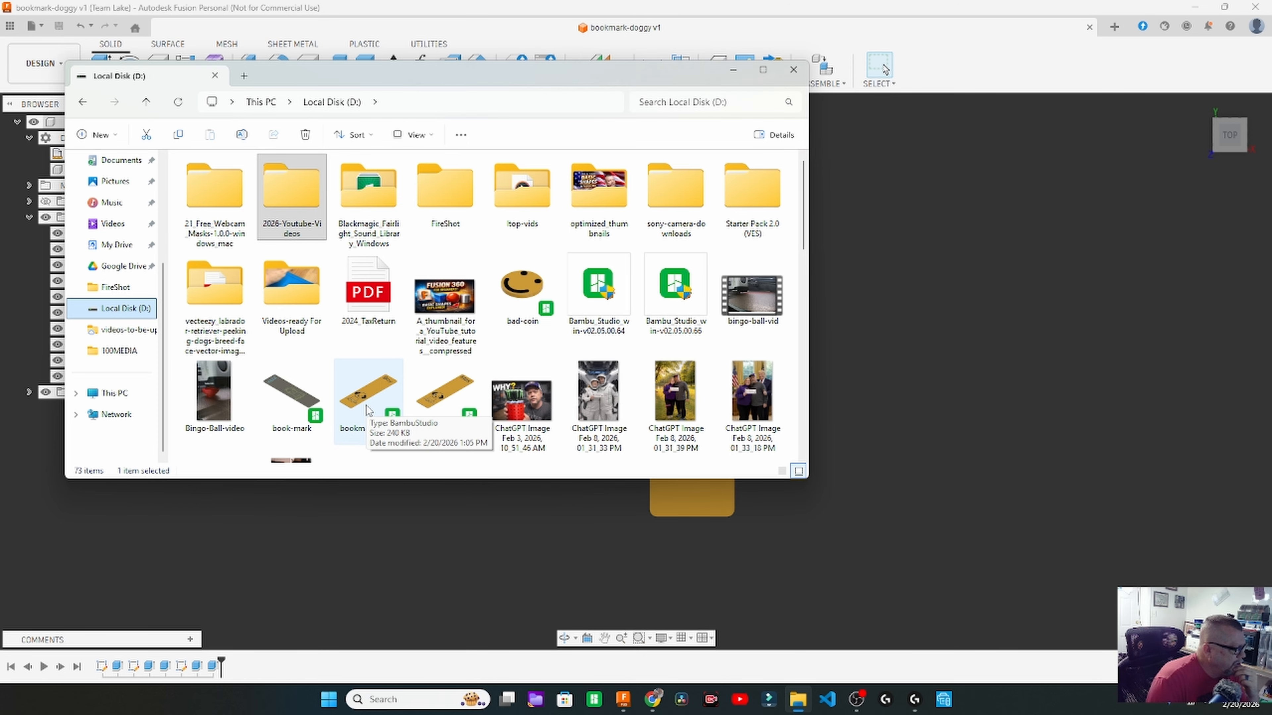
{"action": "double_click", "coordinate": [381, 401]}
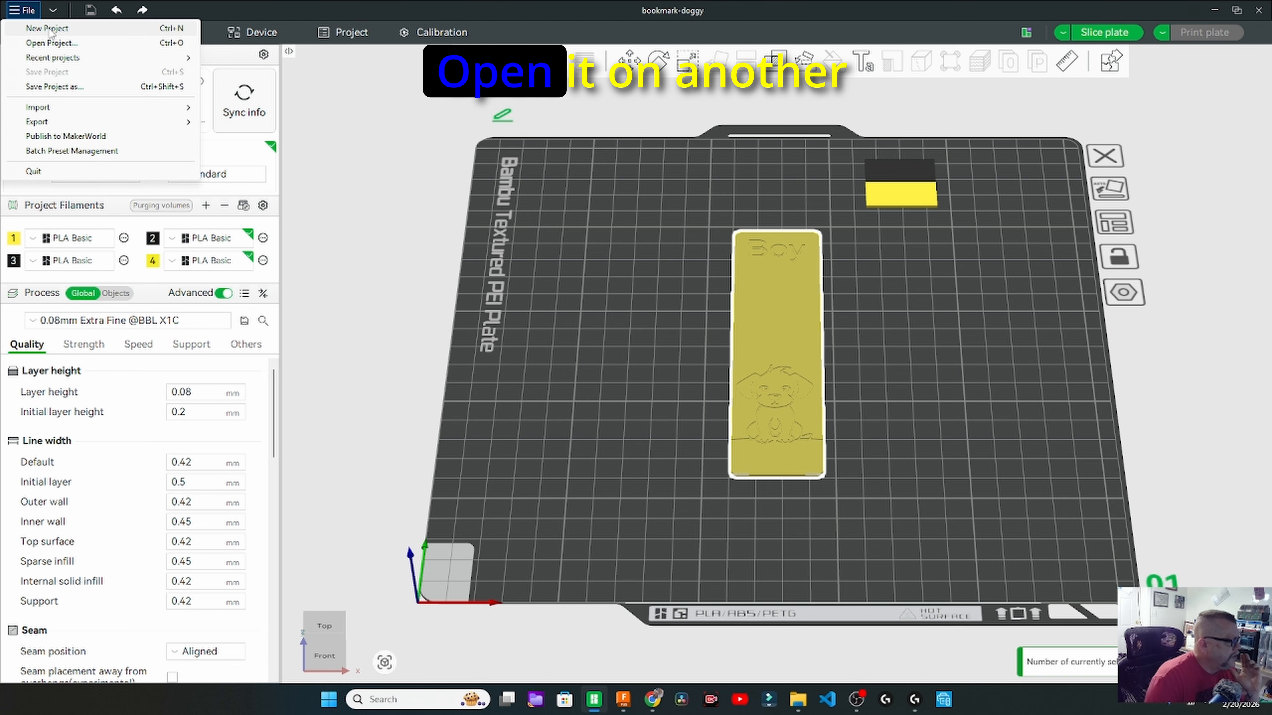
- Import the bookmark-doggy 3MF from Local Disk (D:), accepting the suggested two-color filament mapping
{"action": "mouse_move", "coordinate": [71, 109]}
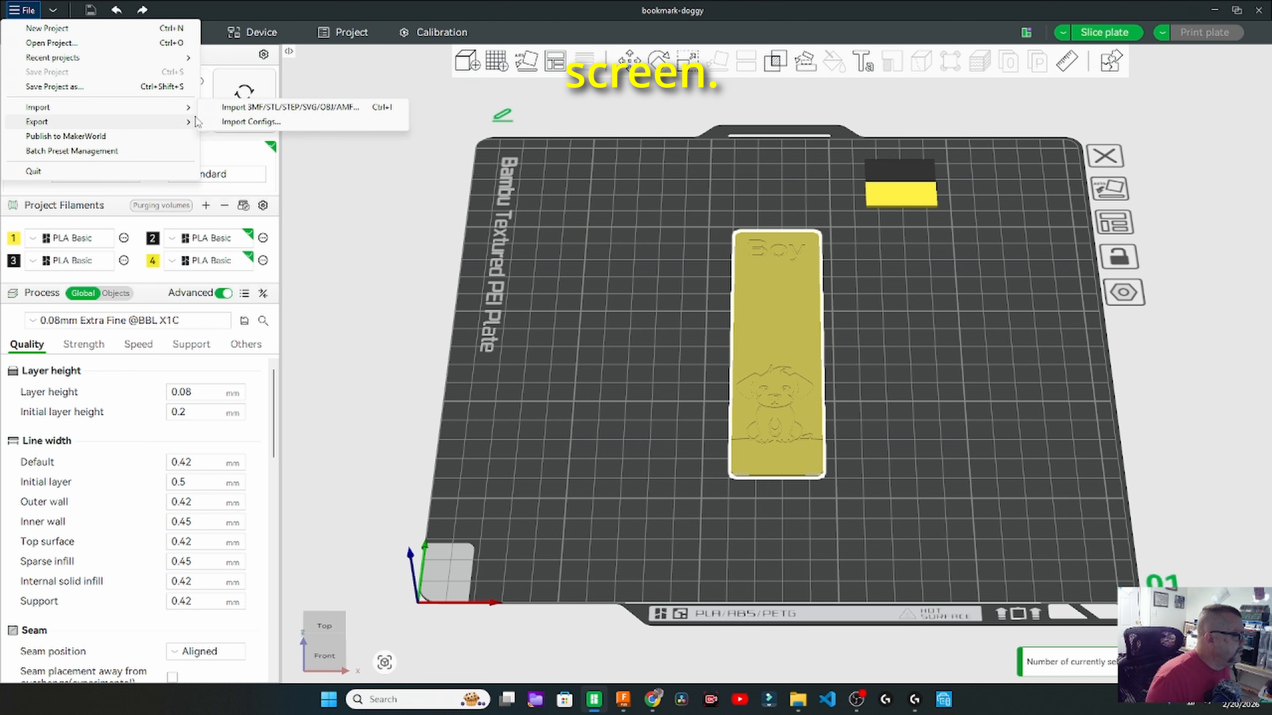
{"action": "left_click", "coordinate": [238, 108]}
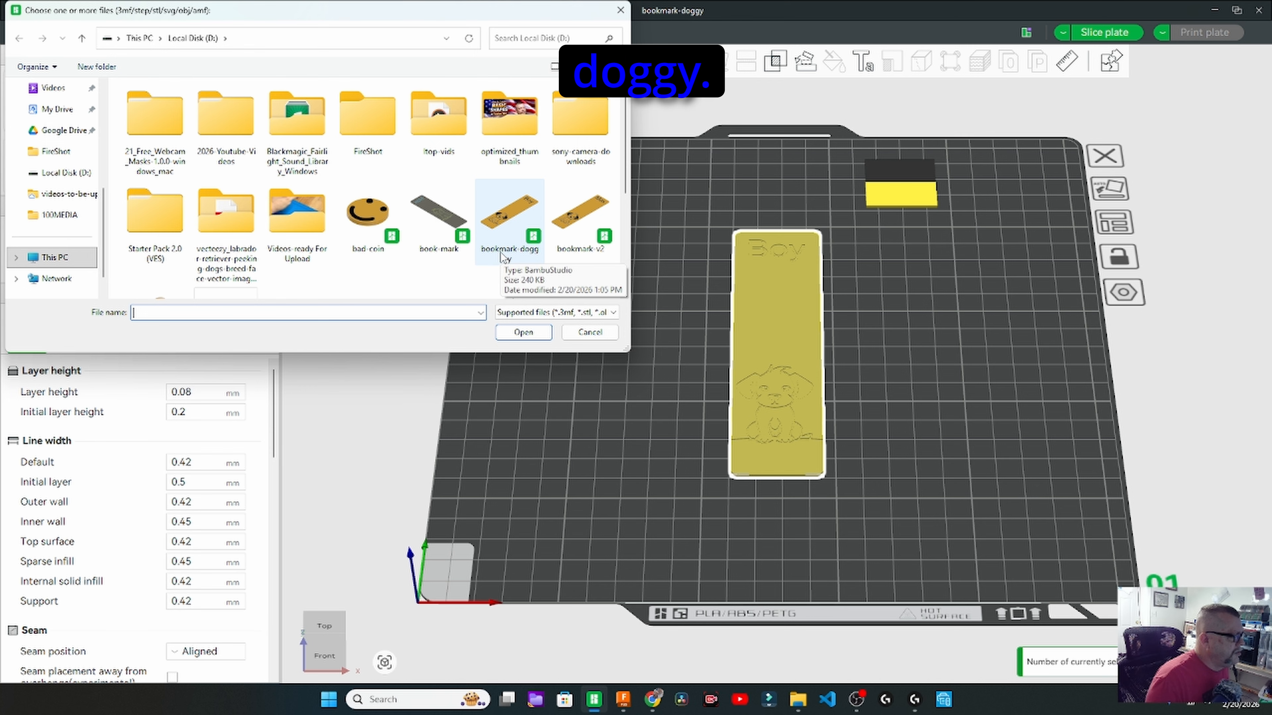
{"action": "double_click", "coordinate": [503, 257]}
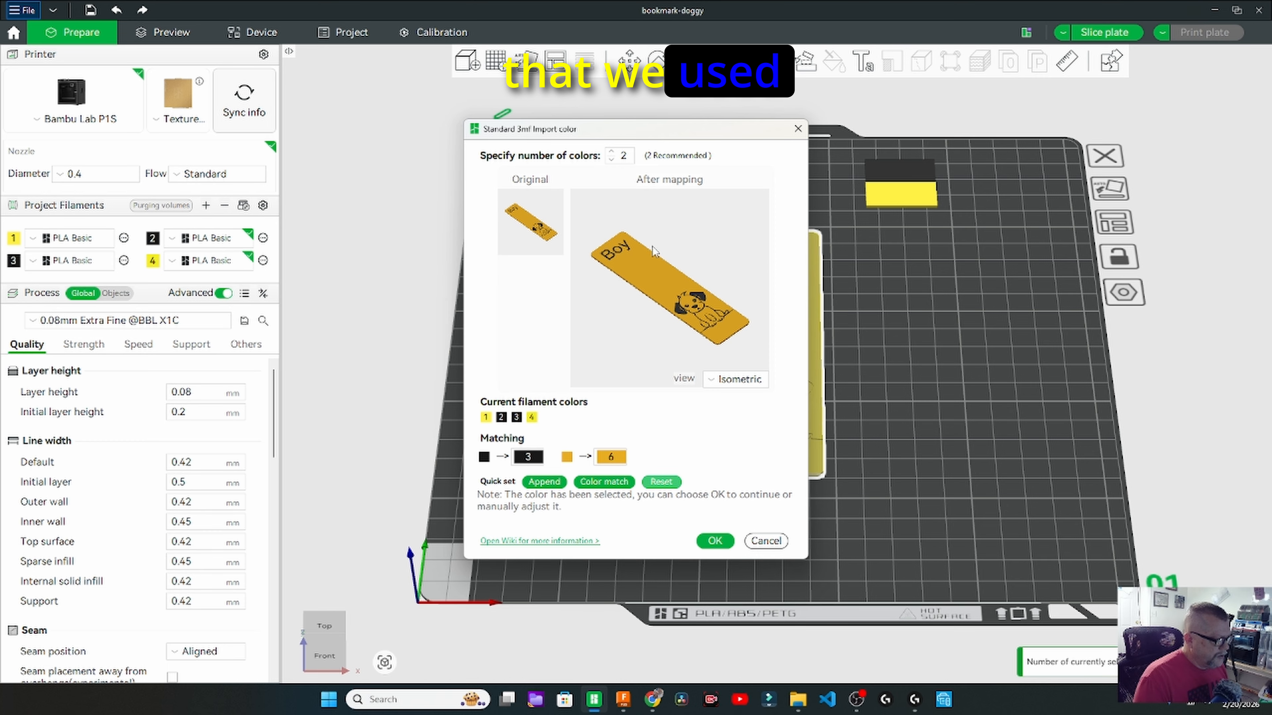
{"action": "left_click", "coordinate": [715, 541]}
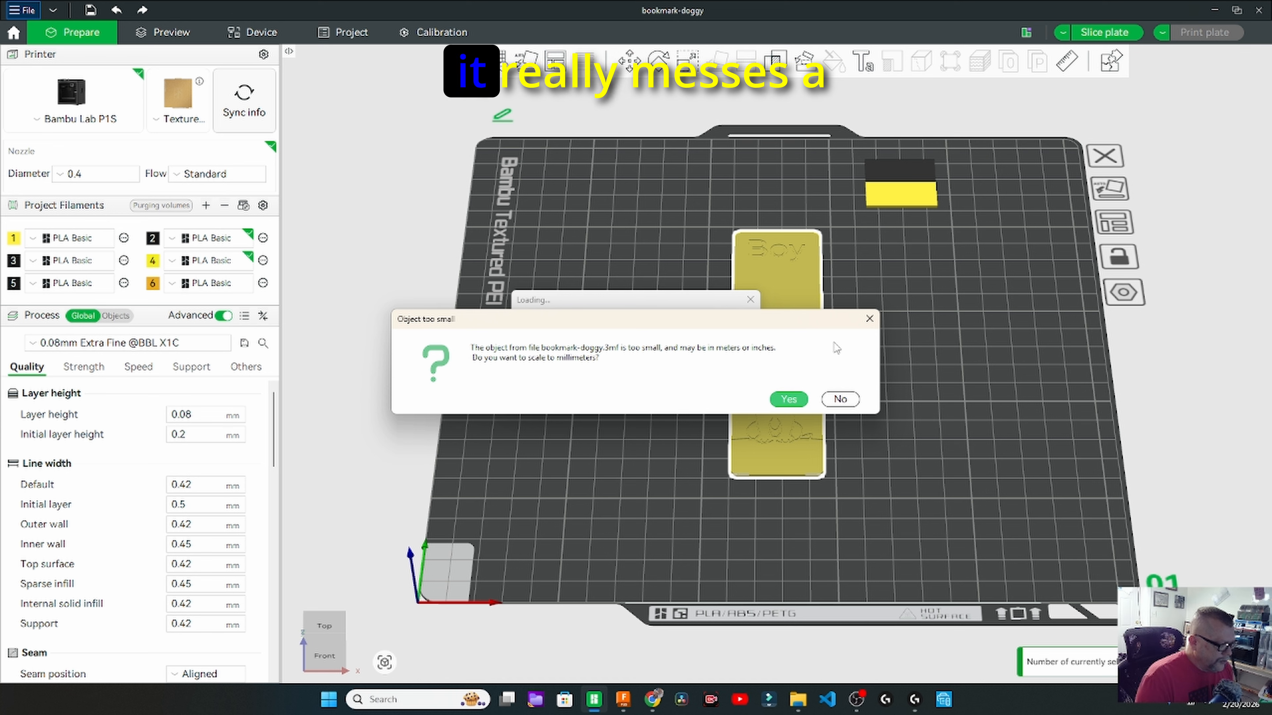
- Decline scaling the imported bookmark to millimeters and load the file as a single object with multiple parts
{"action": "left_click", "coordinate": [848, 401]}
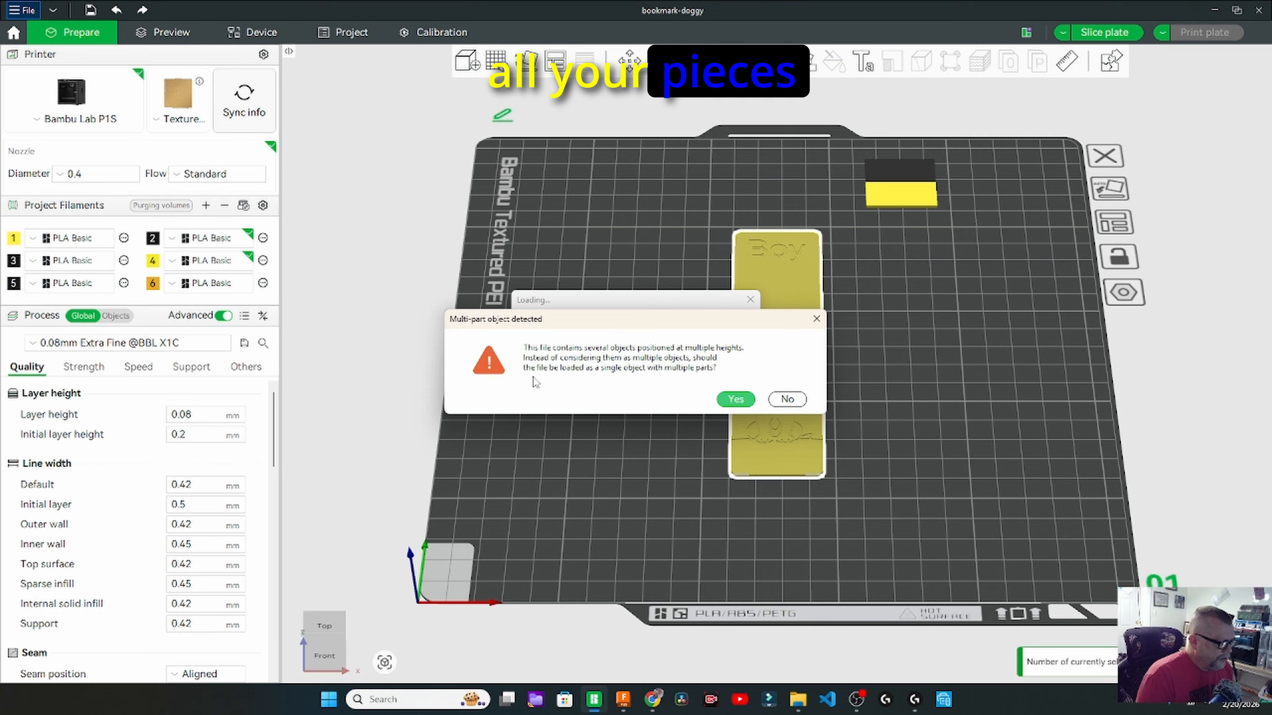
{"action": "left_click", "coordinate": [734, 399]}
{"action": "left_click_drag", "start_coordinate": [854, 342], "coordinate": [936, 339]}
{"action": "left_click", "coordinate": [773, 344]}
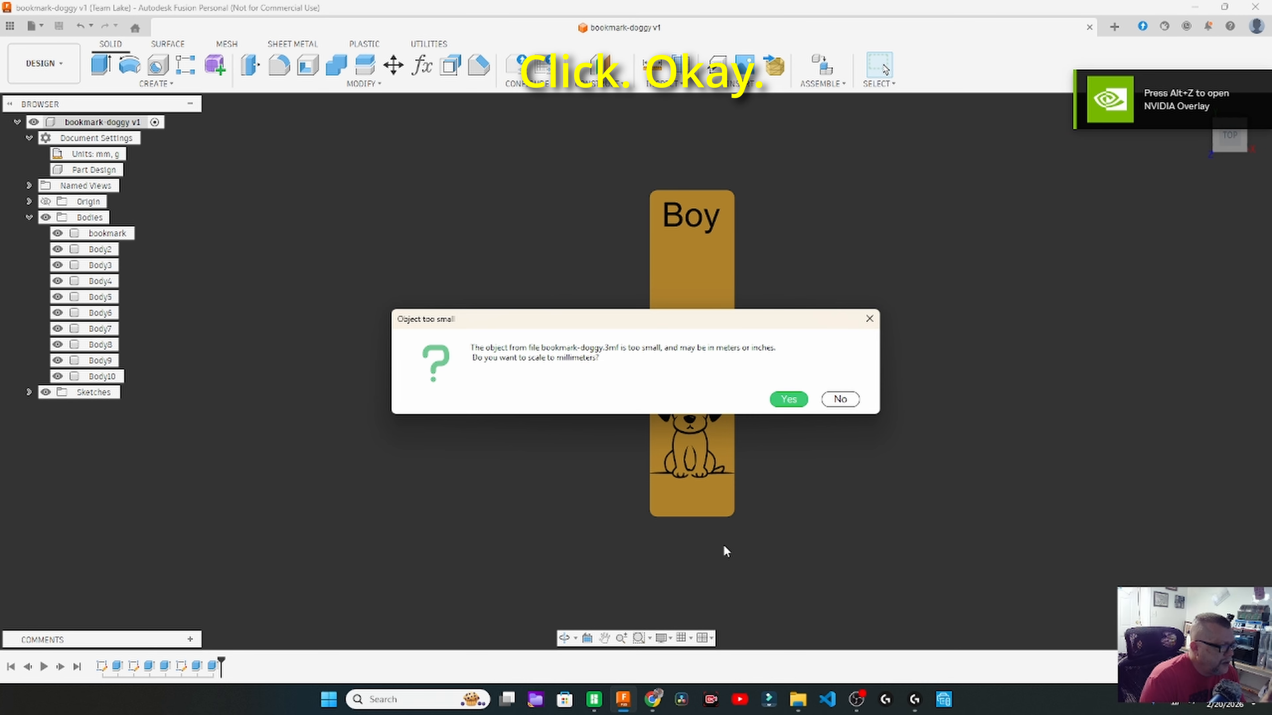
{"action": "left_click", "coordinate": [840, 399]}
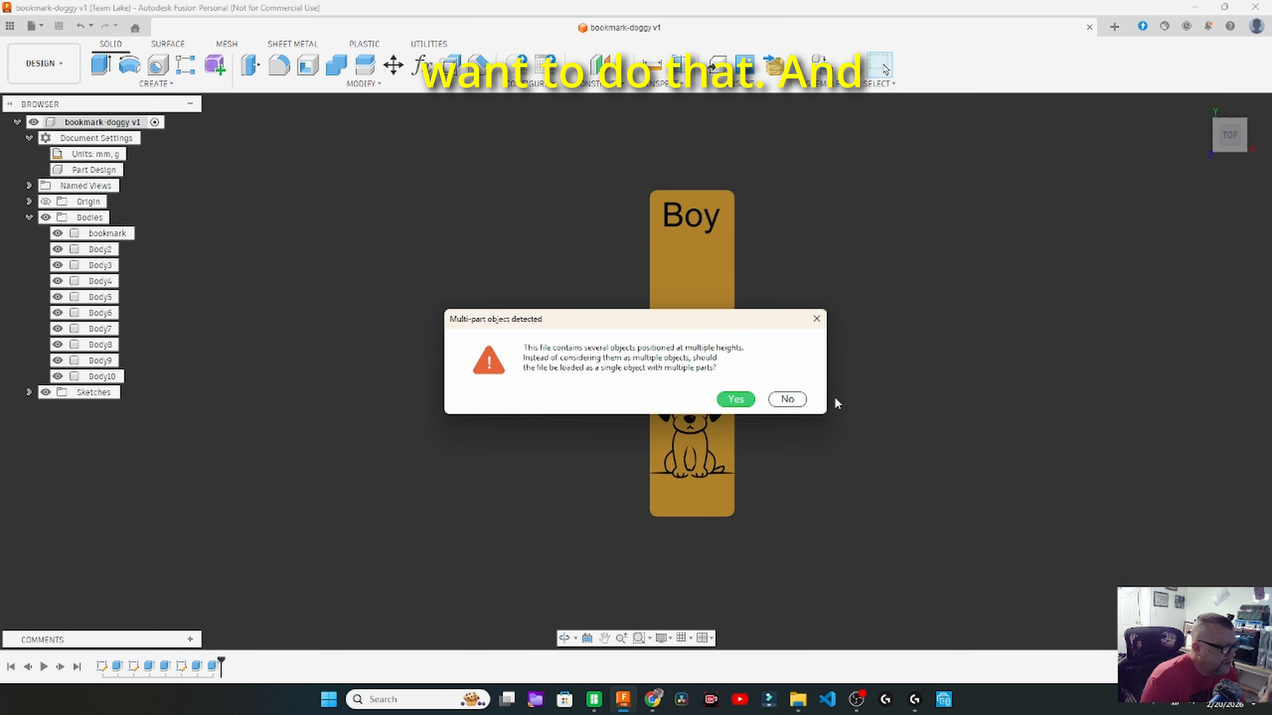
{"action": "left_click", "coordinate": [737, 397]}
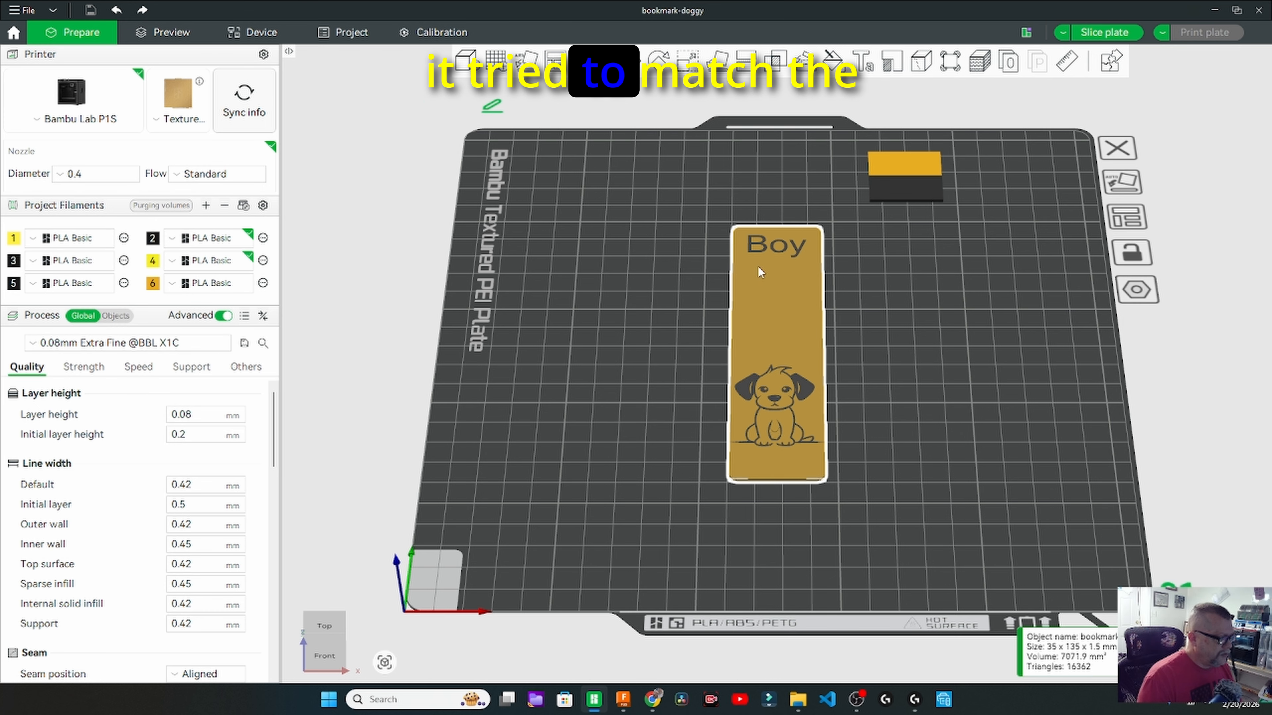
- Change filament 6 to the yellow Bambu PLA Basic in AMS slot A2
{"action": "left_click", "coordinate": [200, 284]}
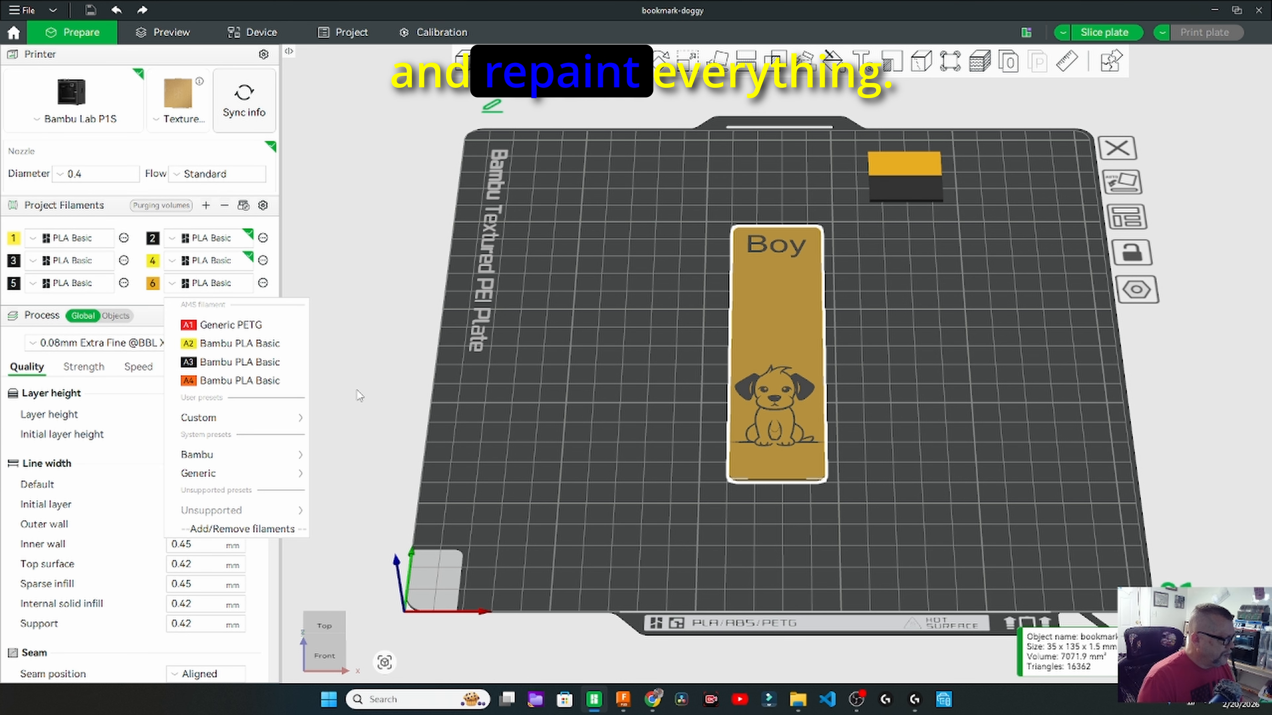
{"action": "left_click", "coordinate": [264, 350]}
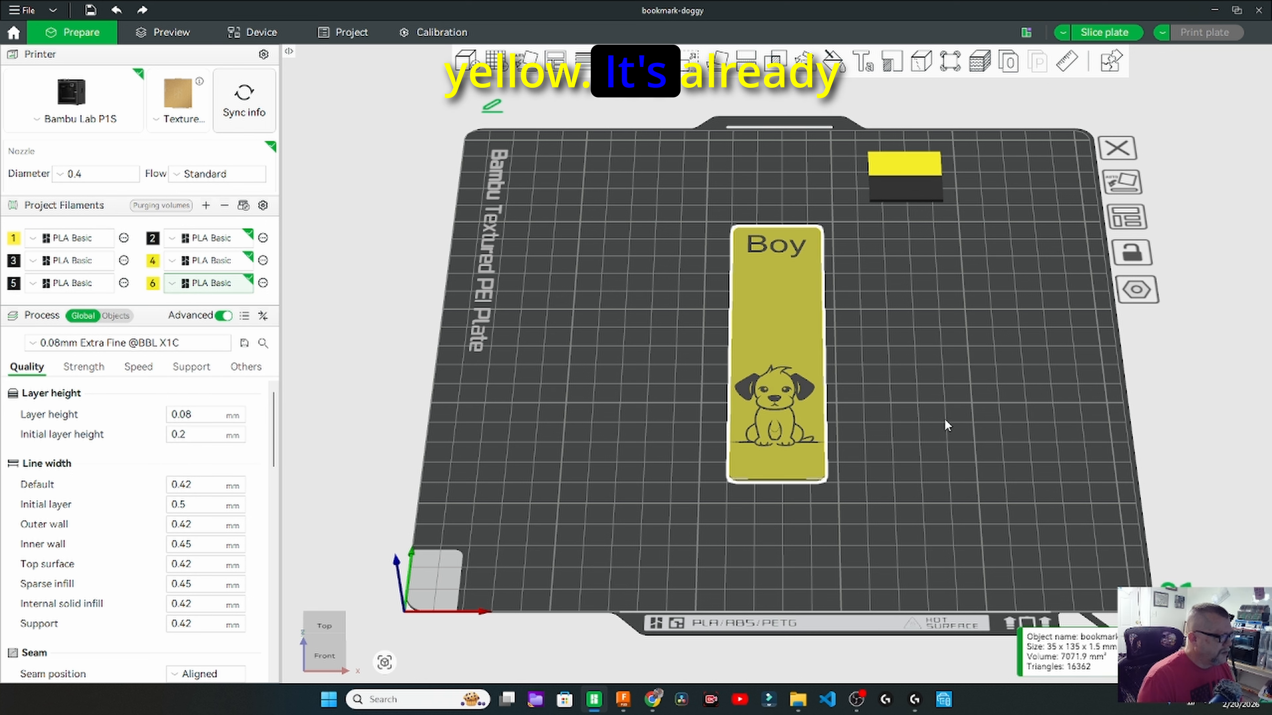
{"action": "scroll", "coordinate": [935, 478], "scroll_direction": "down", "scroll_amount": 4}
{"action": "mouse_move", "coordinate": [948, 448]}
{"action": "left_mouse_down"}
{"action": "mouse_move", "coordinate": [935, 477]}
{"action": "mouse_move", "coordinate": [932, 447]}
{"action": "left_mouse_up"}
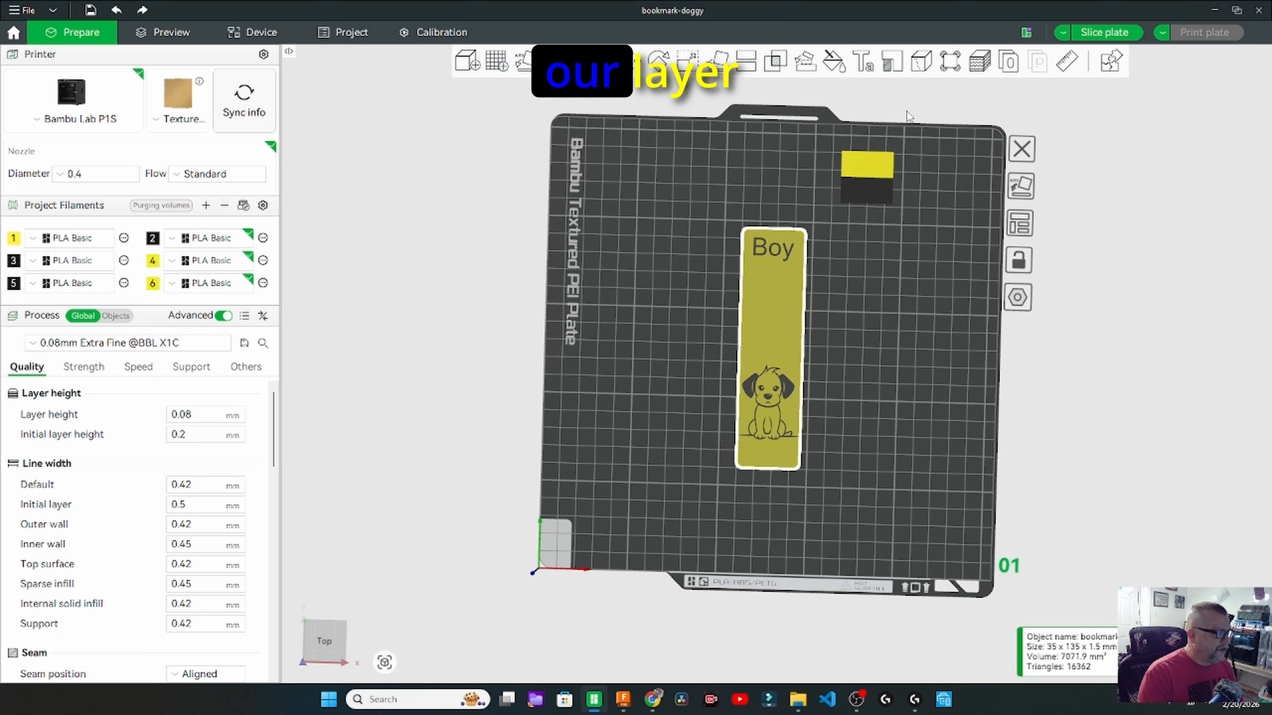
{"action": "left_click", "coordinate": [95, 344]}
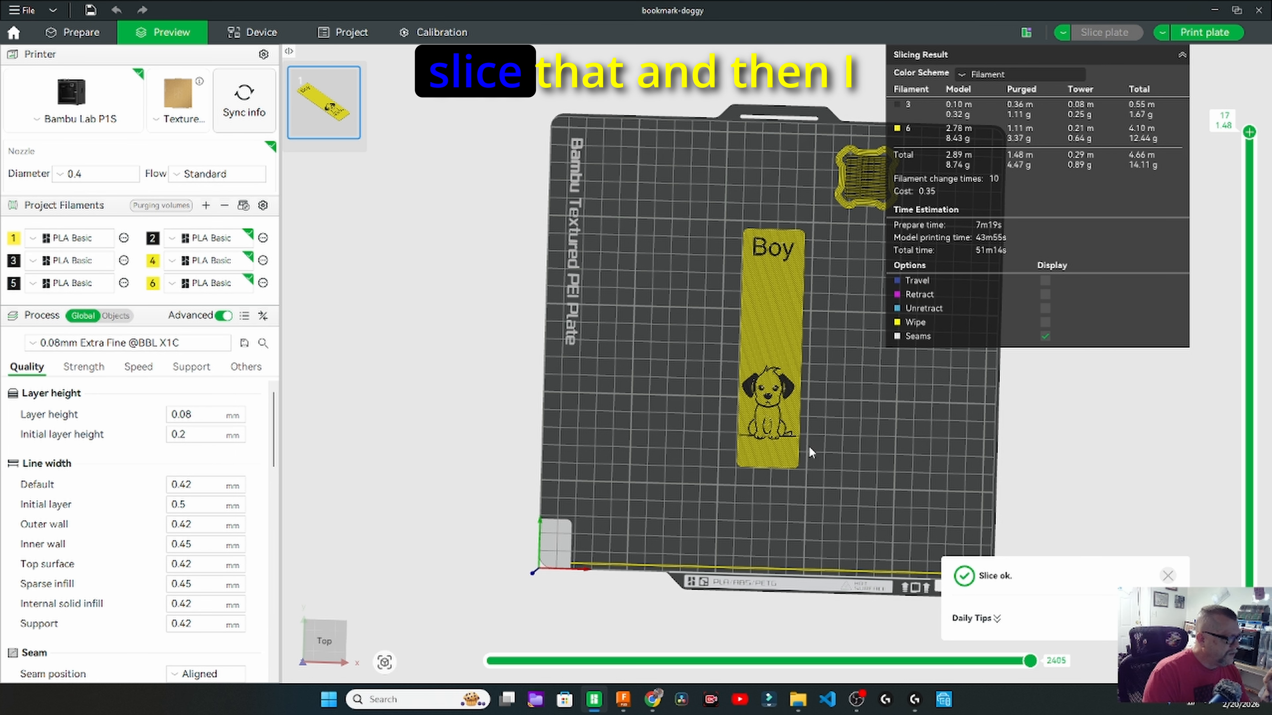
- Set the ironing type to Top surfaces, slice the plate again and collapse the slicing result summary
{"action": "scroll", "coordinate": [136, 447], "scroll_direction": "down", "scroll_amount": 10}
{"action": "left_click", "coordinate": [205, 488]}
{"action": "left_click", "coordinate": [211, 529]}
{"action": "left_click", "coordinate": [1109, 33]}
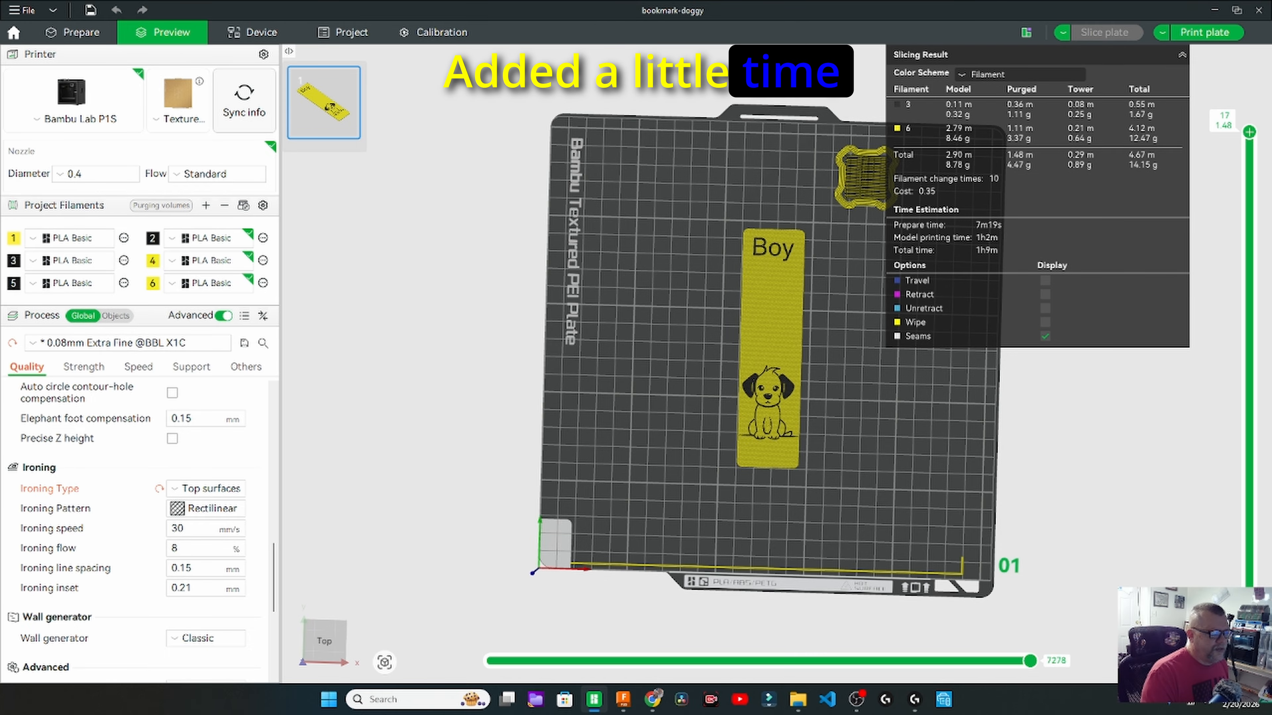
{"action": "left_click", "coordinate": [1182, 54]}
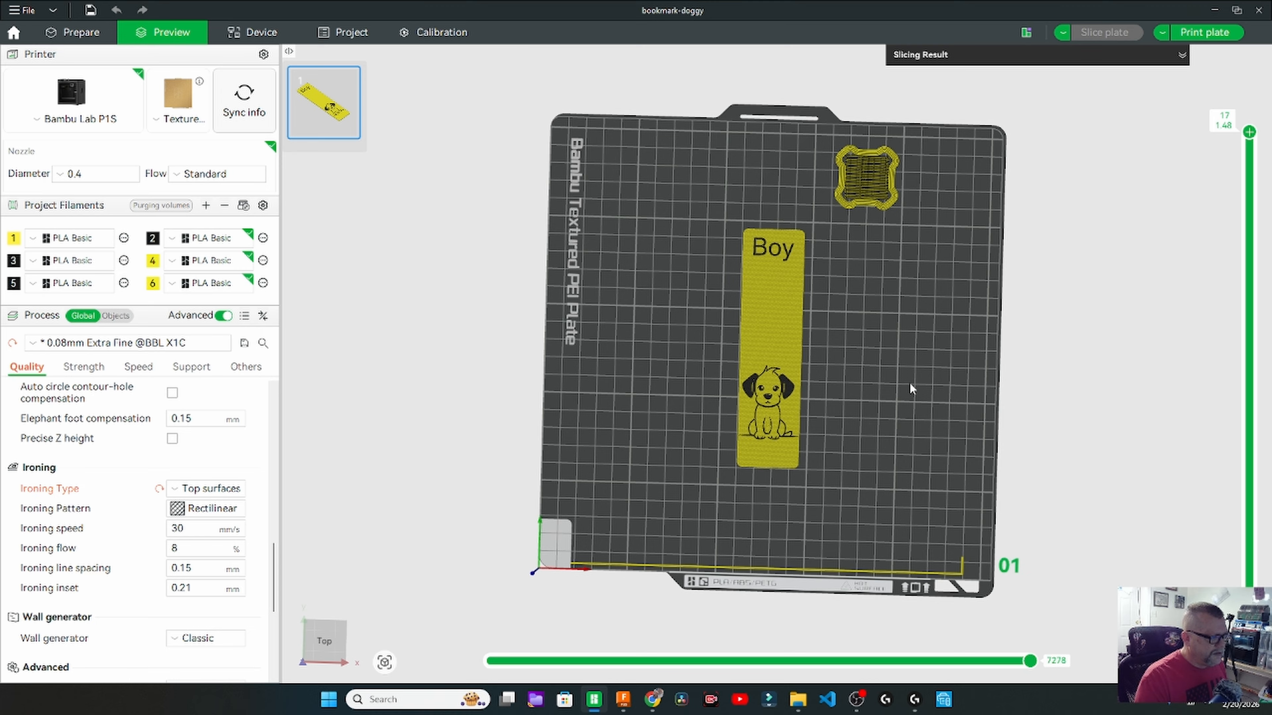